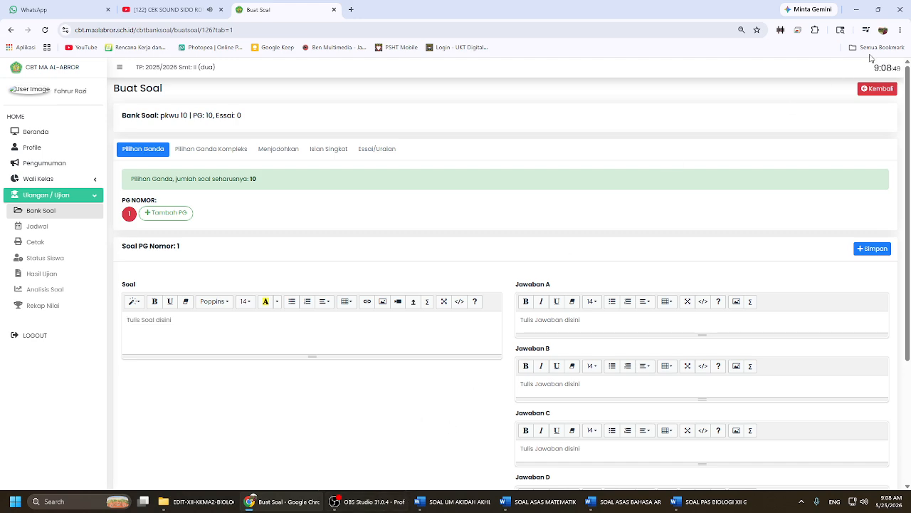
Step: Log out of the current CBT session and open cbt.maalabror.sch.id in a new browser tab
{"action": "left_click", "coordinate": [60, 337]}
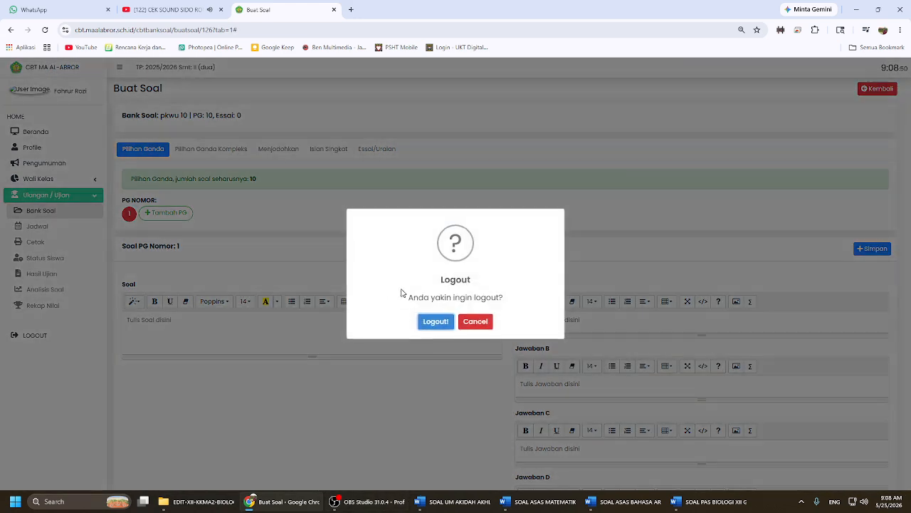
{"action": "left_click", "coordinate": [437, 321]}
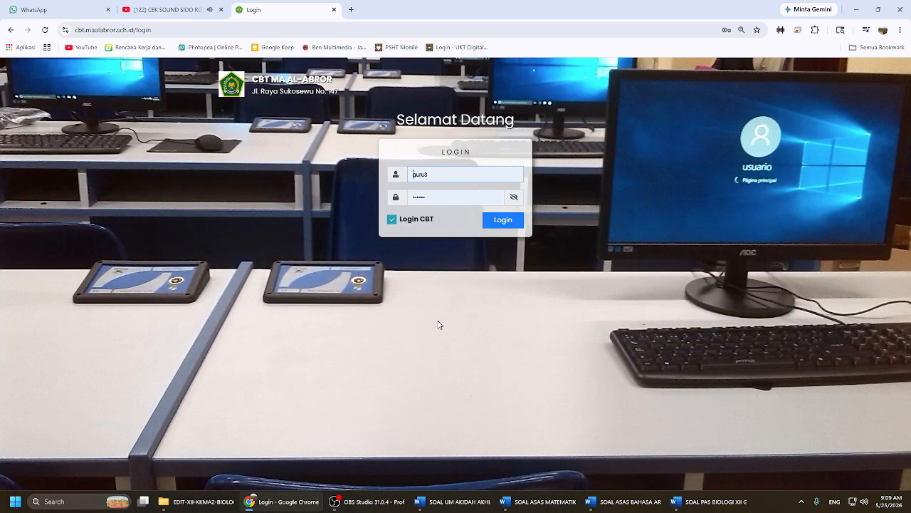
{"action": "left_click", "coordinate": [351, 10]}
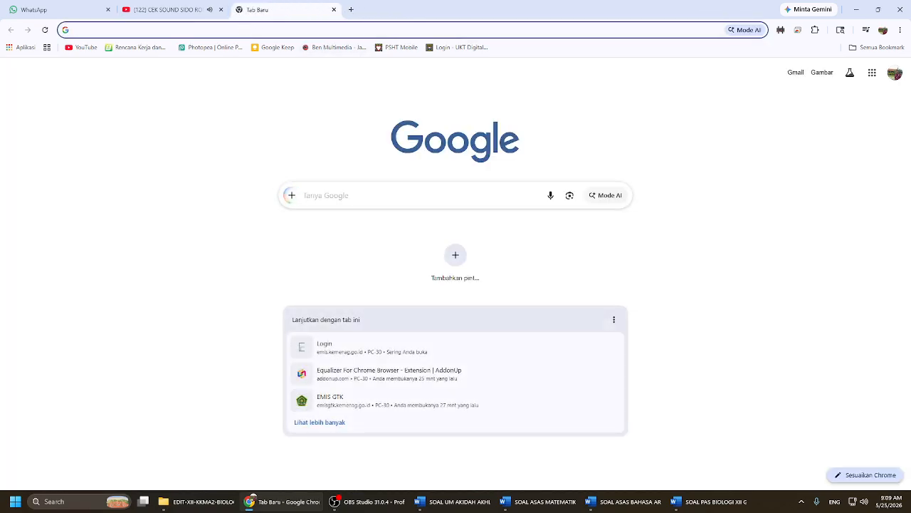
{"action": "left_click", "coordinate": [291, 30]}
{"action": "type", "text": "cbt"}
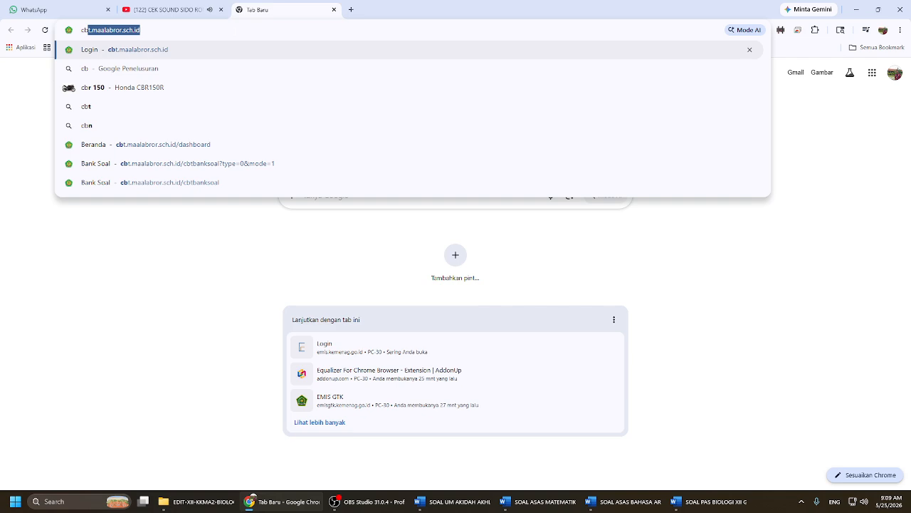
{"action": "type", "text": ".m"}
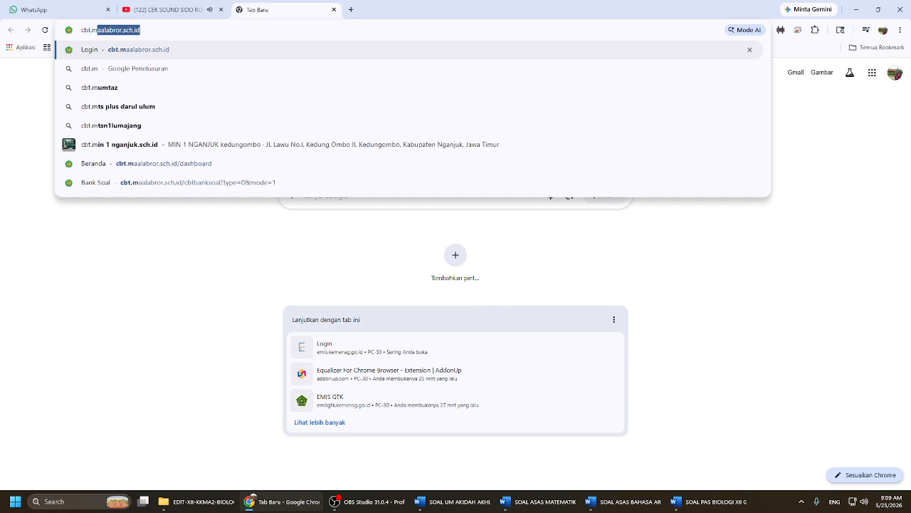
{"action": "type", "text": "aalabror"}
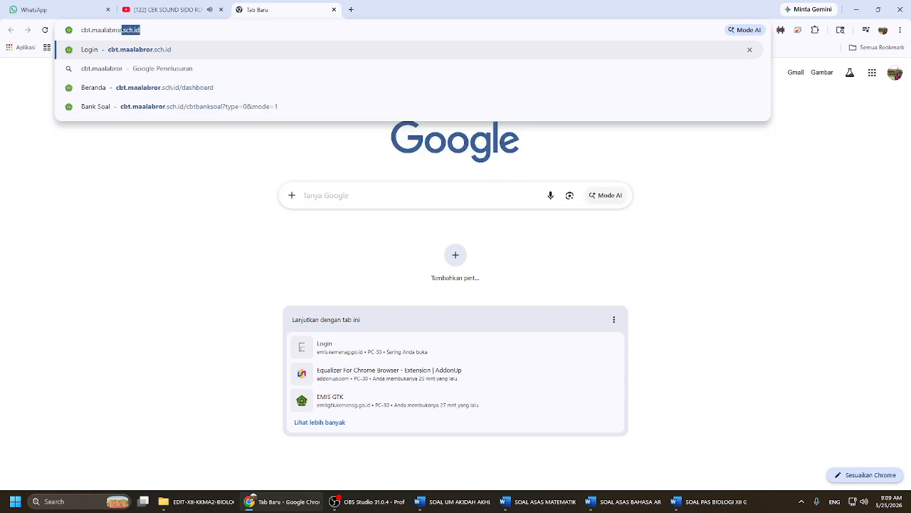
{"action": "type", "text": ".sch.id"}
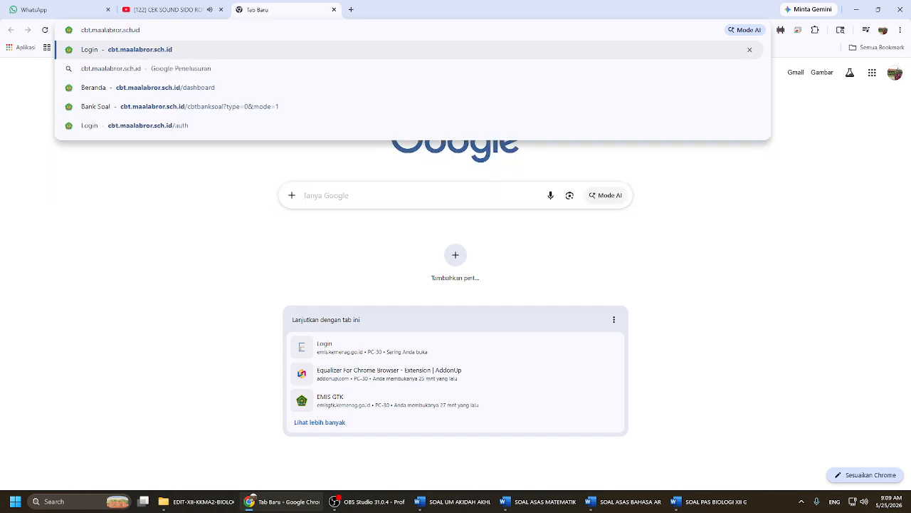
{"action": "key", "text": "Return"}
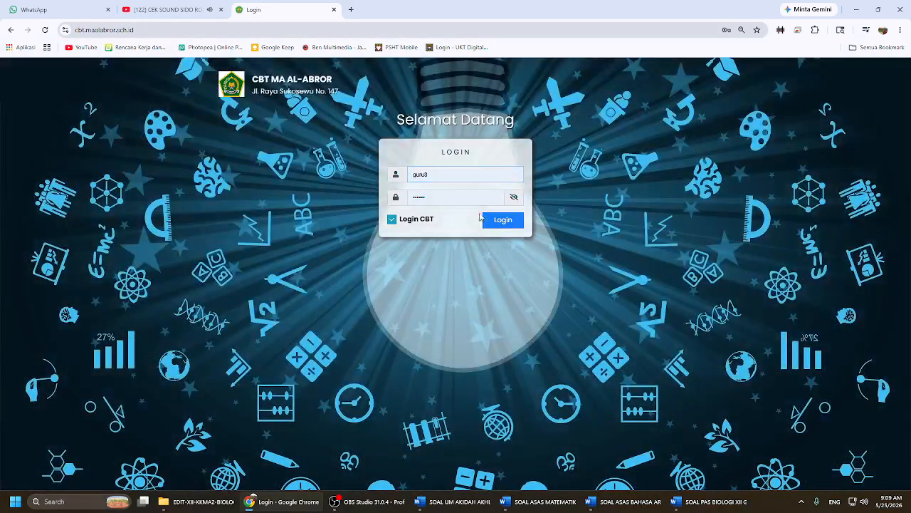
Step: Log in to the CBT site with the prefilled teacher username and password, and dismiss the browser's saved-password alert
{"action": "left_click", "coordinate": [435, 174]}
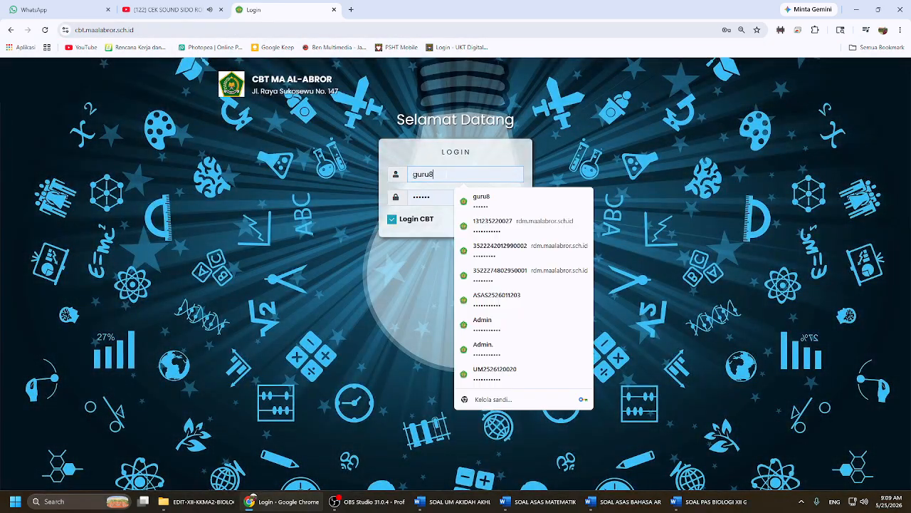
{"action": "left_click", "coordinate": [436, 203]}
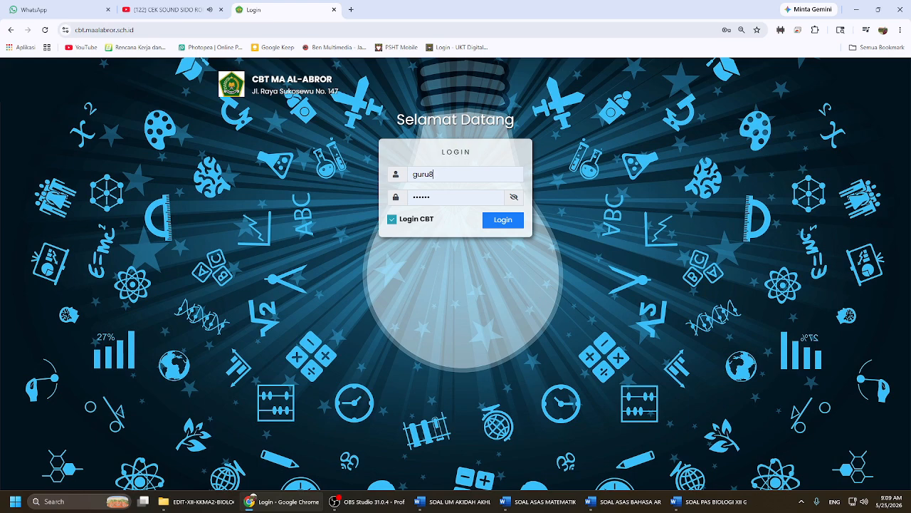
{"action": "double_click", "coordinate": [417, 175]}
{"action": "left_click", "coordinate": [417, 175]}
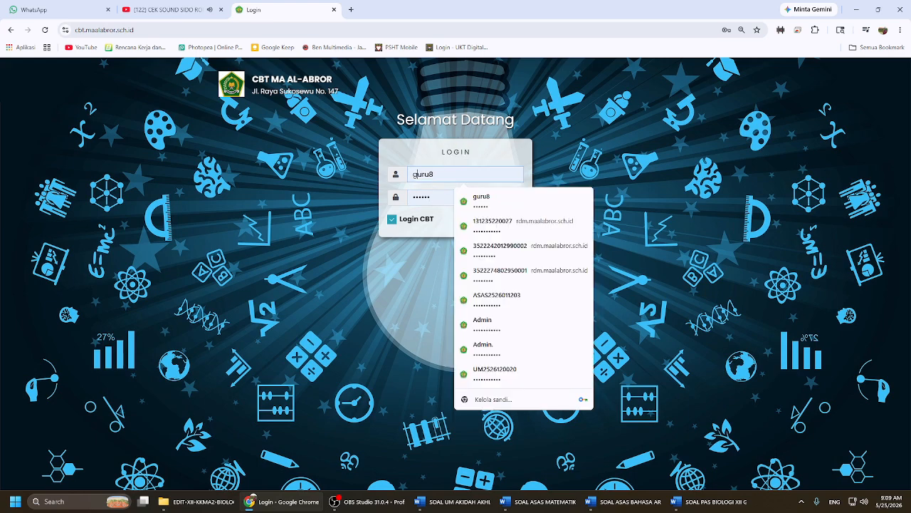
{"action": "left_click", "coordinate": [428, 198]}
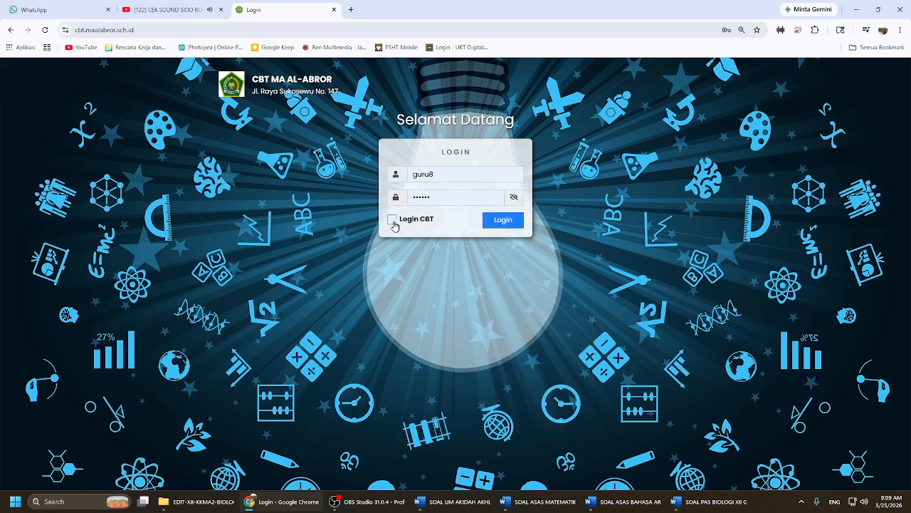
{"action": "left_click", "coordinate": [503, 220]}
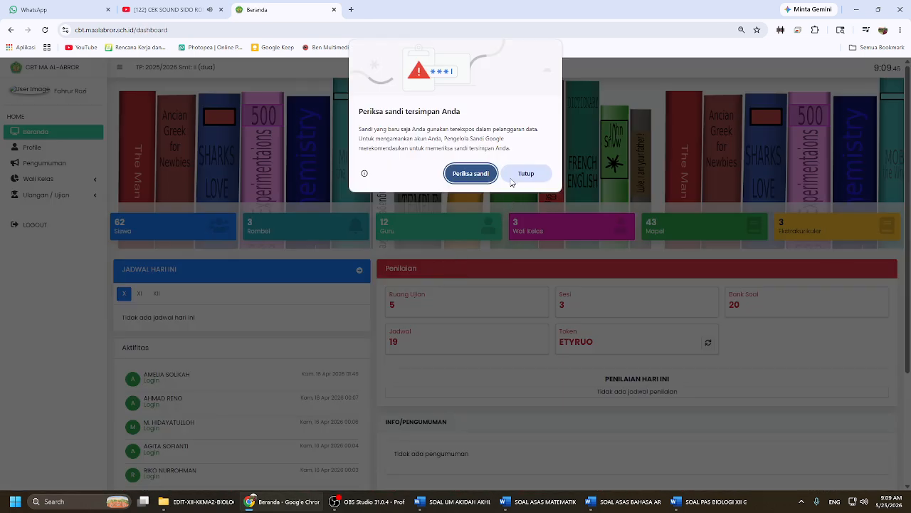
{"action": "left_click", "coordinate": [531, 178]}
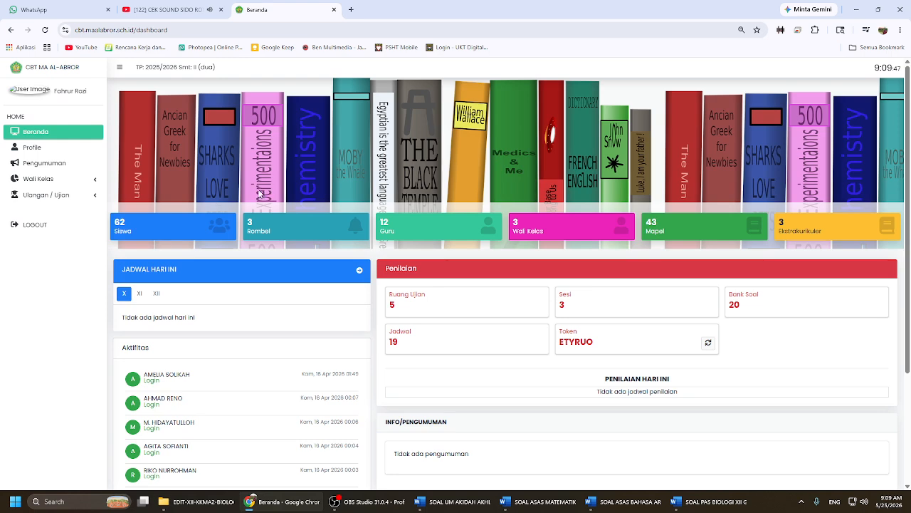
Step: Examine the dashboard, the Profile and Pengumuman pages, and the entries under Wali Kelas
{"action": "scroll", "coordinate": [242, 199], "scroll_direction": "down", "scroll_amount": 1}
{"action": "scroll", "coordinate": [253, 219], "scroll_direction": "up", "scroll_amount": 1}
{"action": "left_click", "coordinate": [84, 183]}
{"action": "left_click", "coordinate": [84, 183]}
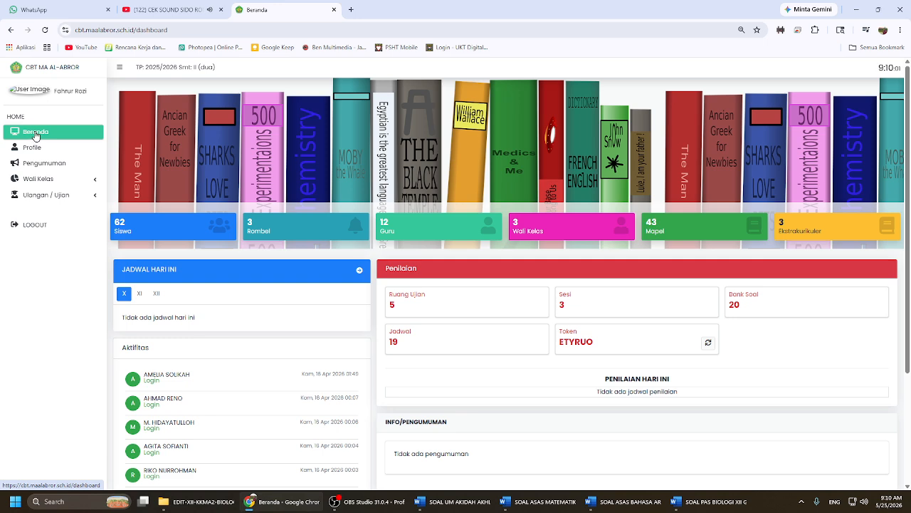
{"action": "left_click", "coordinate": [40, 147]}
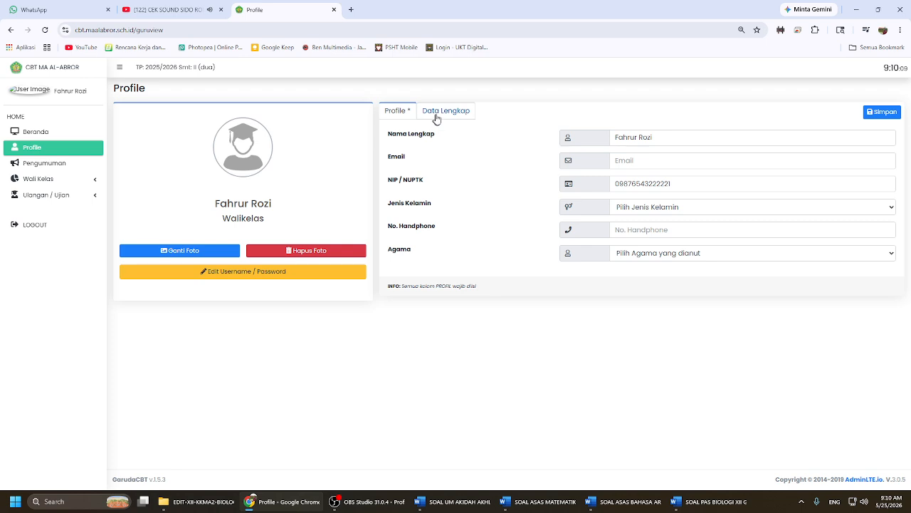
{"action": "left_click", "coordinate": [62, 164]}
{"action": "left_click", "coordinate": [61, 181]}
{"action": "left_click", "coordinate": [62, 182]}
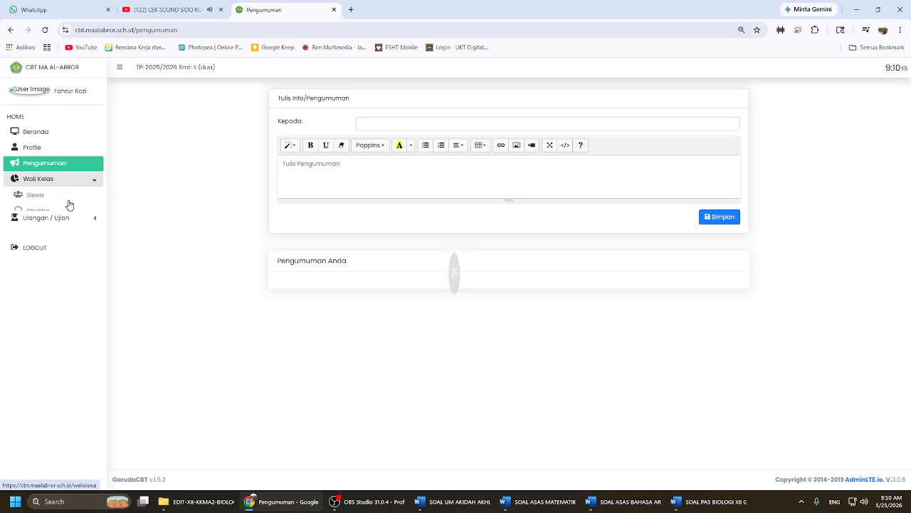
Step: Open the Bank Soal list under Ulangan / Ujian and filter it by Semua
{"action": "left_click", "coordinate": [63, 196]}
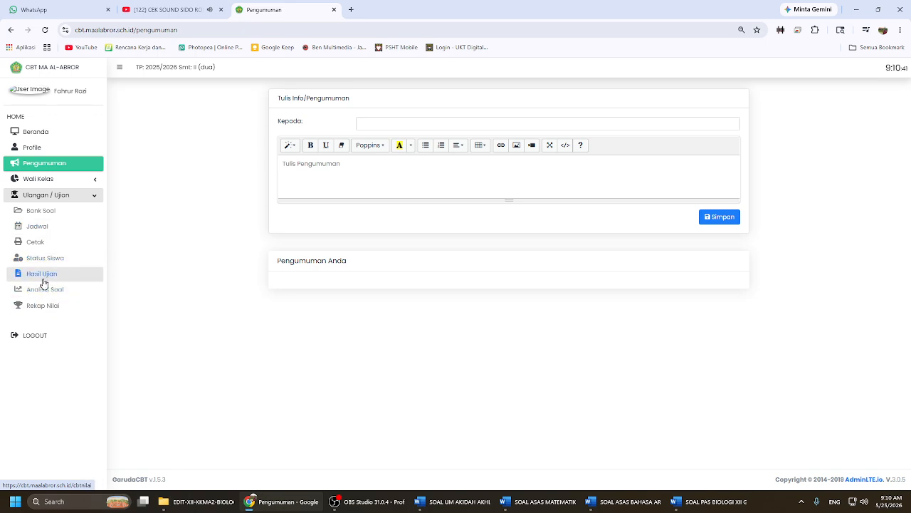
{"action": "left_click", "coordinate": [53, 213]}
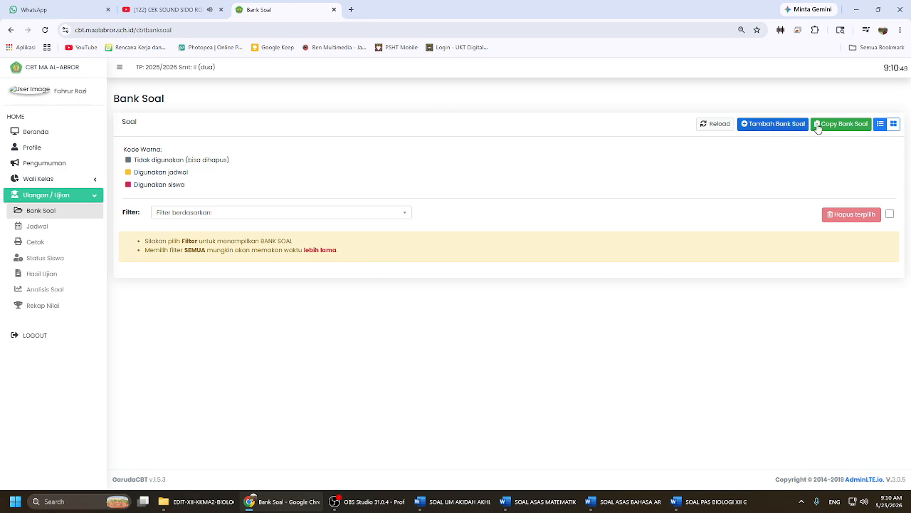
{"action": "left_click", "coordinate": [218, 213]}
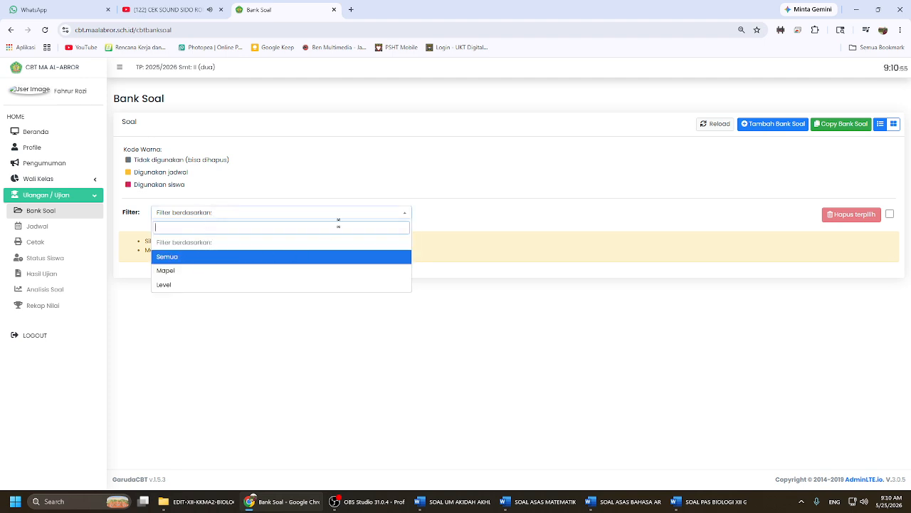
{"action": "left_click", "coordinate": [277, 214]}
{"action": "left_click", "coordinate": [264, 213]}
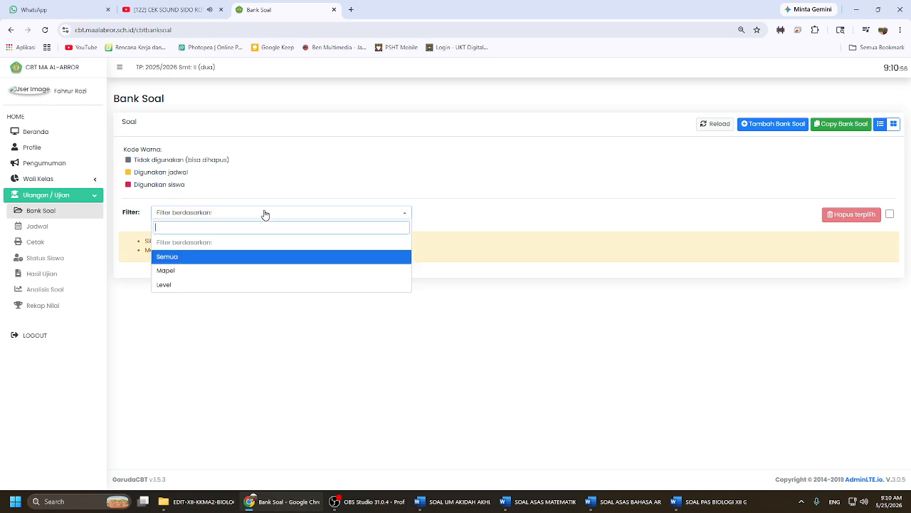
{"action": "left_click", "coordinate": [219, 254]}
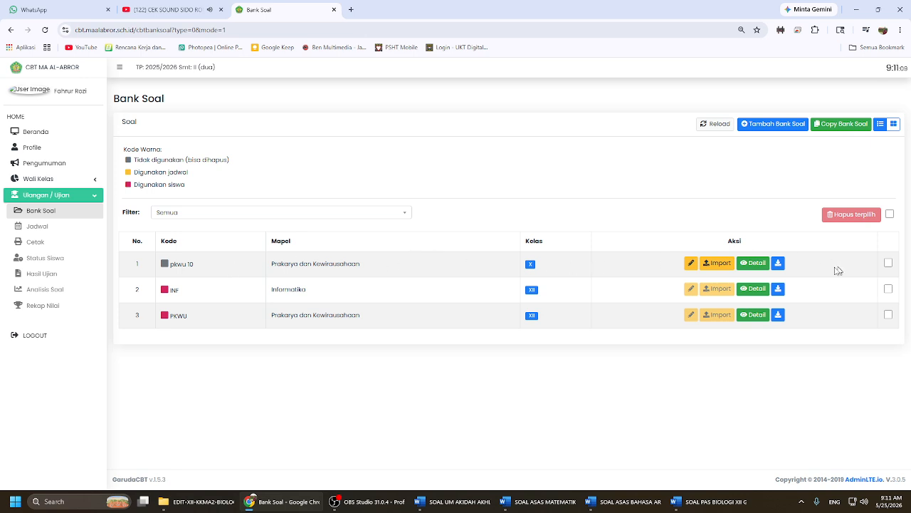
Step: Delete the question bank with code pkwu 10 from the list and confirm the deletion
{"action": "left_click", "coordinate": [889, 263]}
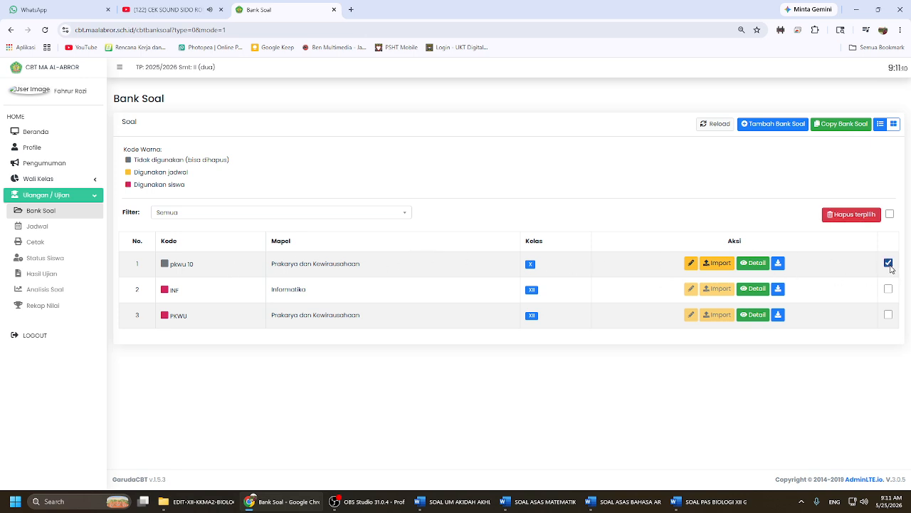
{"action": "left_click", "coordinate": [851, 213]}
{"action": "left_click", "coordinate": [431, 327]}
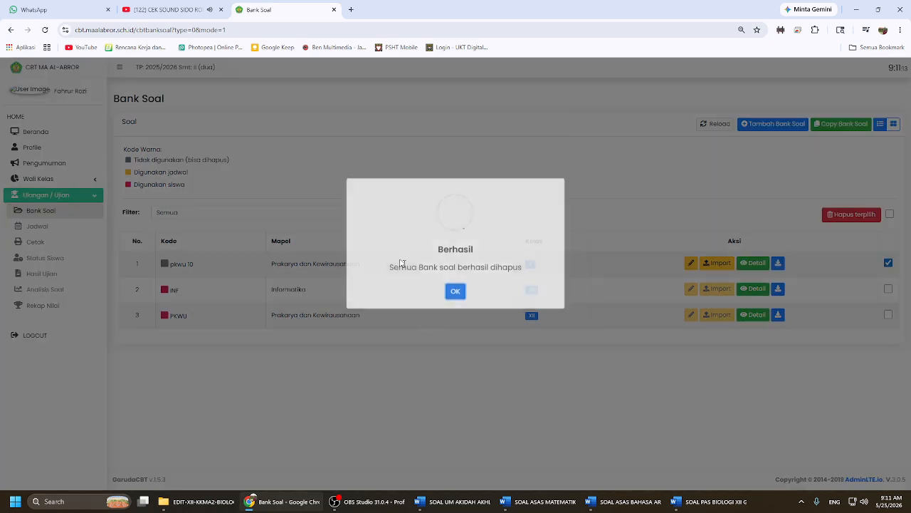
{"action": "left_click", "coordinate": [455, 321]}
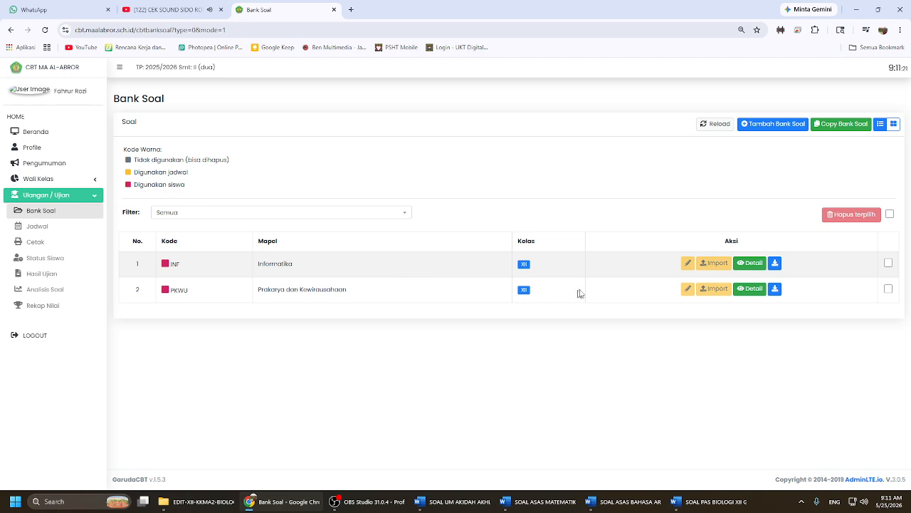
Step: Start a new question bank and set its Kode Bank Soal to "pkwu 10"
{"action": "left_click", "coordinate": [761, 126]}
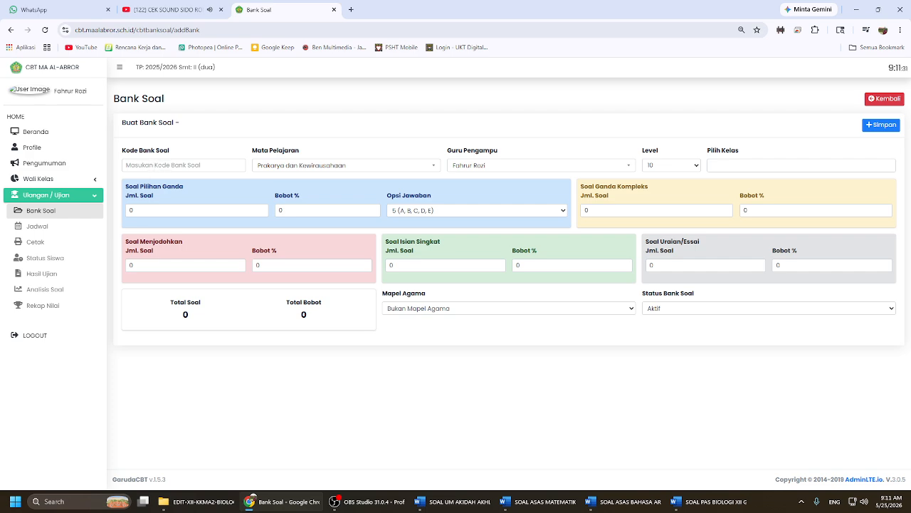
{"action": "left_click", "coordinate": [187, 165]}
{"action": "left_click", "coordinate": [239, 154]}
{"action": "left_click", "coordinate": [155, 165]}
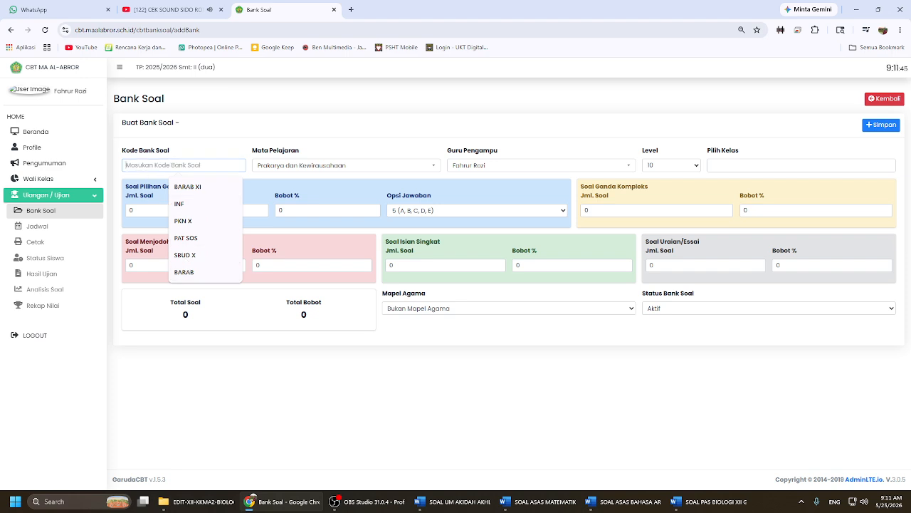
{"action": "type", "text": "o"}
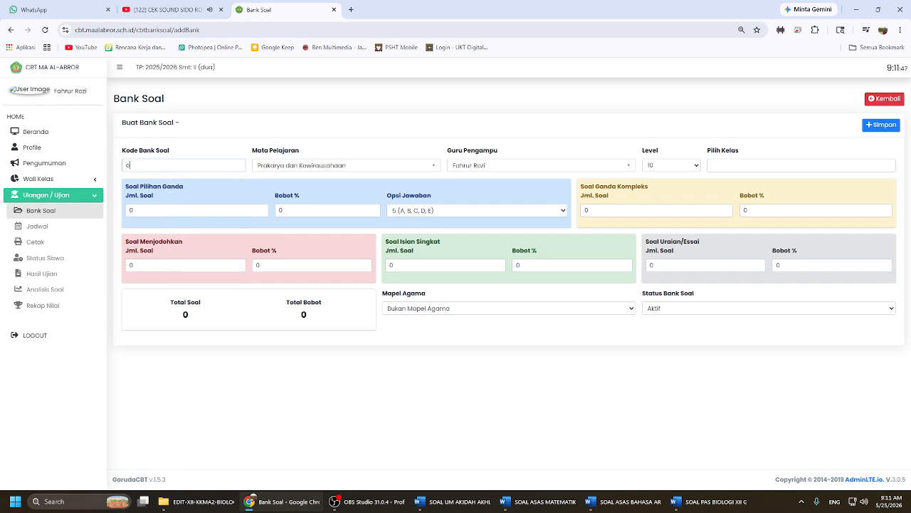
{"action": "type", "text": "kwu"}
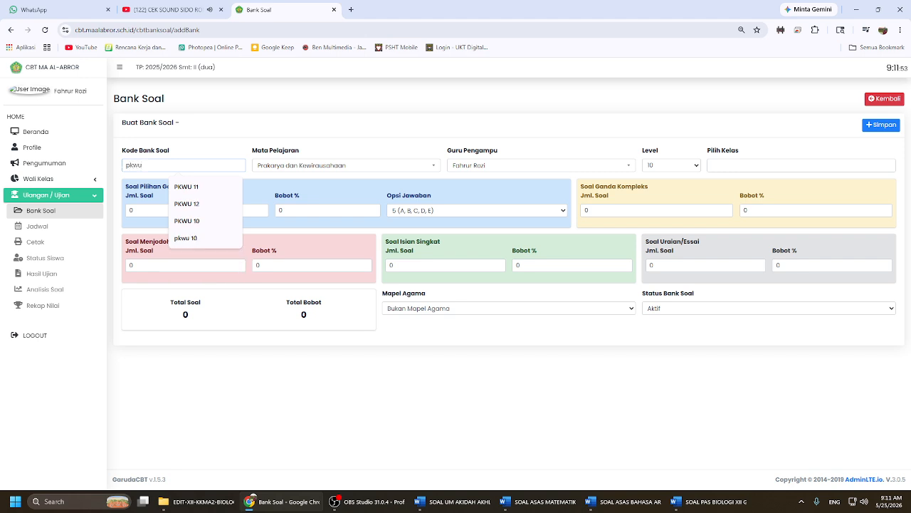
{"action": "type", "text": " 10"}
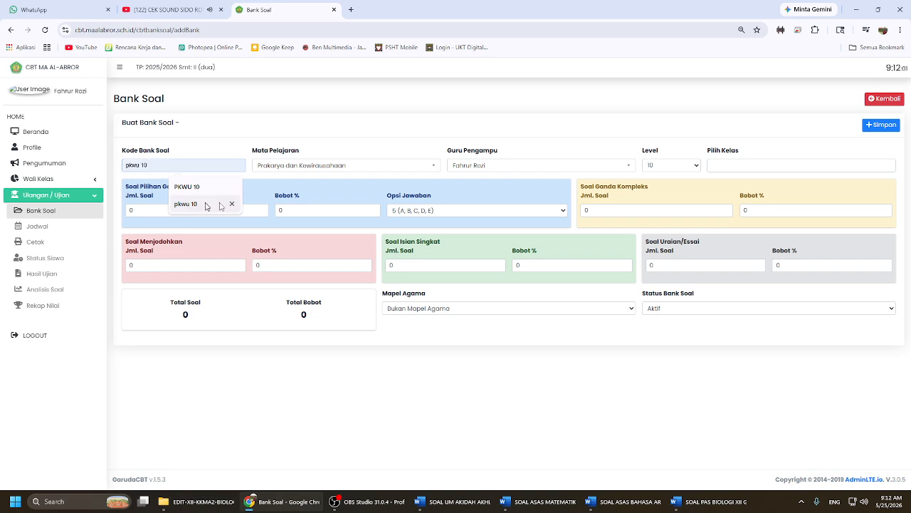
Step: Review the choices for Mata Pelajaran and Guru Pengampu in the new question bank form, keeping Prakarya dan Kewirausahaan as the subject
{"action": "left_click", "coordinate": [290, 165]}
{"action": "left_click", "coordinate": [371, 170]}
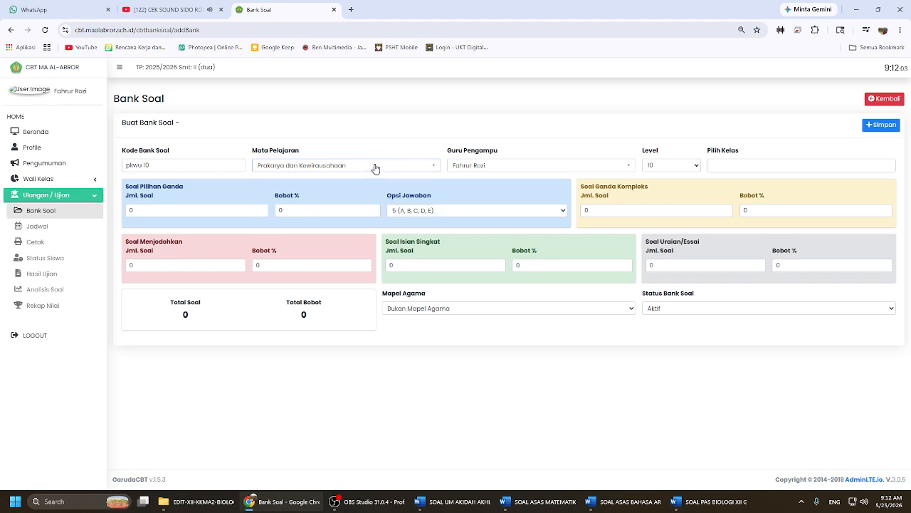
{"action": "left_click", "coordinate": [368, 166]}
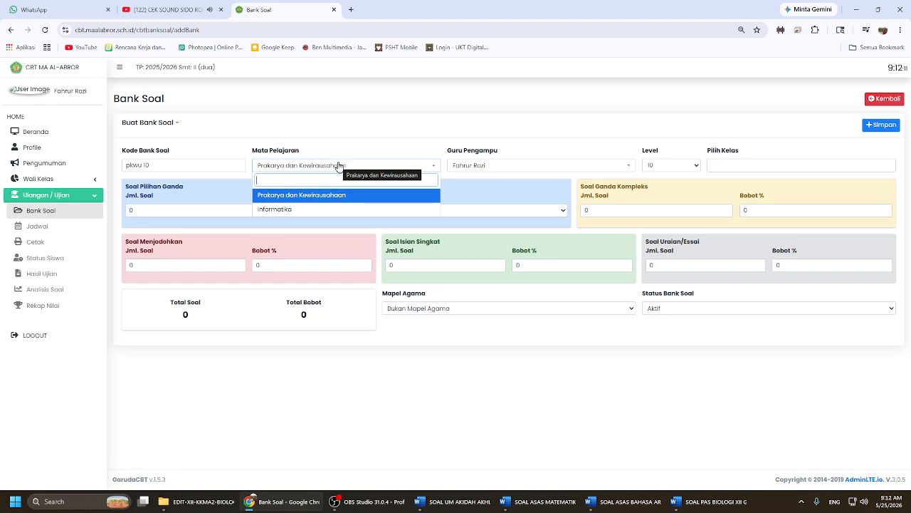
{"action": "left_click", "coordinate": [283, 168]}
{"action": "left_click", "coordinate": [283, 167]}
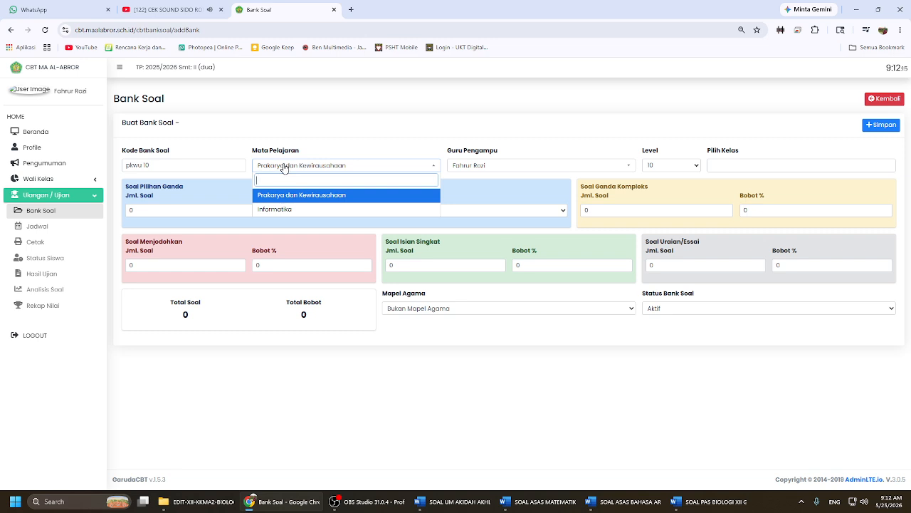
{"action": "left_click", "coordinate": [287, 166]}
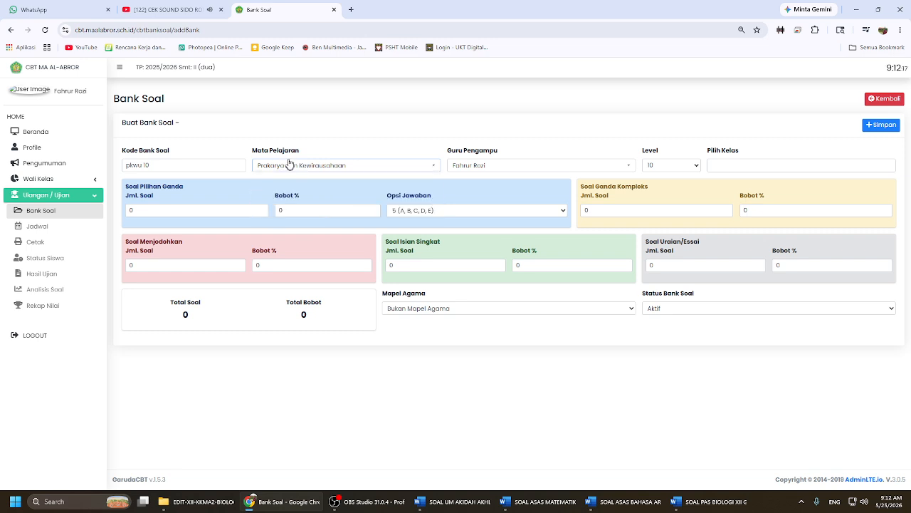
{"action": "left_click", "coordinate": [288, 163]}
{"action": "left_click", "coordinate": [289, 164]}
{"action": "left_click", "coordinate": [558, 165]}
{"action": "left_click", "coordinate": [558, 164]}
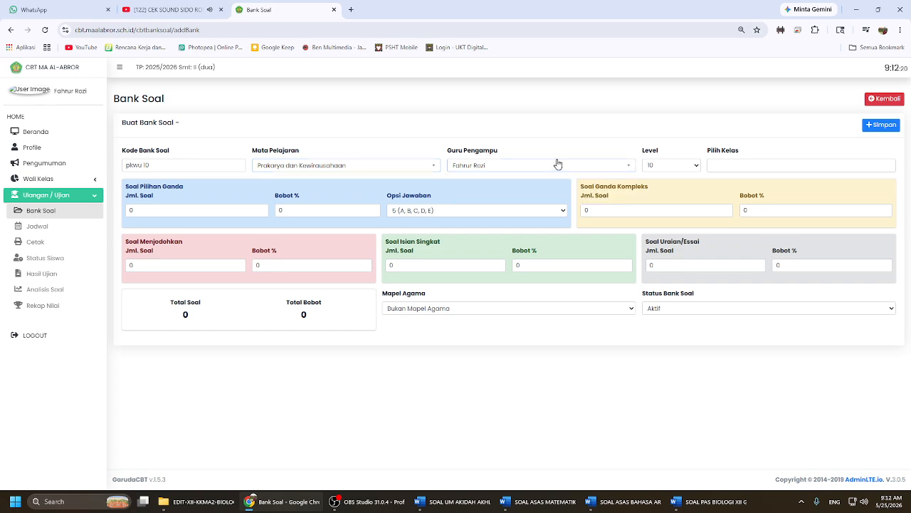
Step: Set the question bank's Level to 10 and assign class X under Pilih Kelas
{"action": "left_click", "coordinate": [675, 166]}
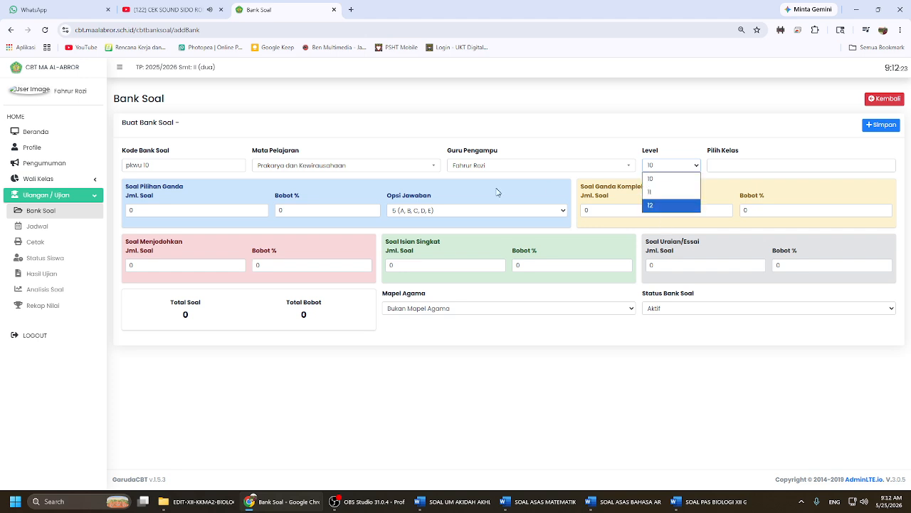
{"action": "left_click", "coordinate": [672, 182]}
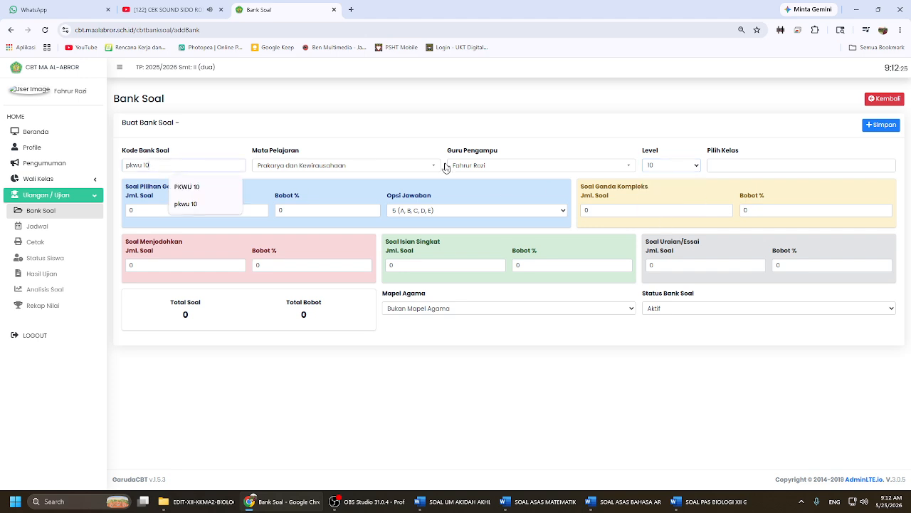
{"action": "left_click", "coordinate": [651, 166]}
{"action": "left_click", "coordinate": [657, 184]}
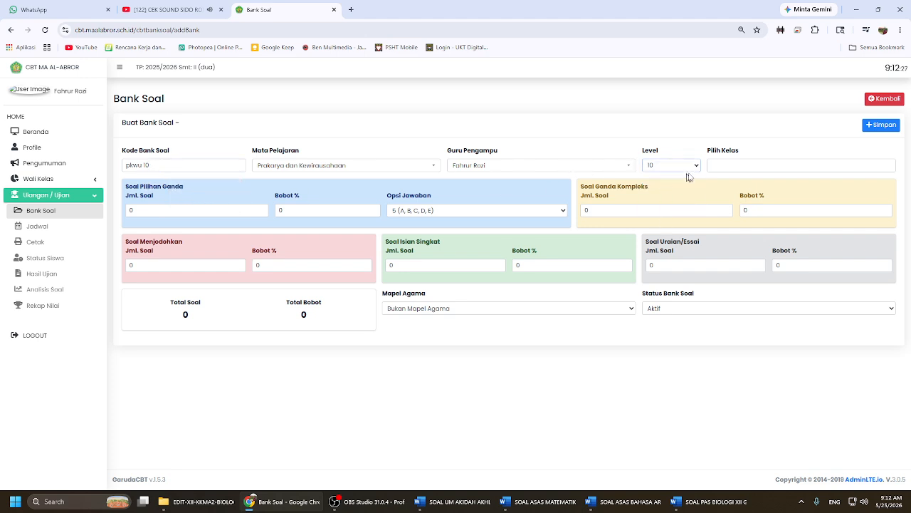
{"action": "left_click", "coordinate": [711, 166]}
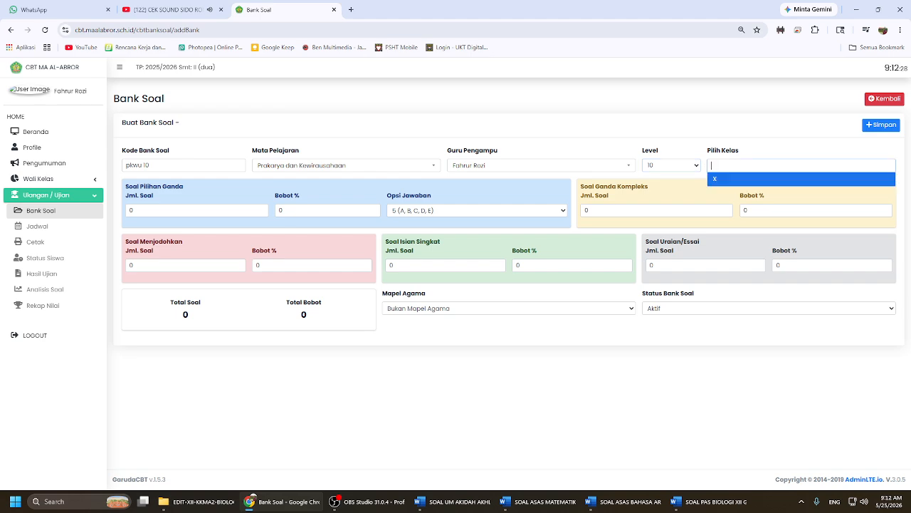
{"action": "left_click", "coordinate": [714, 183]}
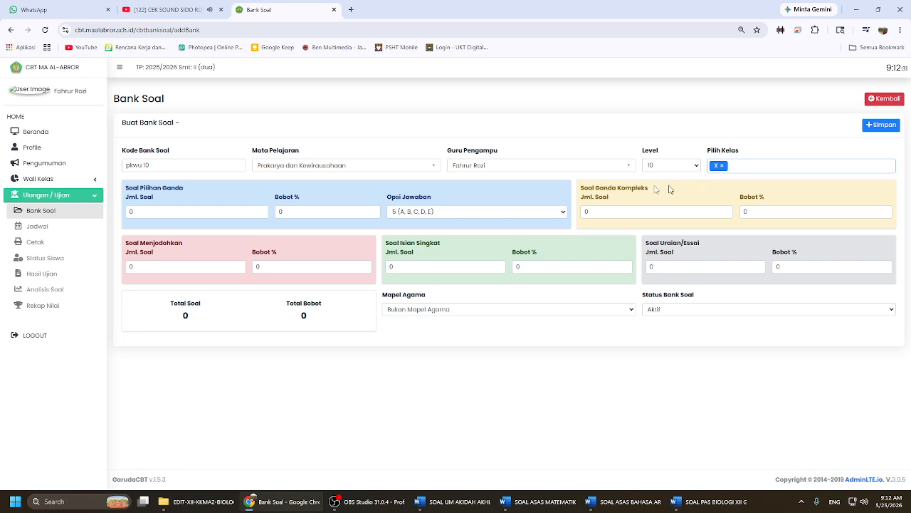
Step: Try Level 11 with class XI in the question bank form
{"action": "left_click", "coordinate": [666, 165]}
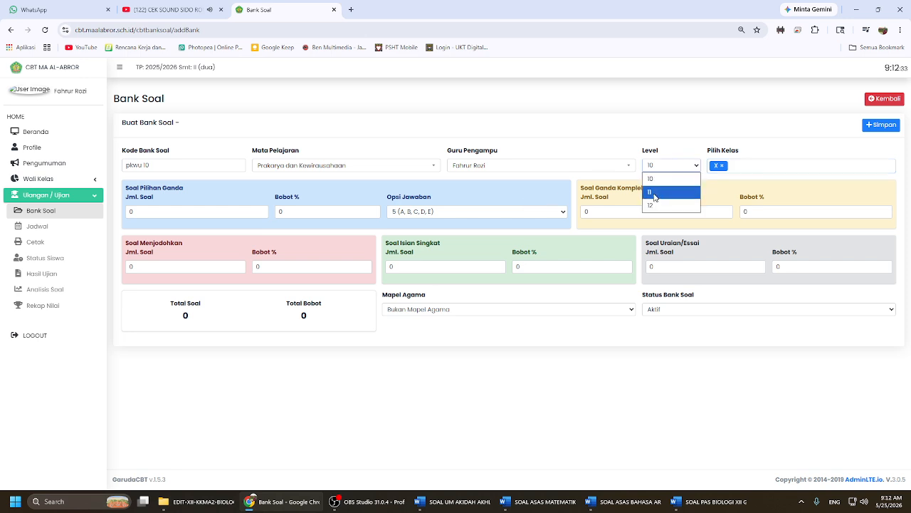
{"action": "left_click", "coordinate": [655, 194]}
{"action": "left_click", "coordinate": [718, 168]}
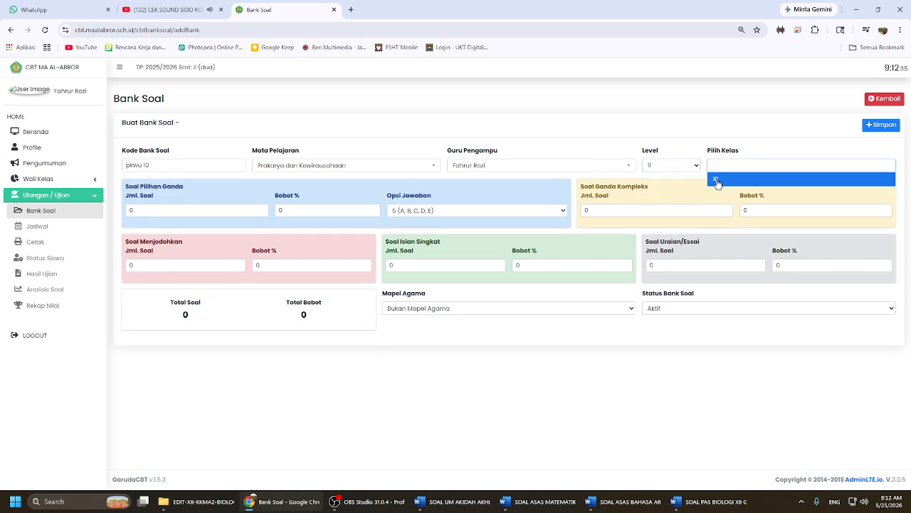
{"action": "left_click", "coordinate": [717, 180]}
Step: Return the question bank's Level to 10 and choose class X again
{"action": "left_click", "coordinate": [673, 167]}
{"action": "left_click", "coordinate": [655, 183]}
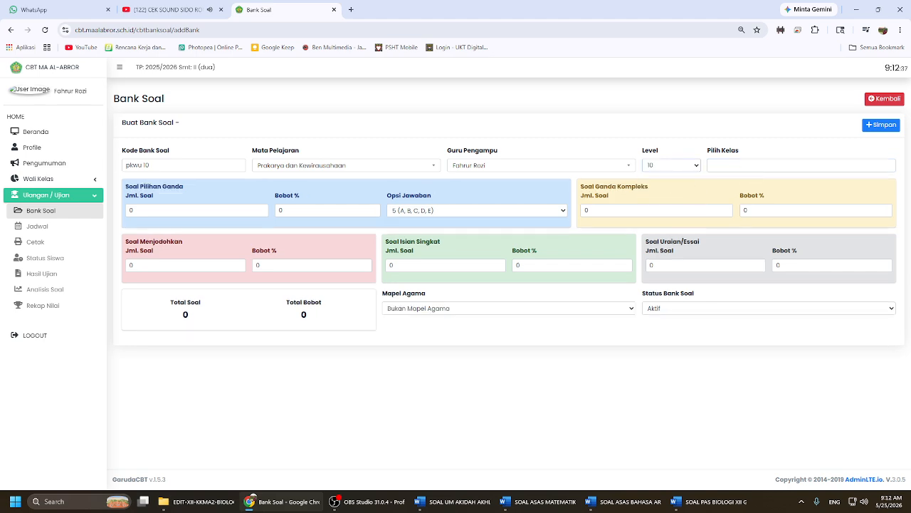
{"action": "left_click", "coordinate": [733, 165]}
{"action": "left_click", "coordinate": [729, 180]}
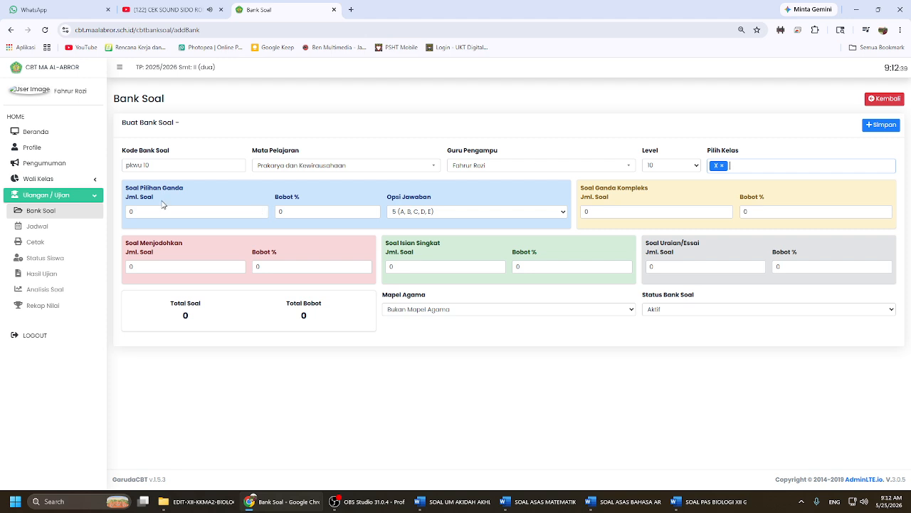
Step: Set Soal Pilihan Ganda to 20 questions with a weight of 50%, keeping 5 answer options (A, B, C, D, E)
{"action": "left_click_drag", "start_coordinate": [155, 212], "coordinate": [98, 216]}
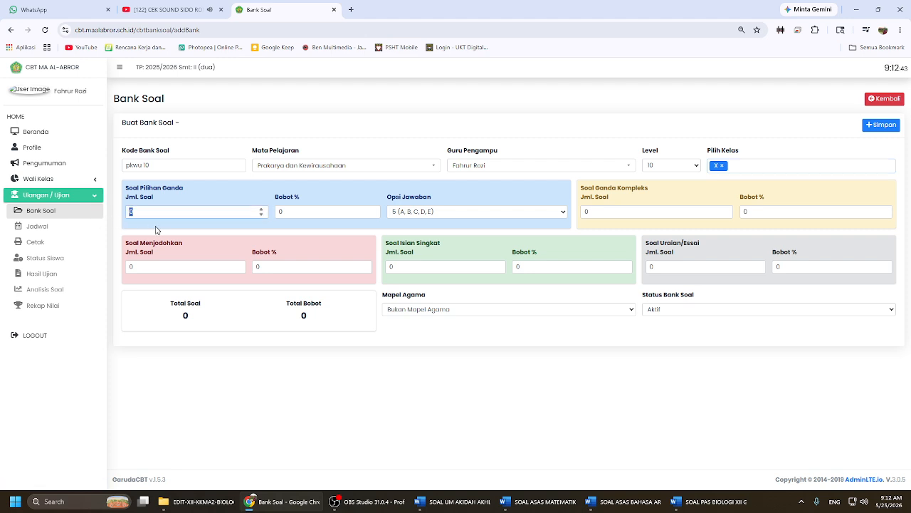
{"action": "type", "text": "20"}
{"action": "key", "text": "Tab"}
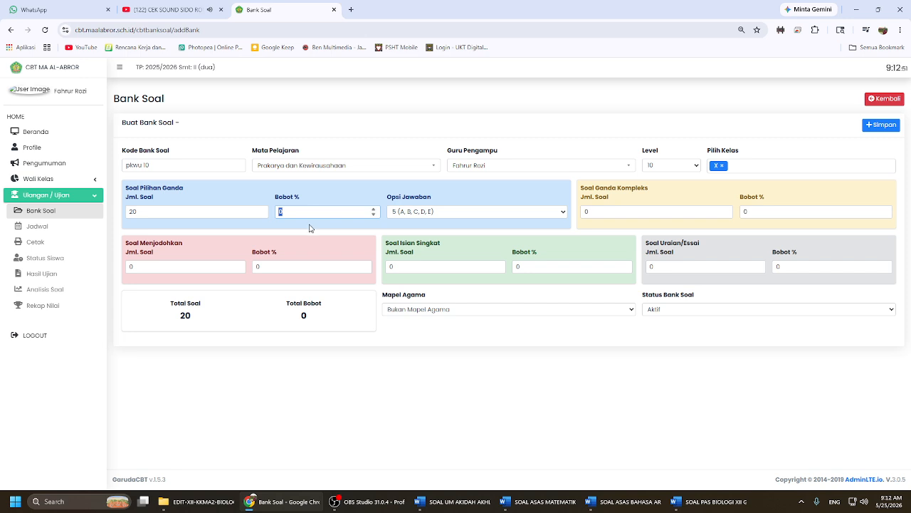
{"action": "type", "text": "50"}
{"action": "key", "text": "Tab"}
{"action": "key", "text": "Tab"}
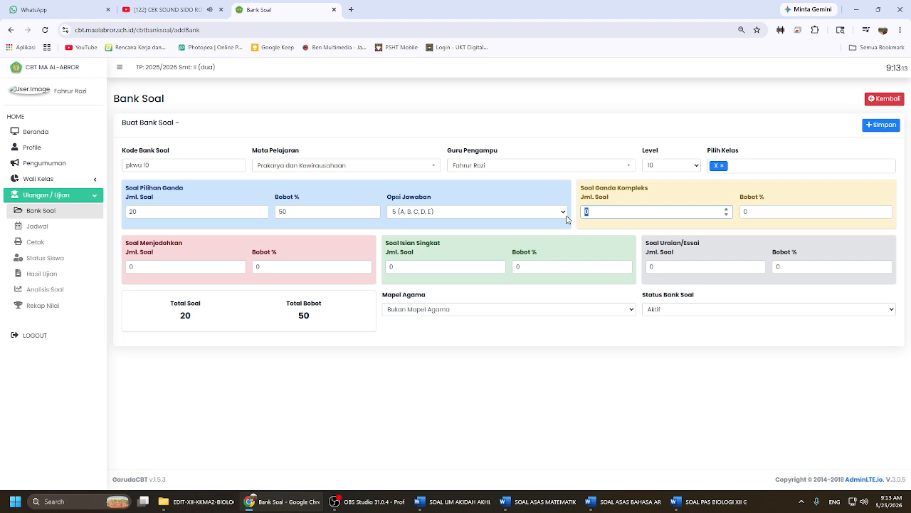
Step: Set Soal Ganda Kompleks to 10 questions with a weight of 50% and check Total Soal and Total Bobot
{"action": "type", "text": "10"}
{"action": "key", "text": "Tab"}
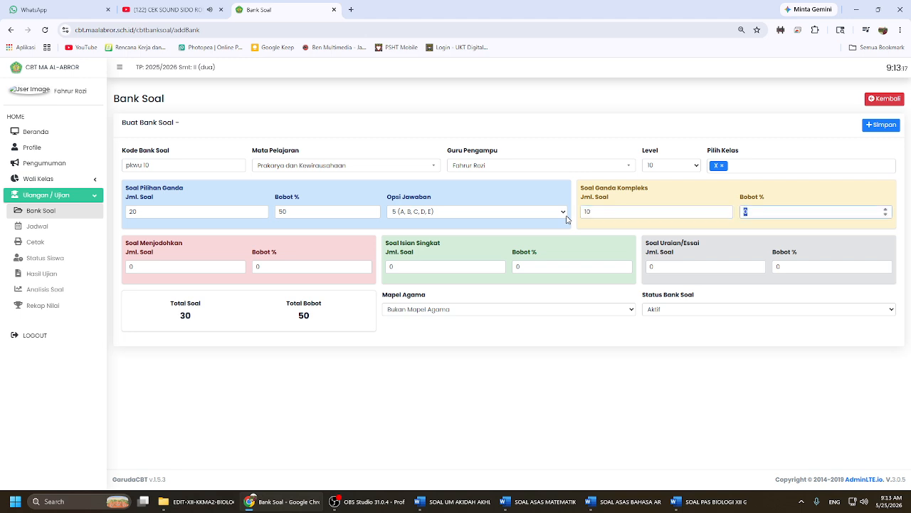
{"action": "type", "text": "3"}
{"action": "type", "text": "0"}
{"action": "left_click_drag", "start_coordinate": [287, 303], "coordinate": [311, 316]}
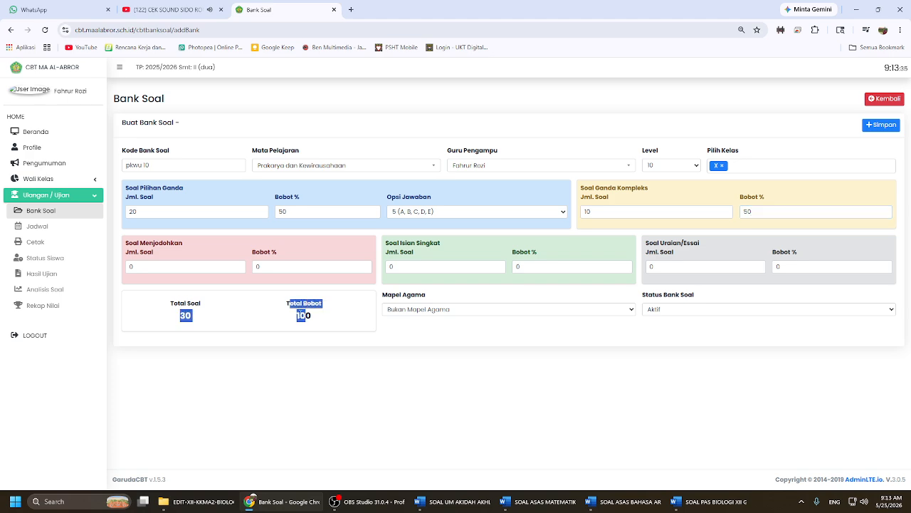
{"action": "left_click", "coordinate": [315, 316]}
{"action": "left_click_drag", "start_coordinate": [181, 320], "coordinate": [233, 322]}
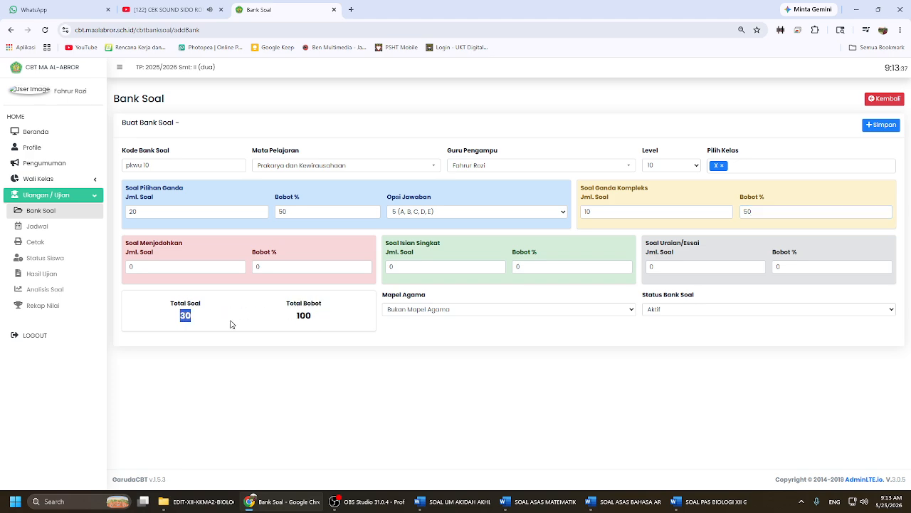
{"action": "left_click", "coordinate": [210, 320]}
Step: Keep Mapel Agama as Bukan Mapel Agama and Status Bank Soal as Aktif, and save the question bank
{"action": "left_click", "coordinate": [412, 310]}
{"action": "left_click", "coordinate": [411, 316]}
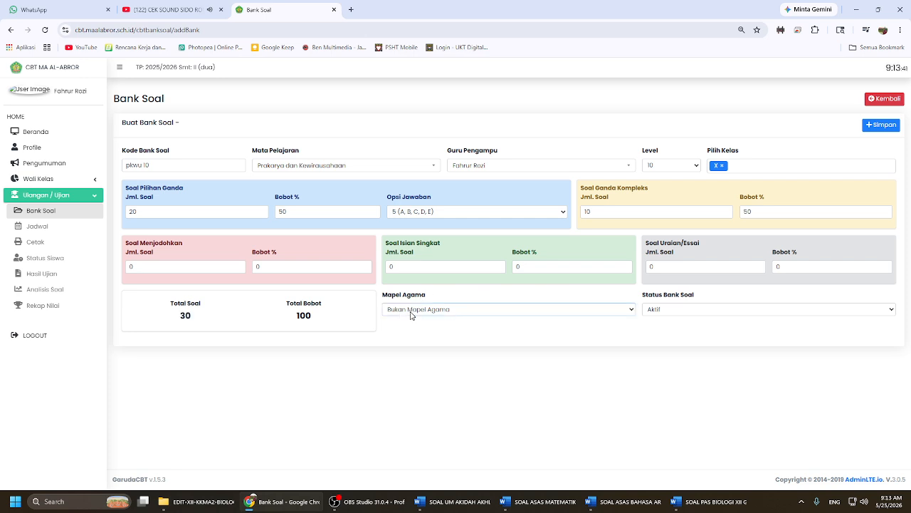
{"action": "left_click", "coordinate": [539, 314]}
{"action": "left_click", "coordinate": [661, 311]}
{"action": "left_click", "coordinate": [662, 311]}
{"action": "left_click", "coordinate": [661, 311]}
{"action": "left_click", "coordinate": [662, 311]}
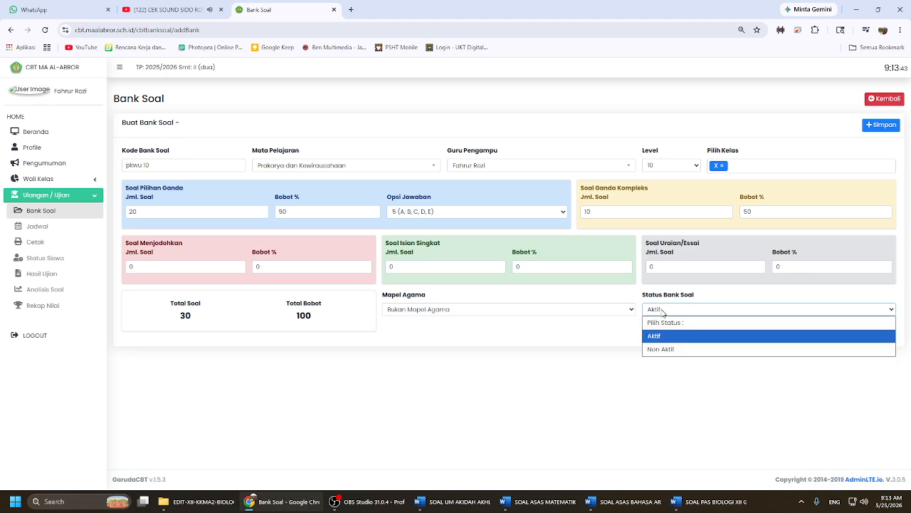
{"action": "left_click", "coordinate": [663, 311]}
{"action": "left_click", "coordinate": [881, 128]}
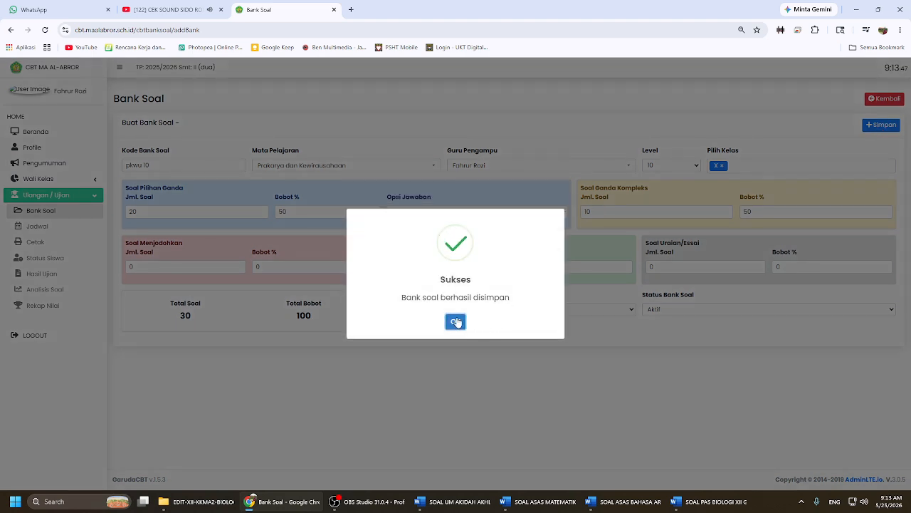
{"action": "left_click", "coordinate": [456, 322]}
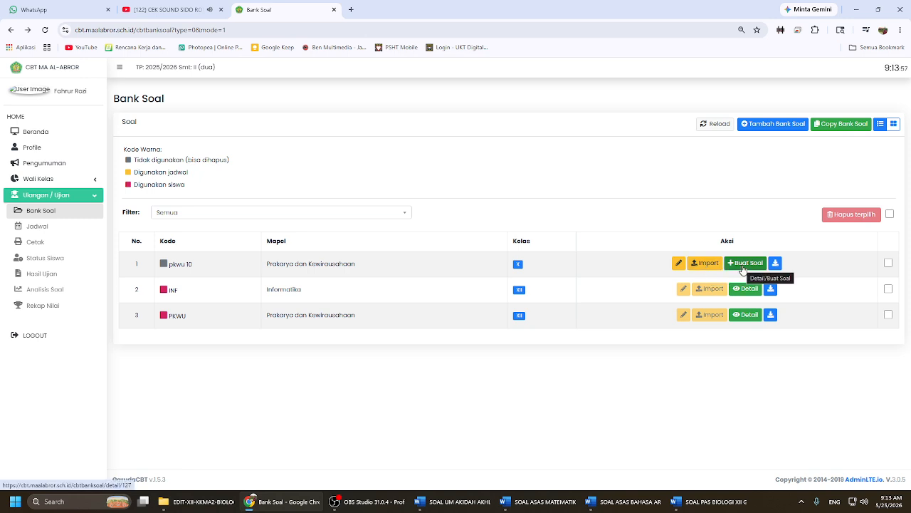
Step: Download the import template for the pkwu 10 question bank and open it in Word with editing enabled
{"action": "left_click", "coordinate": [701, 265]}
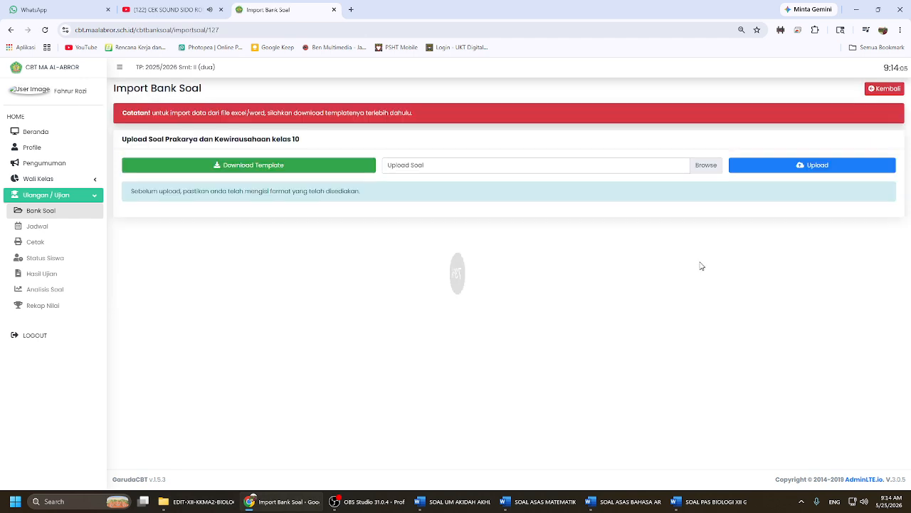
{"action": "left_click", "coordinate": [250, 171]}
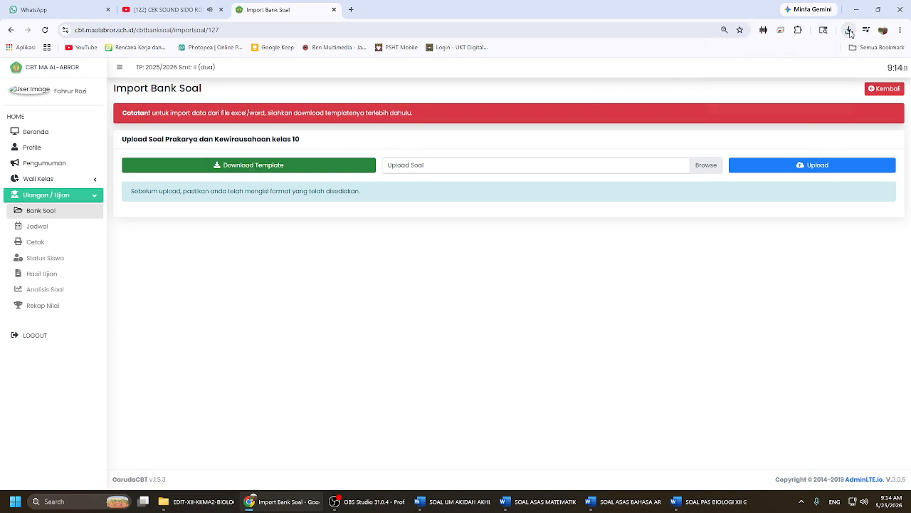
{"action": "left_click", "coordinate": [848, 30]}
{"action": "left_click", "coordinate": [754, 84]}
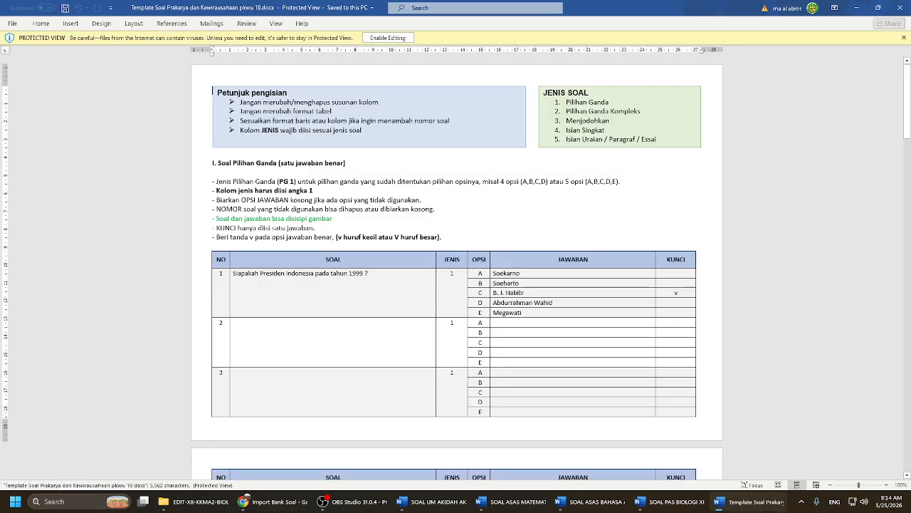
{"action": "left_click", "coordinate": [389, 40]}
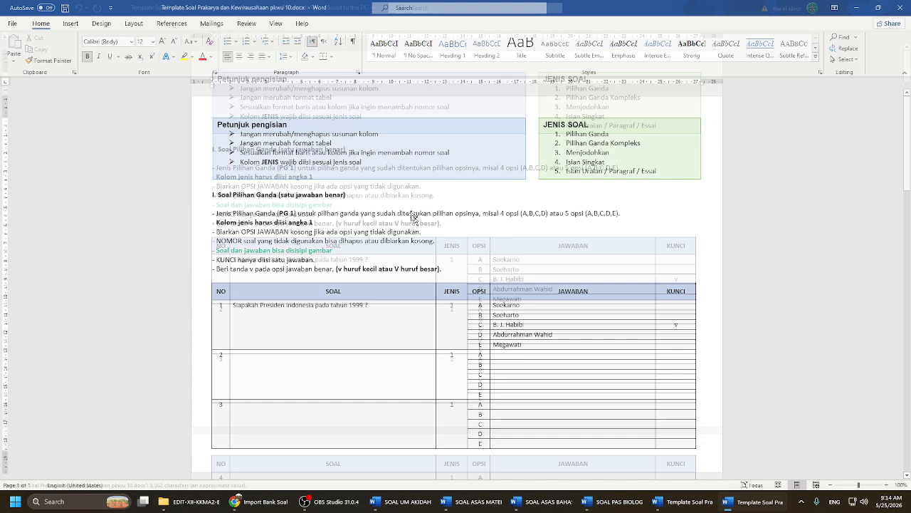
Step: Examine the template's Soal Pilihan Ganda and Soal Pilihan Ganda Kompleks sections, including their instructions and sample questions
{"action": "scroll", "coordinate": [370, 228], "scroll_direction": "down", "scroll_amount": 5}
{"action": "scroll", "coordinate": [319, 233], "scroll_direction": "up", "scroll_amount": 1}
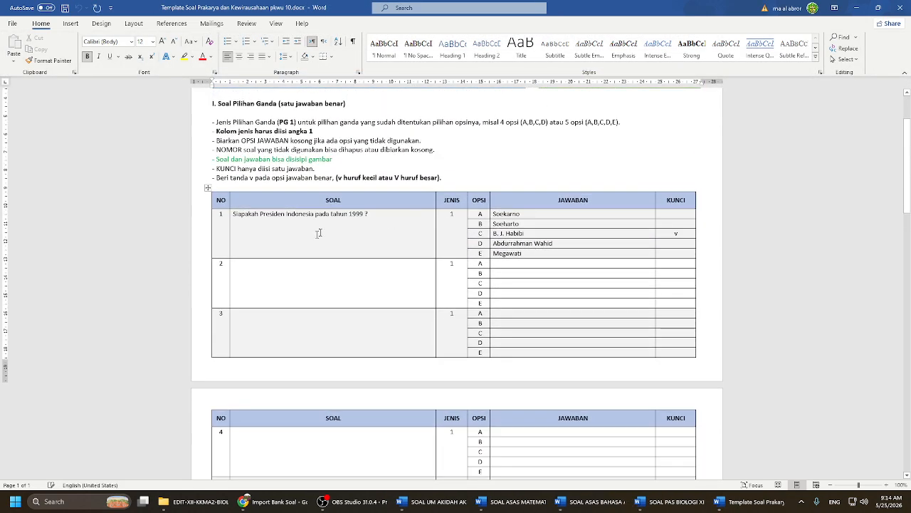
{"action": "left_click", "coordinate": [368, 213]}
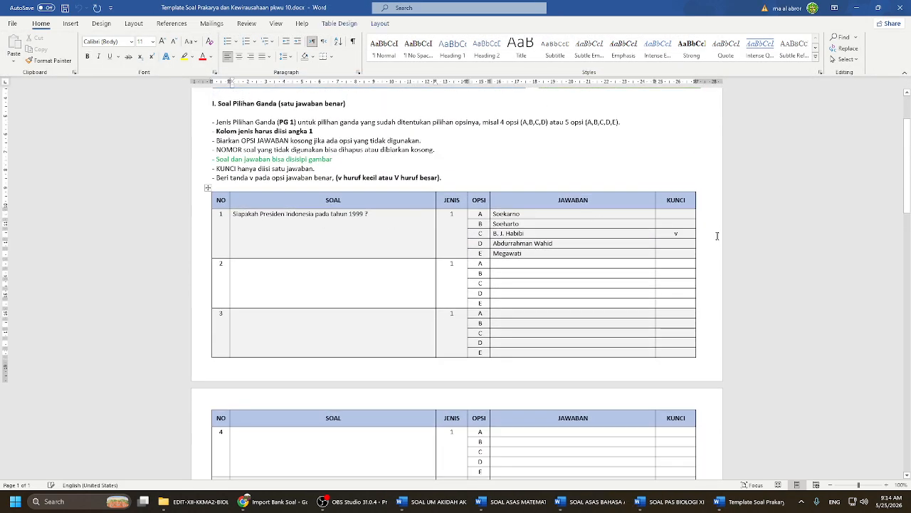
{"action": "scroll", "coordinate": [716, 235], "scroll_direction": "down", "scroll_amount": 15}
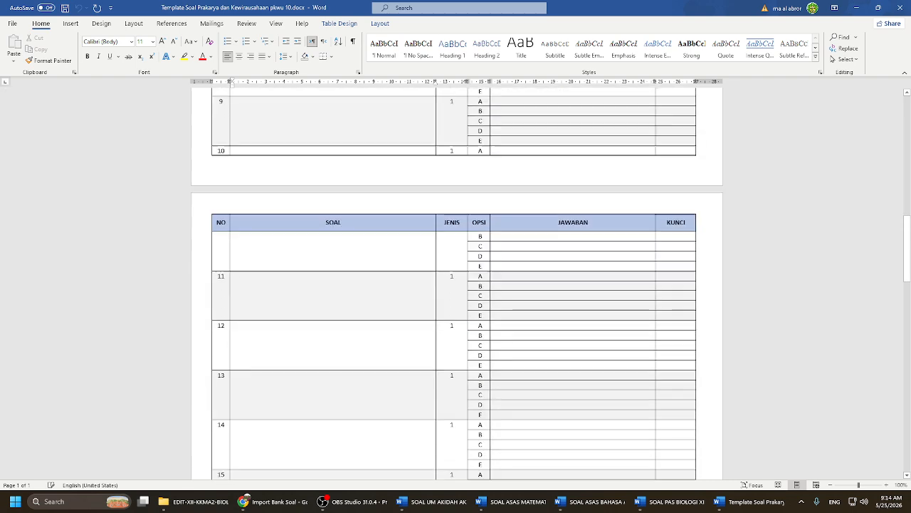
{"action": "scroll", "coordinate": [417, 250], "scroll_direction": "down", "scroll_amount": 20}
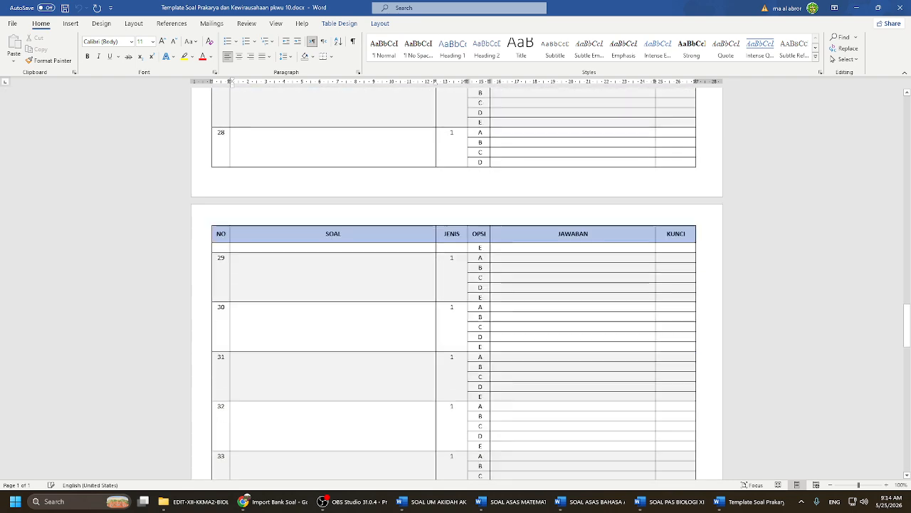
{"action": "scroll", "coordinate": [385, 255], "scroll_direction": "down", "scroll_amount": 12}
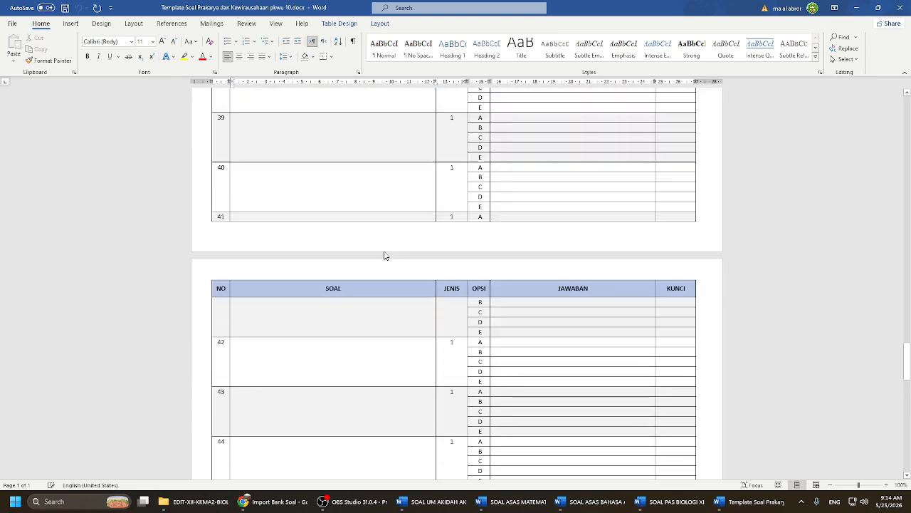
{"action": "scroll", "coordinate": [384, 255], "scroll_direction": "down", "scroll_amount": 20}
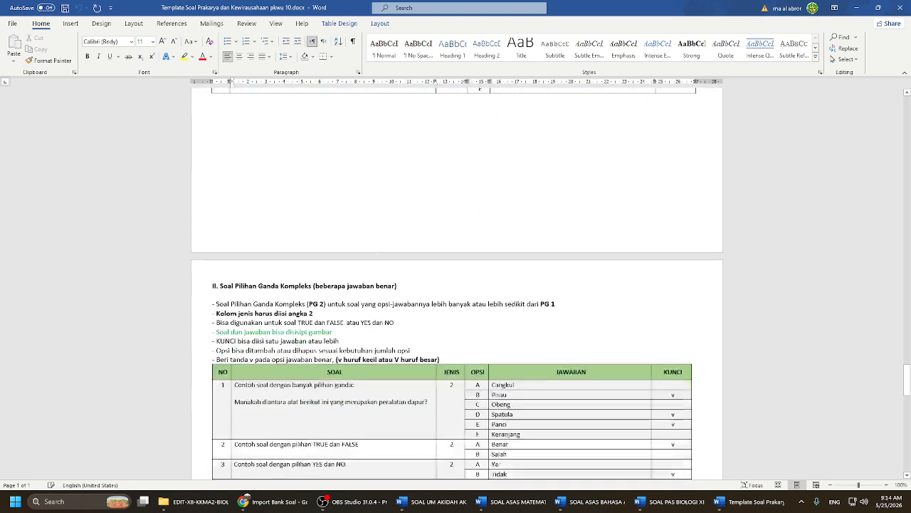
{"action": "scroll", "coordinate": [385, 255], "scroll_direction": "down", "scroll_amount": 5}
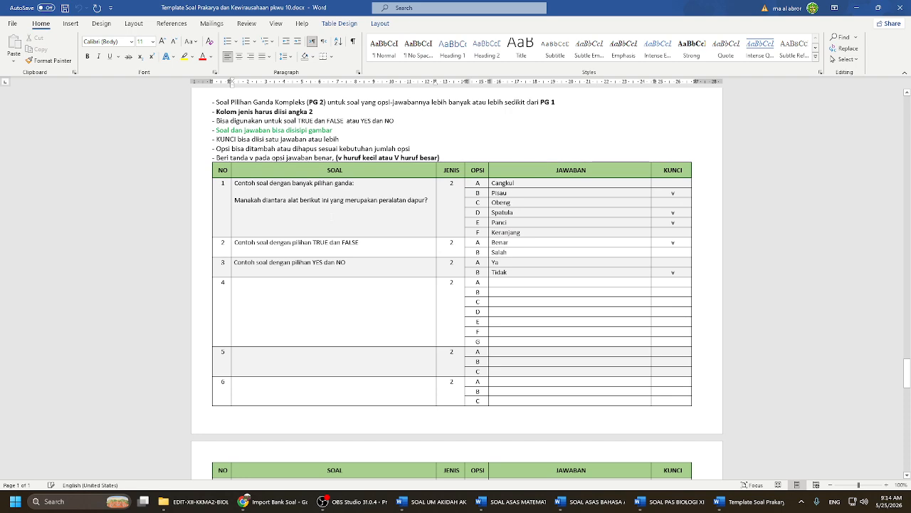
{"action": "scroll", "coordinate": [314, 195], "scroll_direction": "down", "scroll_amount": 1}
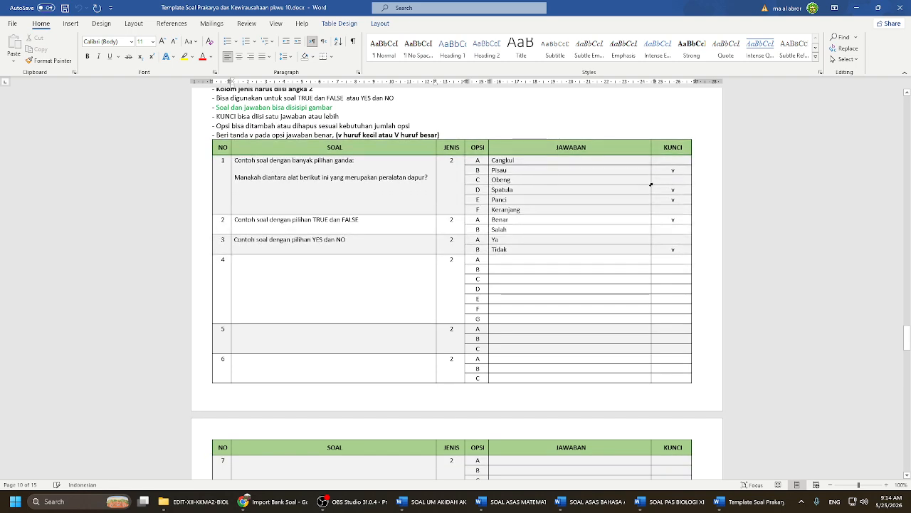
{"action": "key", "text": "Return"}
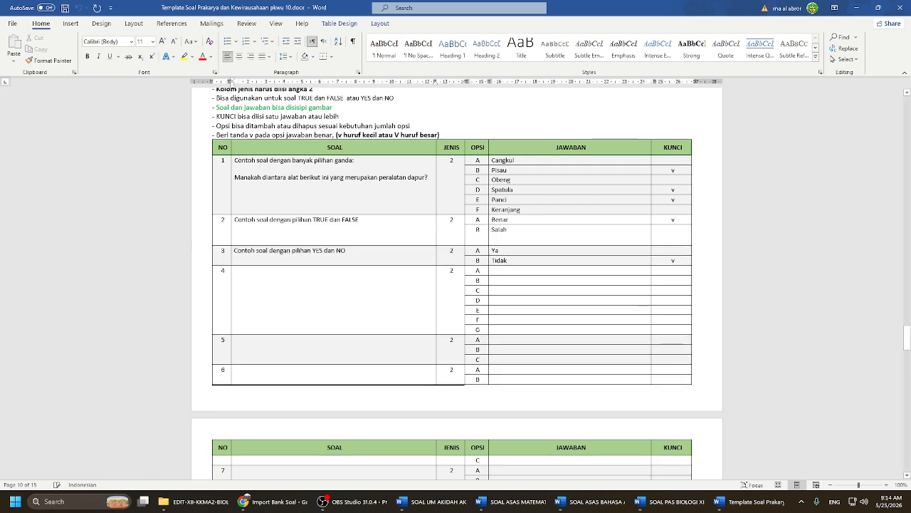
{"action": "mouse_move", "coordinate": [673, 168]}
{"action": "left_mouse_down"}
{"action": "mouse_move", "coordinate": [673, 189]}
{"action": "mouse_move", "coordinate": [672, 174]}
{"action": "left_mouse_up"}
{"action": "key", "text": "ctrl+z"}
{"action": "key", "text": "ctrl+z"}
{"action": "key", "text": "ctrl+z"}
{"action": "key", "text": "ctrl+z"}
{"action": "key", "text": "ctrl+z"}
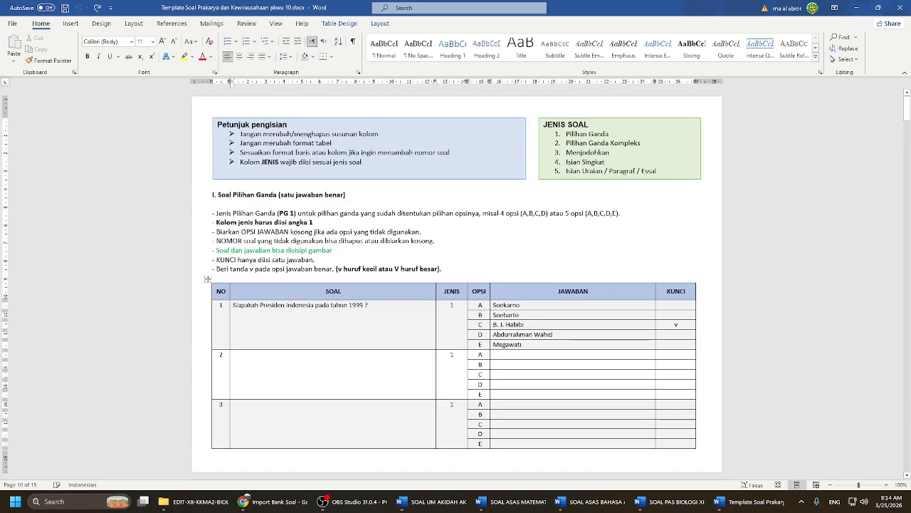
Step: Delete the template content from the III. Soal Menjodohkan heading through the end of the V. Soal Uraian / Essai section
{"action": "left_click_drag", "start_coordinate": [909, 131], "coordinate": [907, 352]}
{"action": "scroll", "coordinate": [356, 306], "scroll_direction": "down", "scroll_amount": 4}
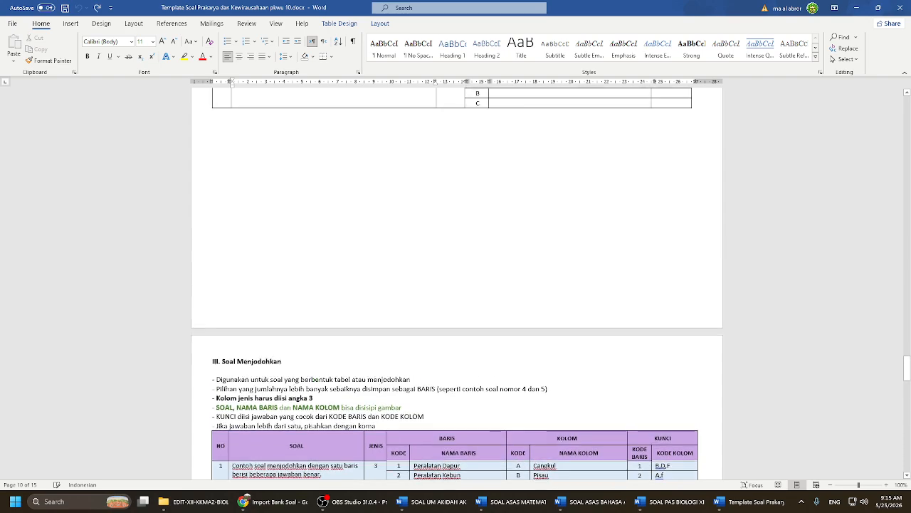
{"action": "left_click_drag", "start_coordinate": [319, 505], "coordinate": [363, 501]}
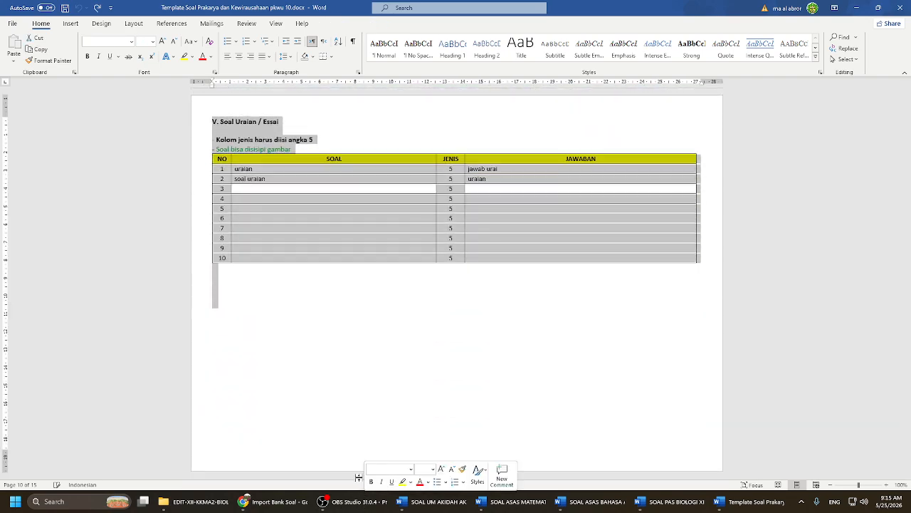
{"action": "scroll", "coordinate": [457, 285], "scroll_direction": "up", "scroll_amount": 9}
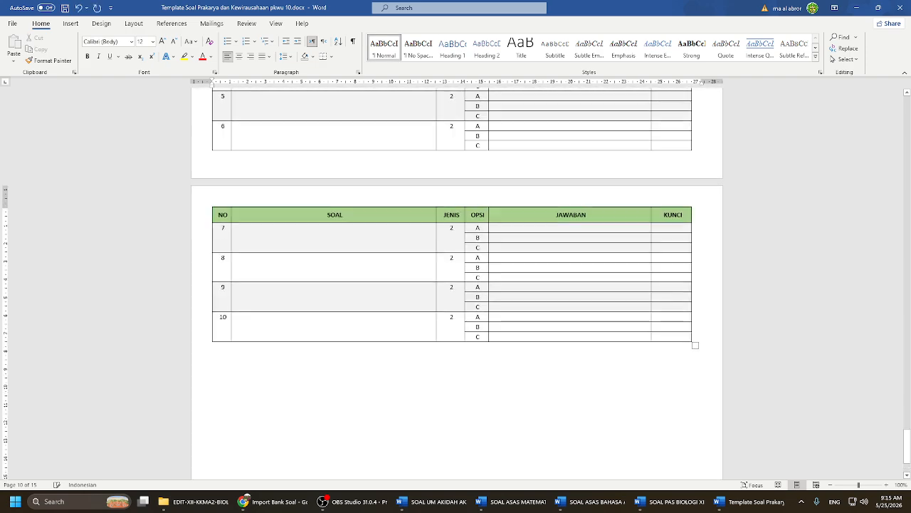
Step: Review the template's remaining Pilihan Ganda Kompleks and Pilihan Ganda tables, going back to question 1 of the first section
{"action": "scroll", "coordinate": [457, 285], "scroll_direction": "down", "scroll_amount": 5}
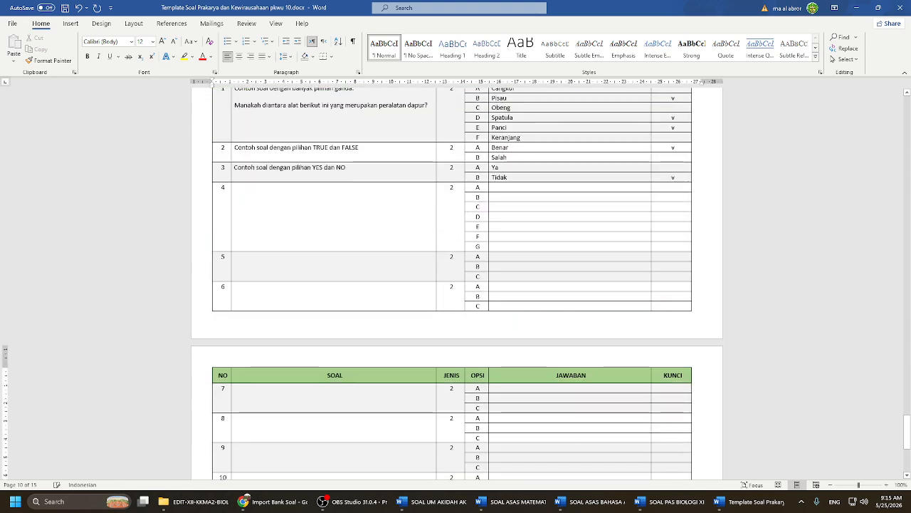
{"action": "scroll", "coordinate": [457, 284], "scroll_direction": "up", "scroll_amount": 7}
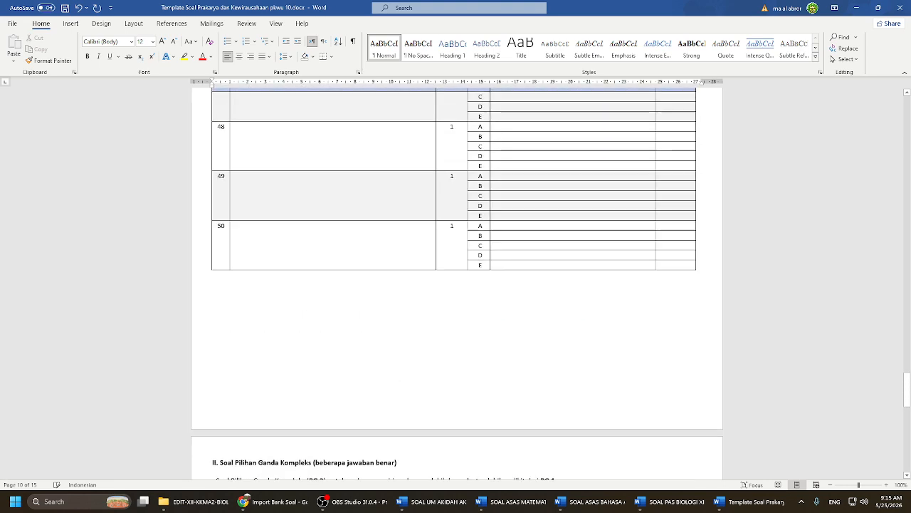
{"action": "scroll", "coordinate": [380, 306], "scroll_direction": "up", "scroll_amount": 10}
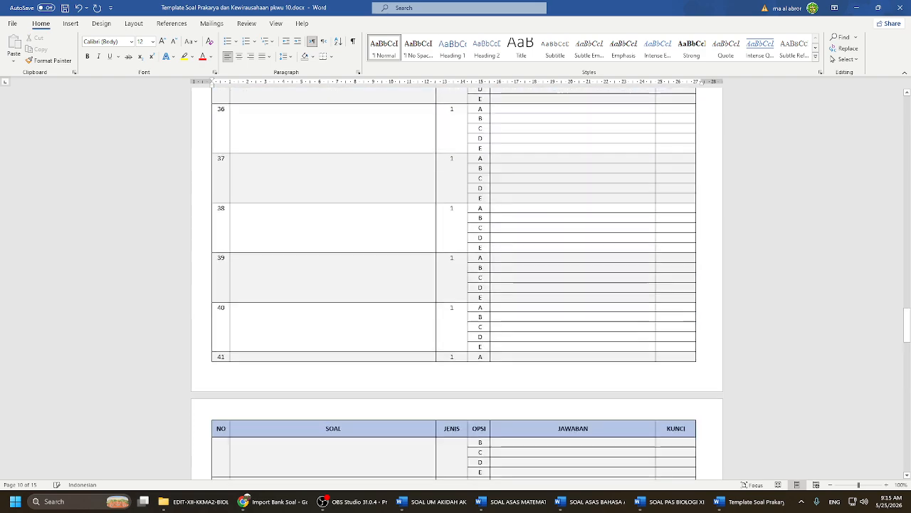
{"action": "scroll", "coordinate": [385, 305], "scroll_direction": "up", "scroll_amount": 12}
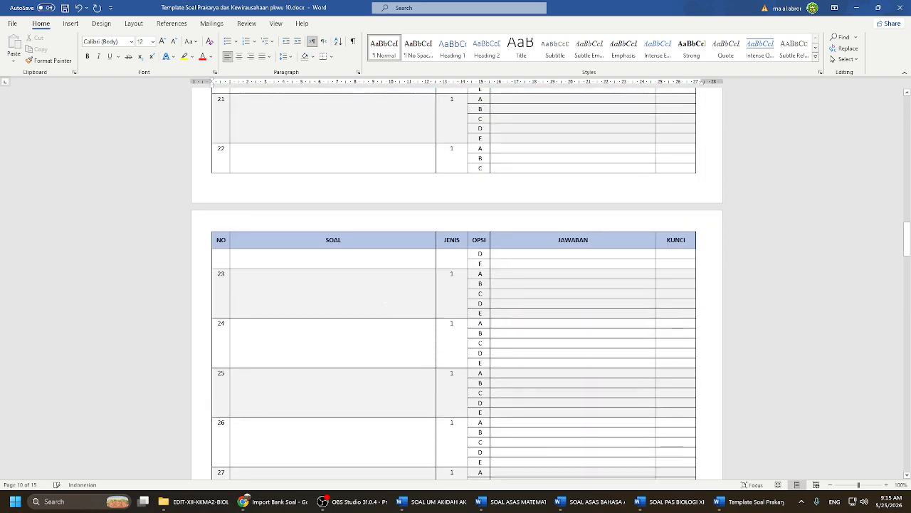
{"action": "scroll", "coordinate": [387, 307], "scroll_direction": "up", "scroll_amount": 12}
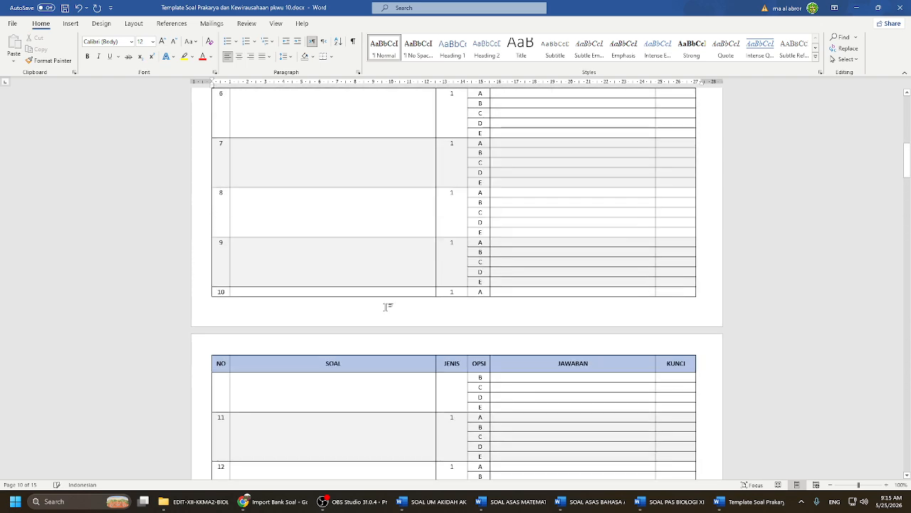
{"action": "scroll", "coordinate": [387, 306], "scroll_direction": "up", "scroll_amount": 8}
{"action": "scroll", "coordinate": [429, 311], "scroll_direction": "down", "scroll_amount": 3}
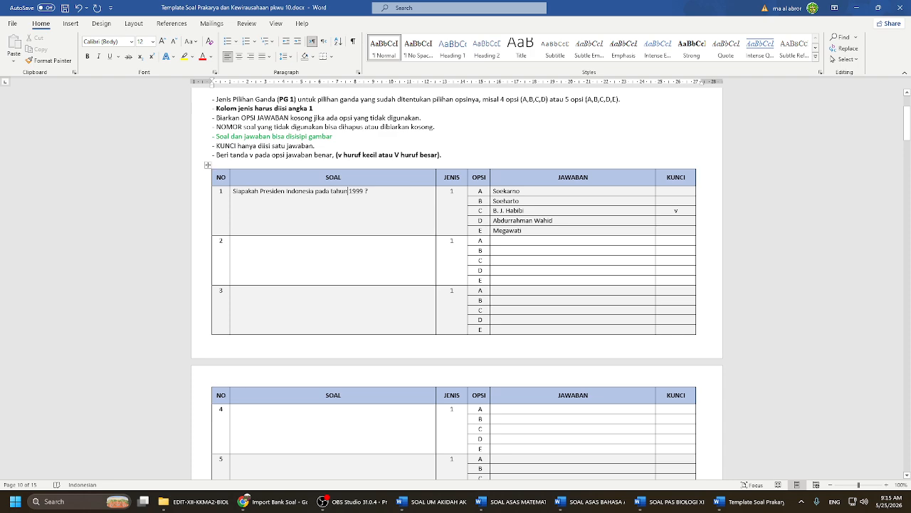
{"action": "left_click", "coordinate": [555, 230]}
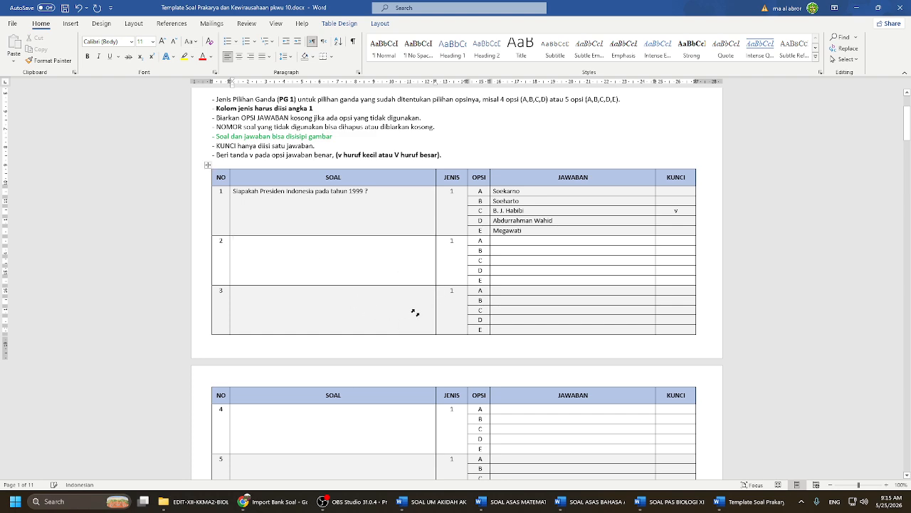
{"action": "scroll", "coordinate": [412, 293], "scroll_direction": "down", "scroll_amount": 1}
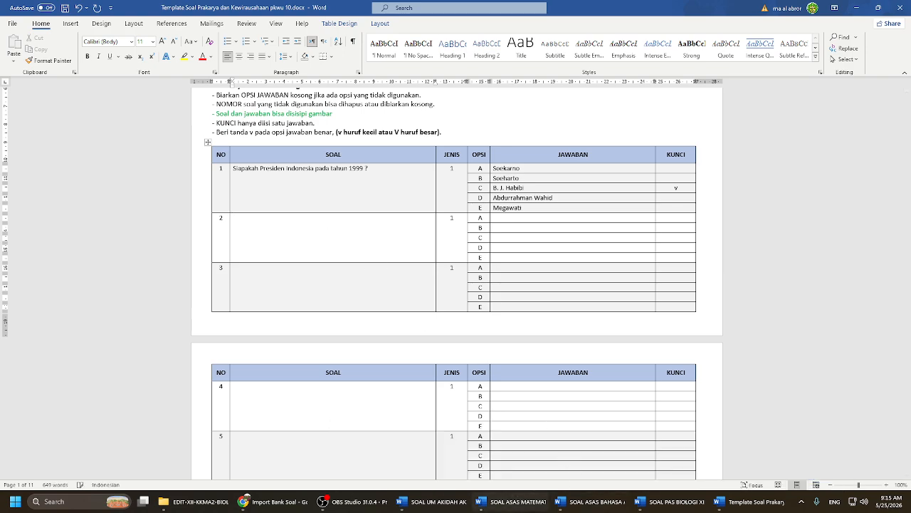
Step: Switch to the SOAL ASAS MATEMATIKA document and examine its questions, answer options, equations and data tables
{"action": "left_click", "coordinate": [509, 501]}
{"action": "scroll", "coordinate": [455, 285], "scroll_direction": "down", "scroll_amount": 3}
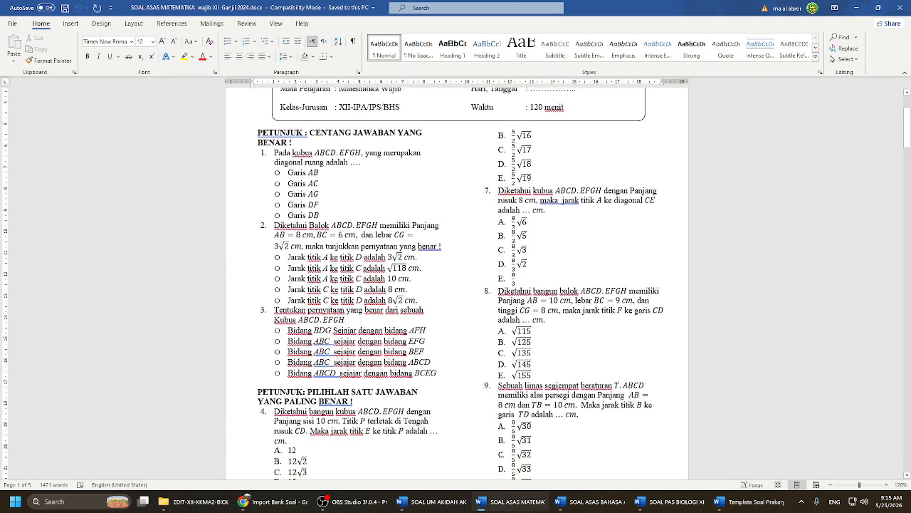
{"action": "left_click", "coordinate": [540, 304]}
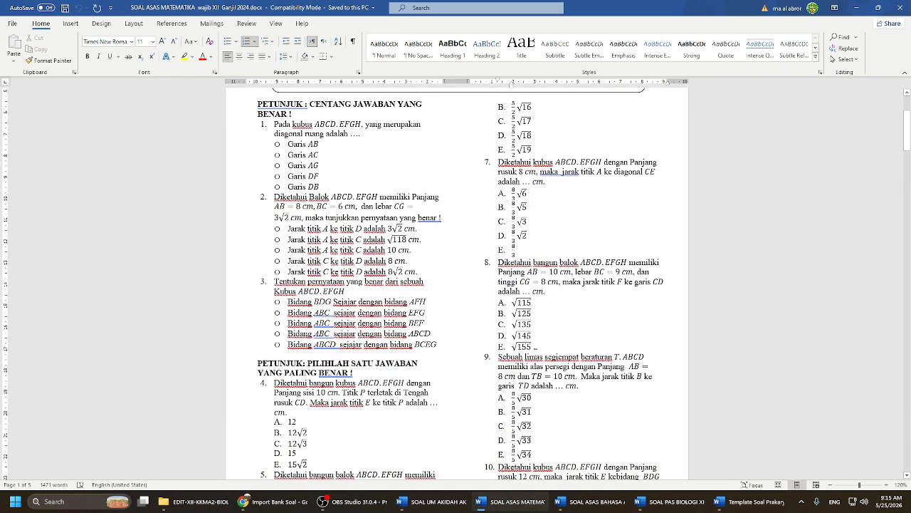
{"action": "scroll", "coordinate": [418, 321], "scroll_direction": "down", "scroll_amount": 15}
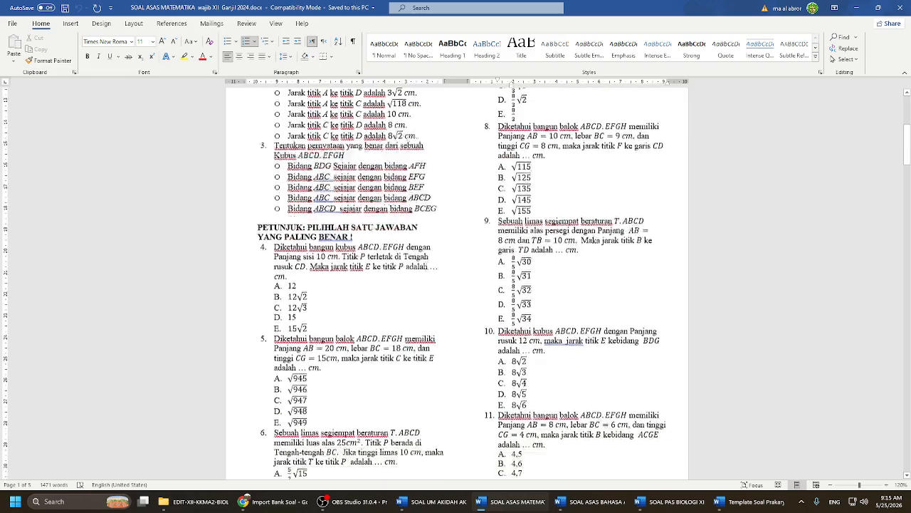
{"action": "scroll", "coordinate": [418, 320], "scroll_direction": "down", "scroll_amount": 12}
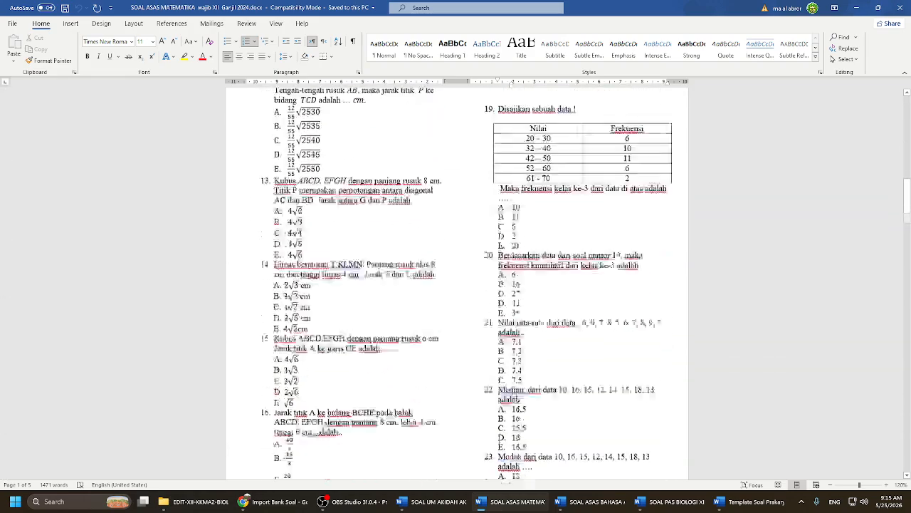
{"action": "scroll", "coordinate": [417, 320], "scroll_direction": "down", "scroll_amount": 15}
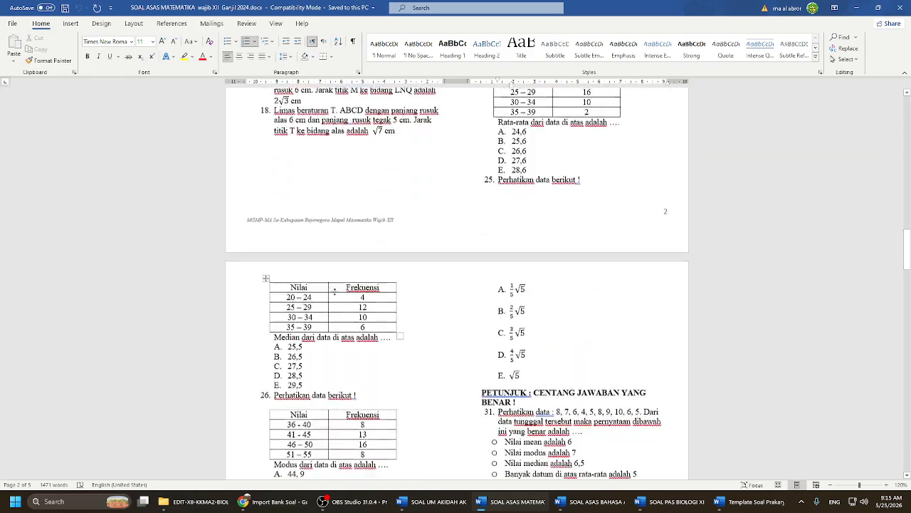
{"action": "scroll", "coordinate": [418, 320], "scroll_direction": "down", "scroll_amount": 12}
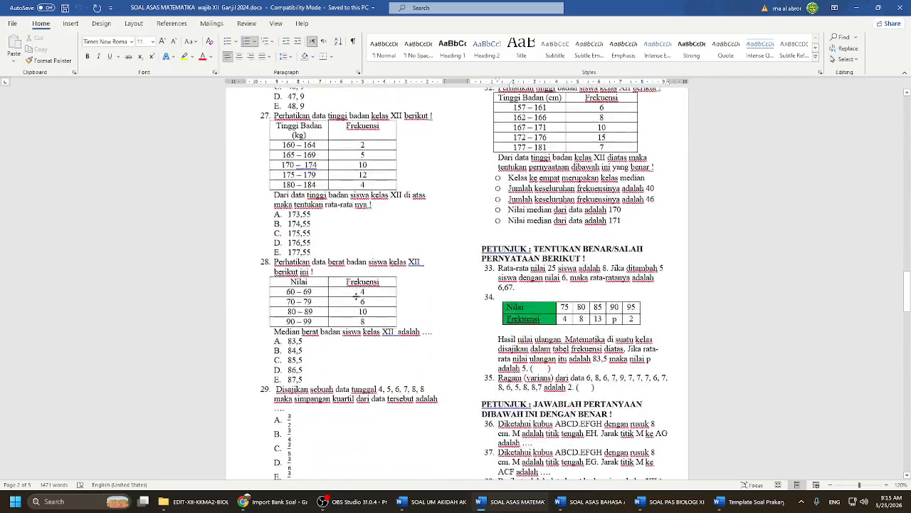
{"action": "scroll", "coordinate": [418, 320], "scroll_direction": "down", "scroll_amount": 9}
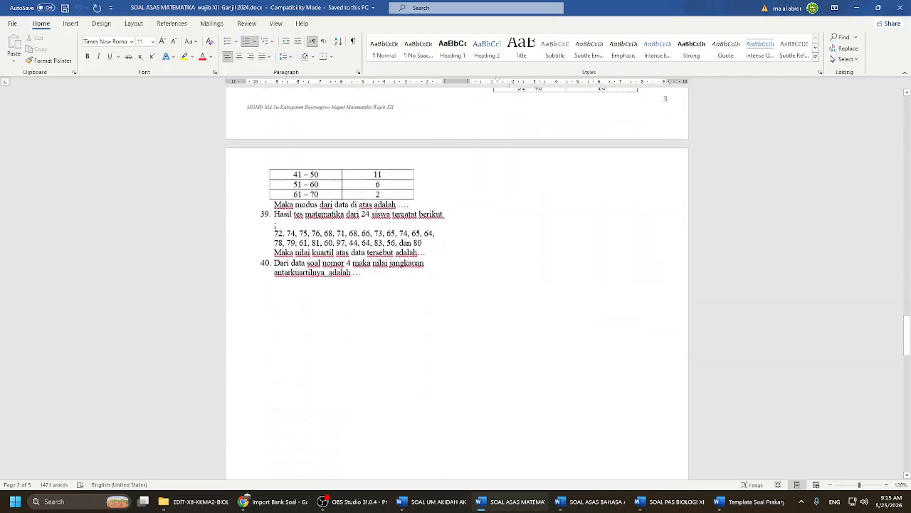
{"action": "scroll", "coordinate": [418, 320], "scroll_direction": "up", "scroll_amount": 10}
{"action": "scroll", "coordinate": [418, 320], "scroll_direction": "up", "scroll_amount": 15}
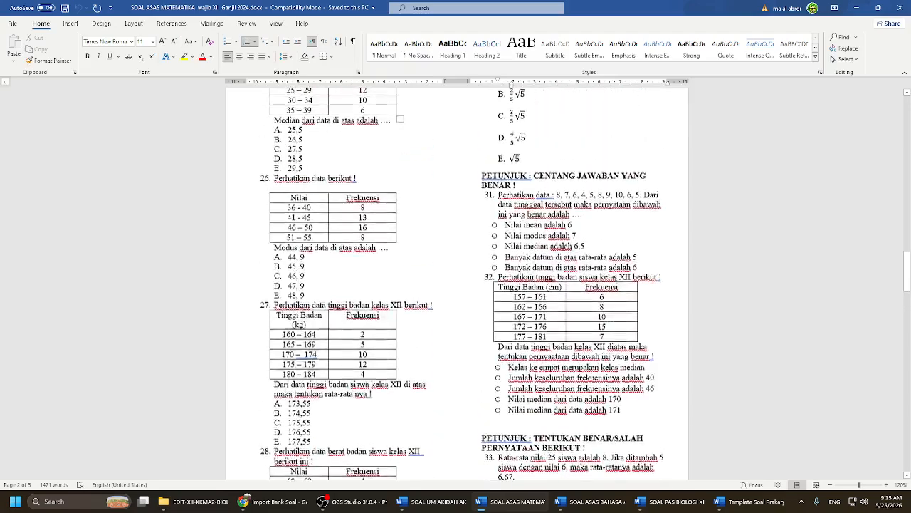
{"action": "scroll", "coordinate": [421, 284], "scroll_direction": "up", "scroll_amount": 18}
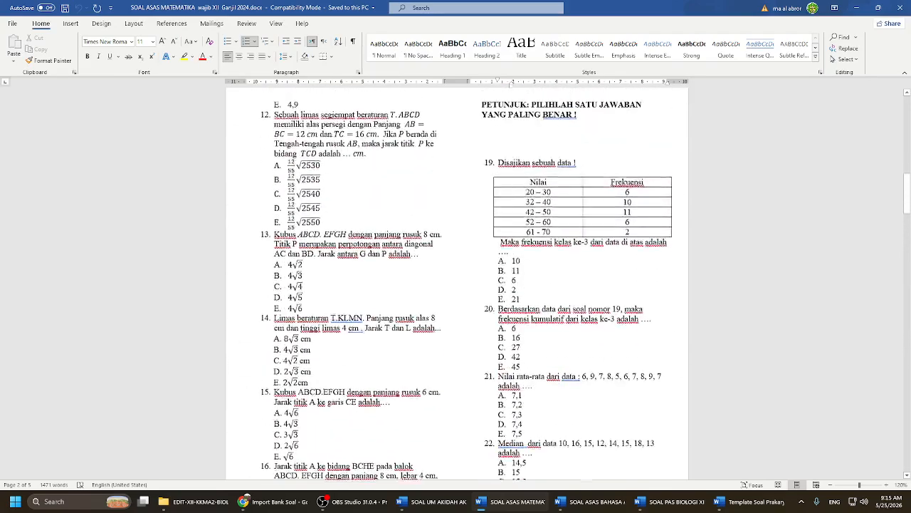
{"action": "scroll", "coordinate": [420, 284], "scroll_direction": "up", "scroll_amount": 6}
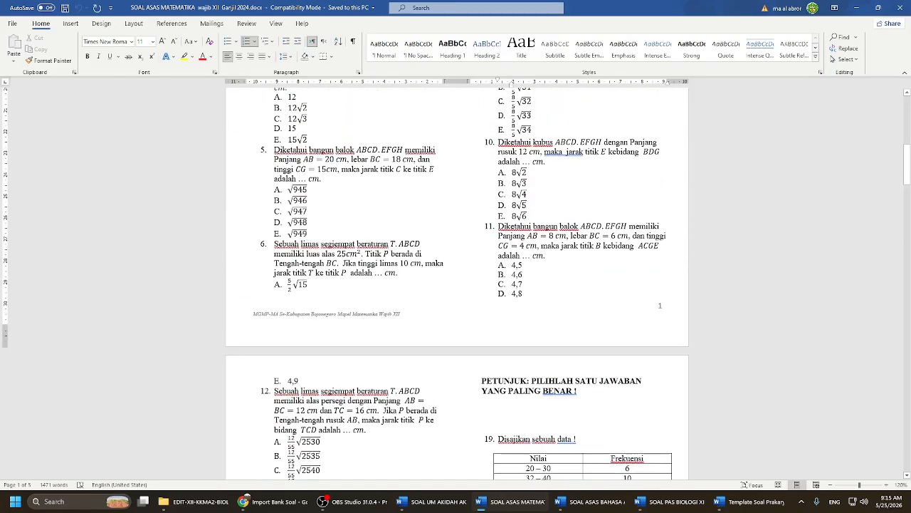
{"action": "scroll", "coordinate": [353, 245], "scroll_direction": "up", "scroll_amount": 3}
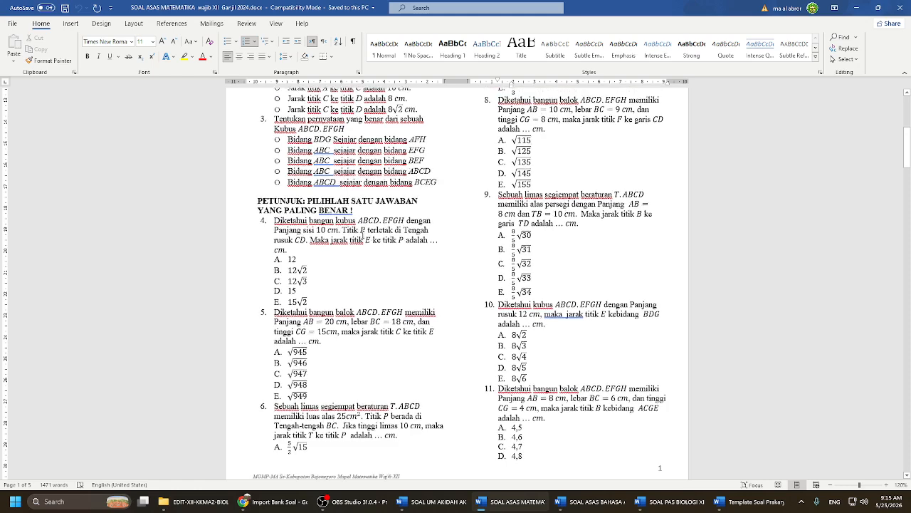
{"action": "scroll", "coordinate": [585, 213], "scroll_direction": "down", "scroll_amount": 3}
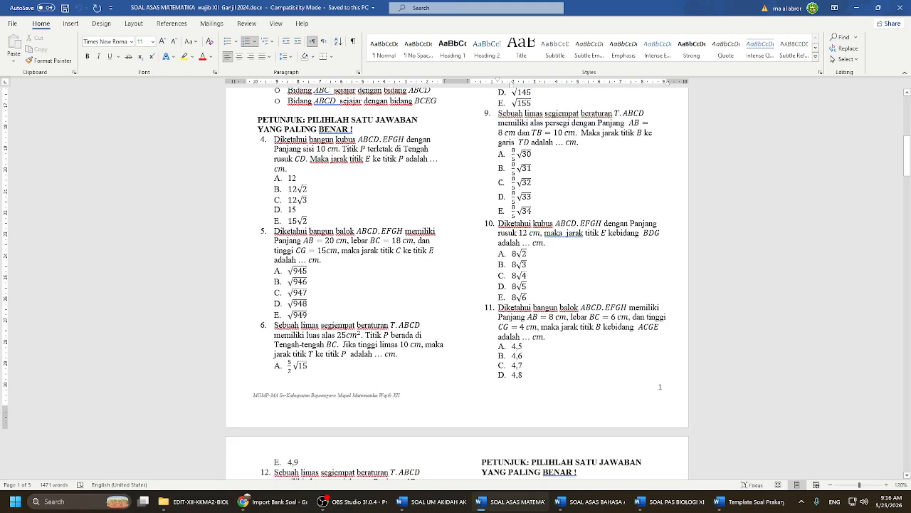
Step: Copy the equation 8√2 from option A of question 10 and paste it into question 2's SOAL cell in the Prakarya template
{"action": "left_click_drag", "start_coordinate": [531, 254], "coordinate": [511, 254]}
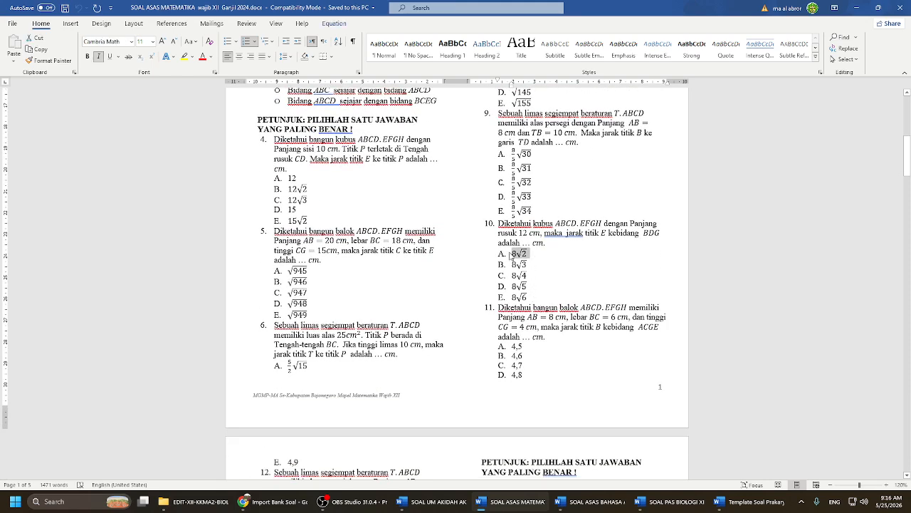
{"action": "key", "text": "ctrl+c"}
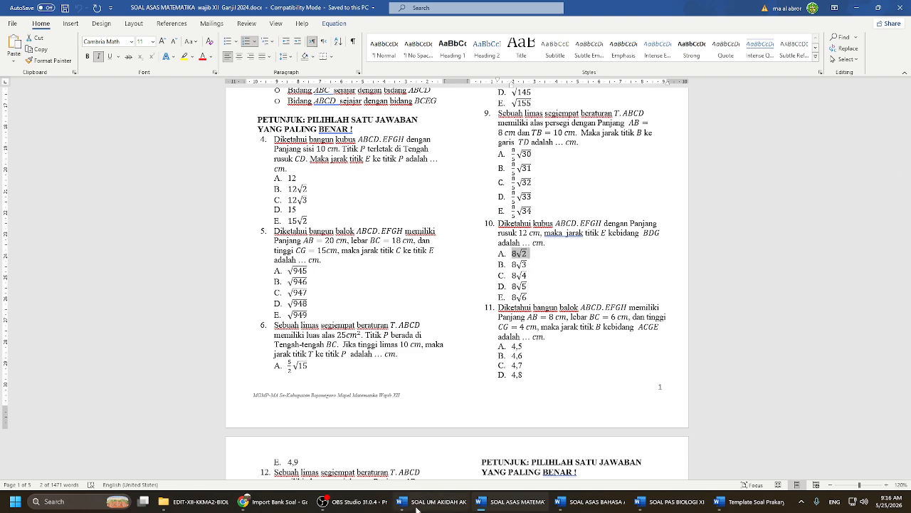
{"action": "left_click", "coordinate": [741, 503]}
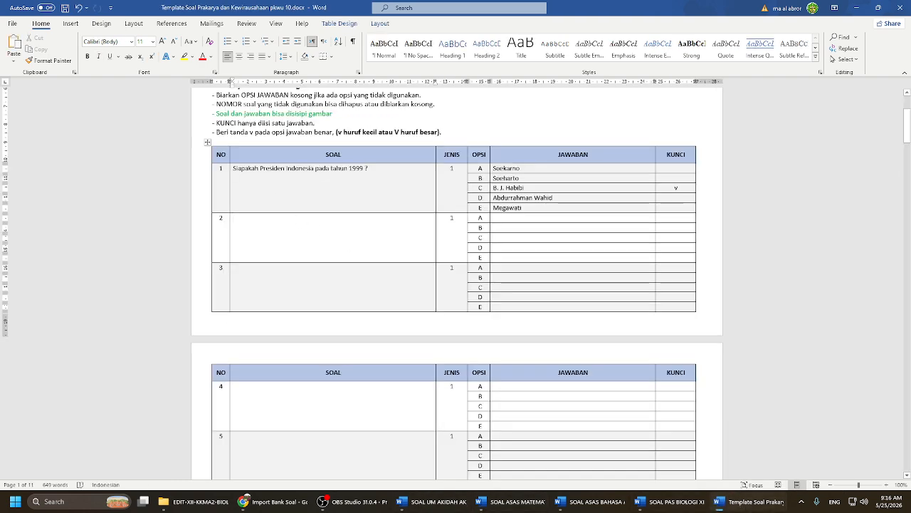
{"action": "left_click", "coordinate": [261, 229]}
{"action": "key", "text": "ctrl+v"}
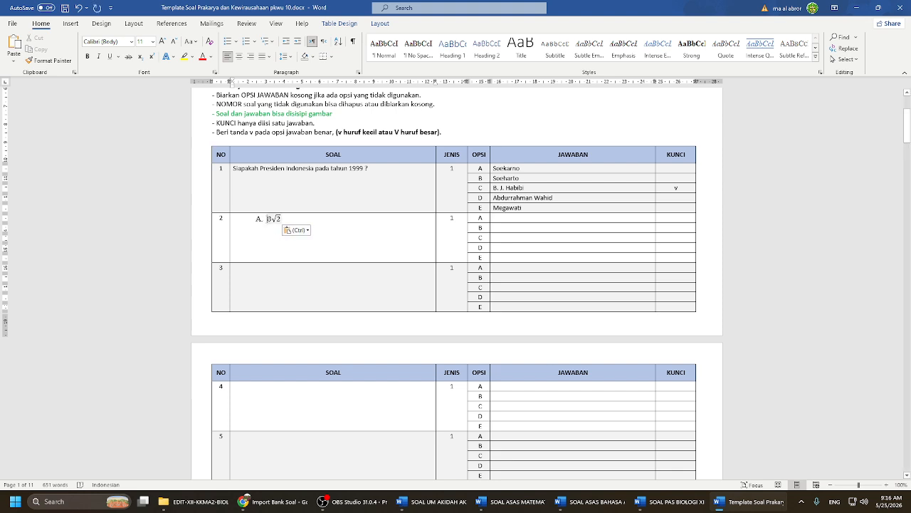
Step: Remove the list lettering before the pasted equation and left-align the equation in question 2's SOAL cell
{"action": "left_click", "coordinate": [268, 219]}
{"action": "left_click", "coordinate": [261, 239]}
{"action": "key", "text": "BackSpace"}
{"action": "key", "text": "BackSpace"}
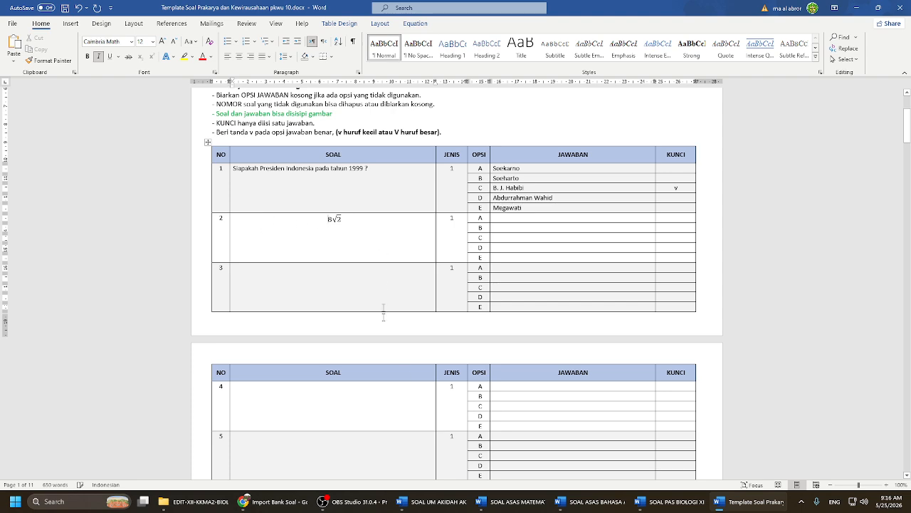
{"action": "key", "text": "Up"}
{"action": "key", "text": "ctrl+l"}
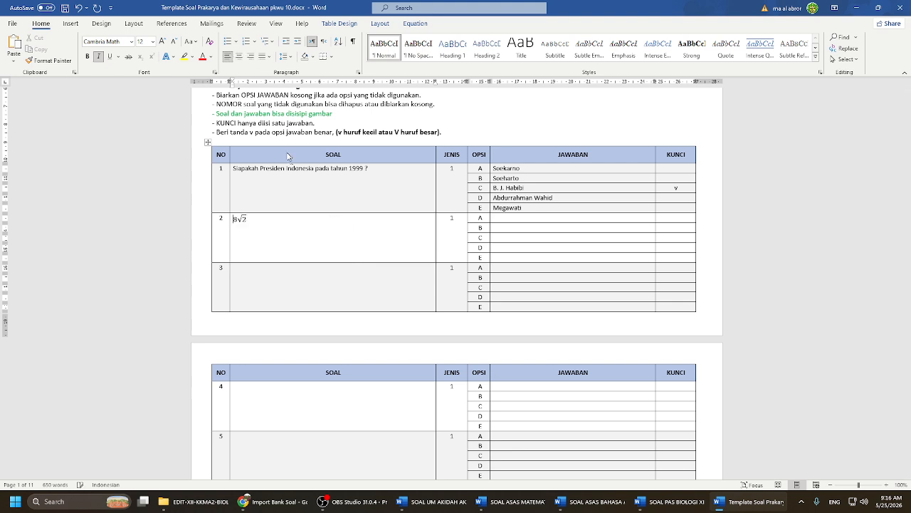
Step: Delete the pasted equation from question 2's SOAL cell
{"action": "key", "text": "Down"}
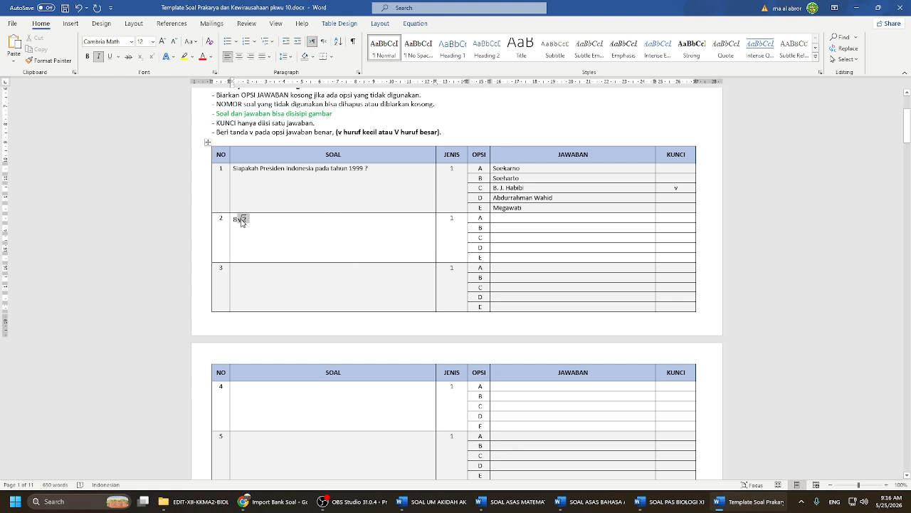
{"action": "left_click", "coordinate": [256, 220]}
{"action": "key", "text": "shift+Left"}
{"action": "key", "text": "shift+Left"}
{"action": "key", "text": "shift+Left"}
{"action": "key", "text": "Delete"}
Step: Switch back to the SOAL ASAS MATEMATIKA document and capture a screen snip of the option A expression of question 9
{"action": "mouse_move", "coordinate": [622, 502]}
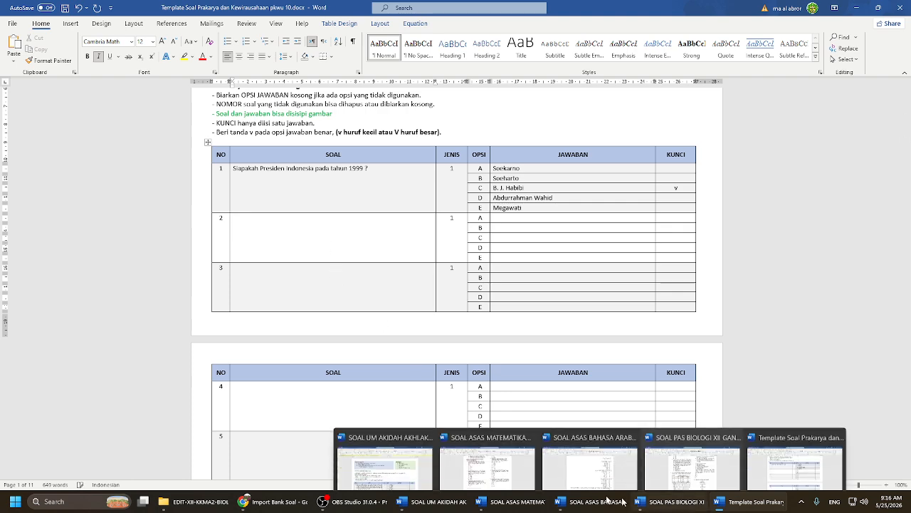
{"action": "left_click", "coordinate": [482, 501]}
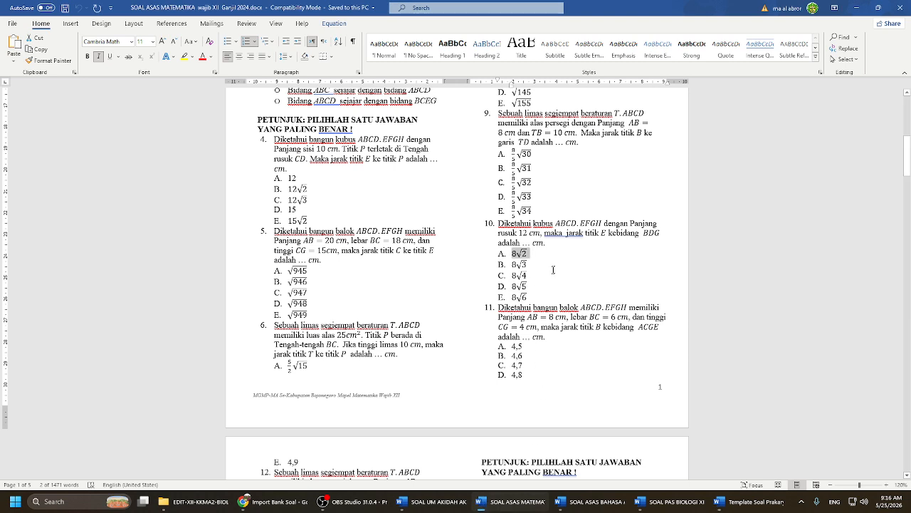
{"action": "left_click", "coordinate": [550, 284]}
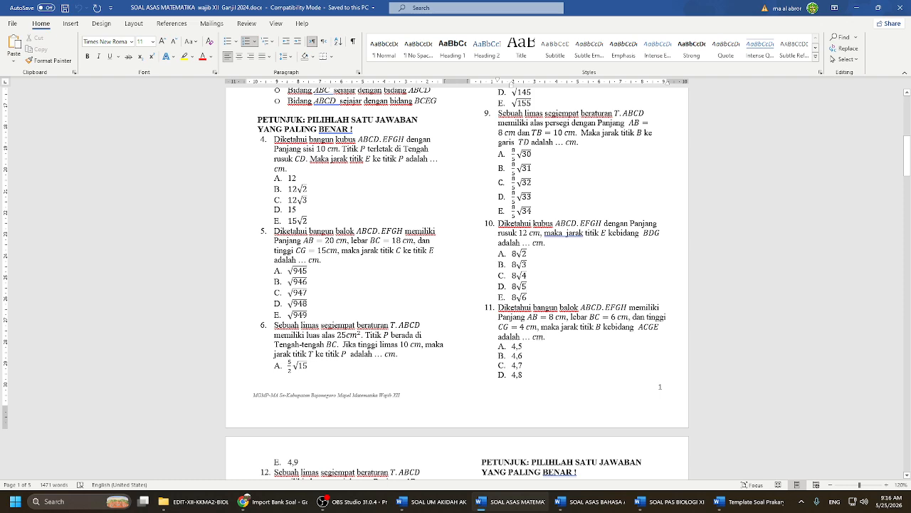
{"action": "key", "text": "super+shift+s"}
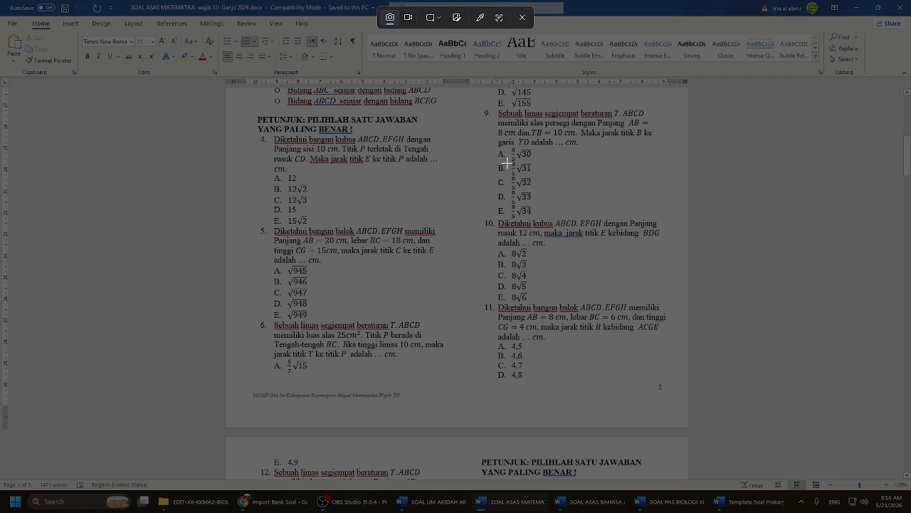
{"action": "left_click_drag", "start_coordinate": [509, 163], "coordinate": [539, 146]}
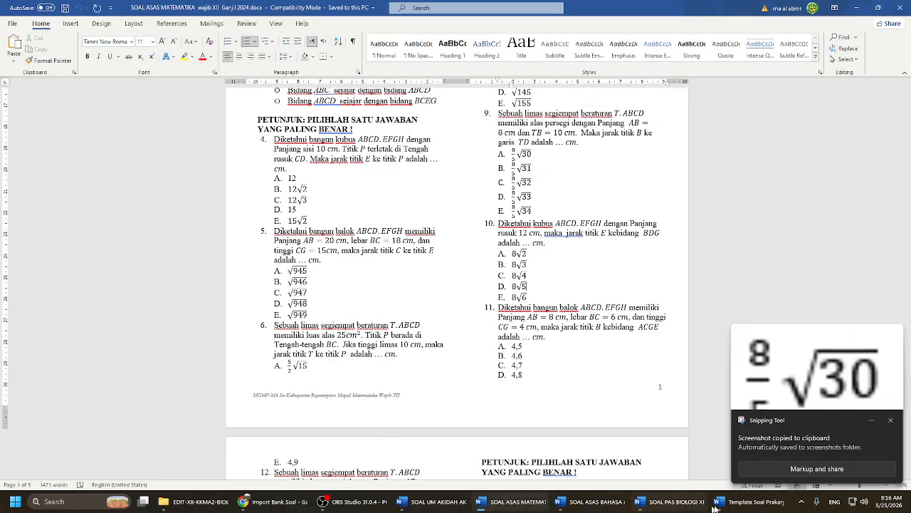
Step: Paste the snipped equation image into question 2's SOAL cell in the Prakarya template and delete it again
{"action": "left_click", "coordinate": [755, 501]}
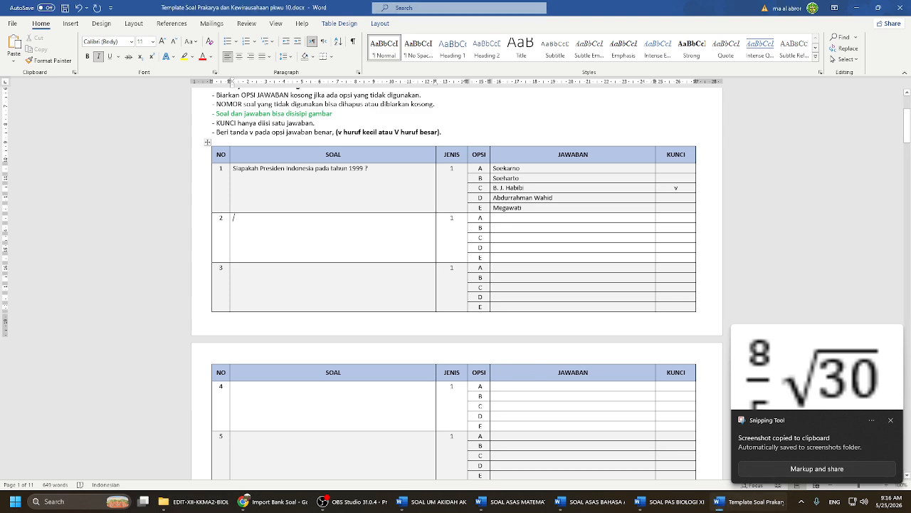
{"action": "key", "text": "ctrl+v"}
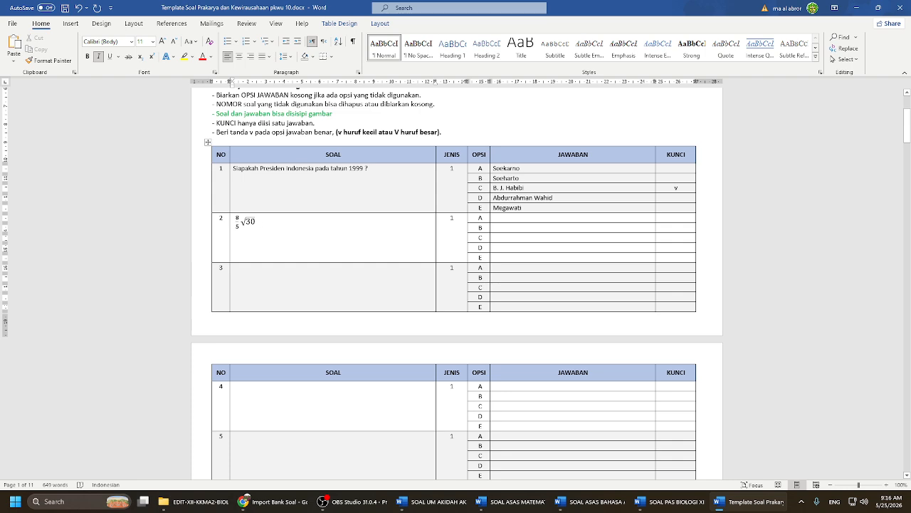
{"action": "left_click", "coordinate": [253, 223]}
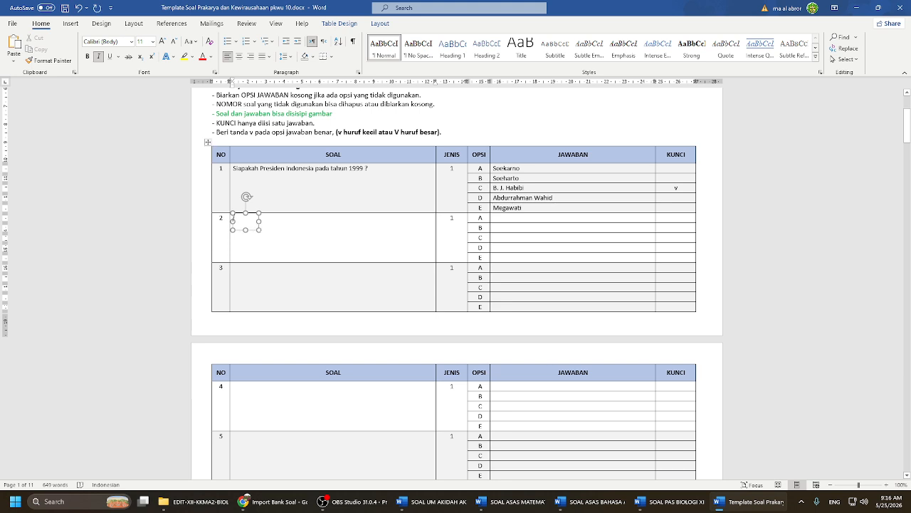
{"action": "key", "text": "Delete"}
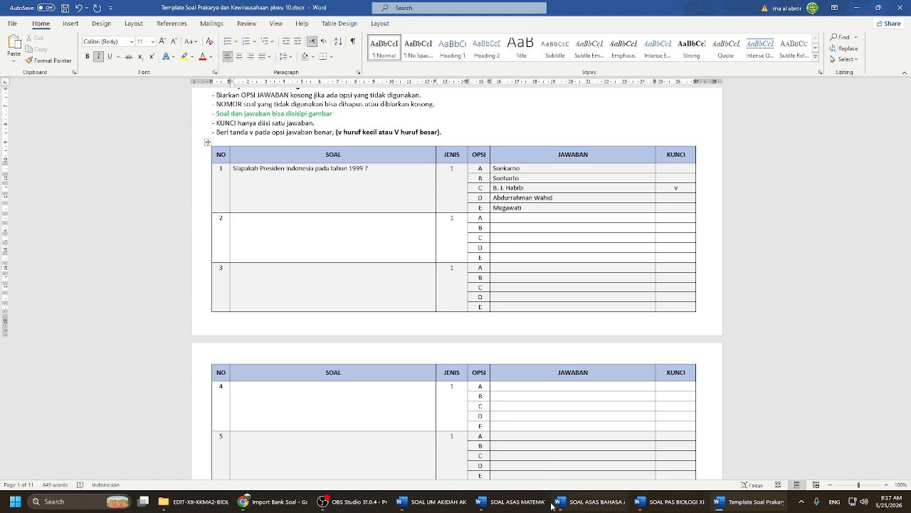
Step: Copy the text of question 2 from the SOAL ASAS BAHASA ARAB document and paste it into question 2's SOAL cell in the Prakarya template
{"action": "mouse_move", "coordinate": [554, 505]}
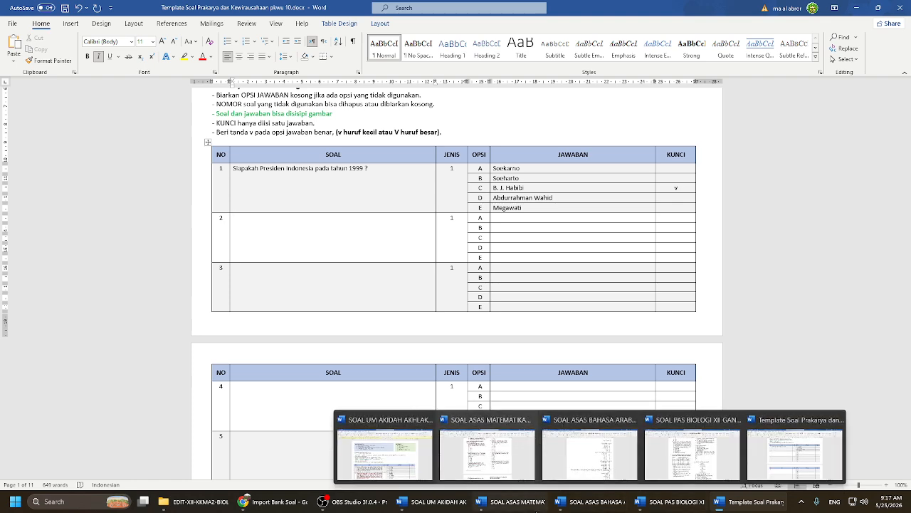
{"action": "left_click", "coordinate": [591, 502]}
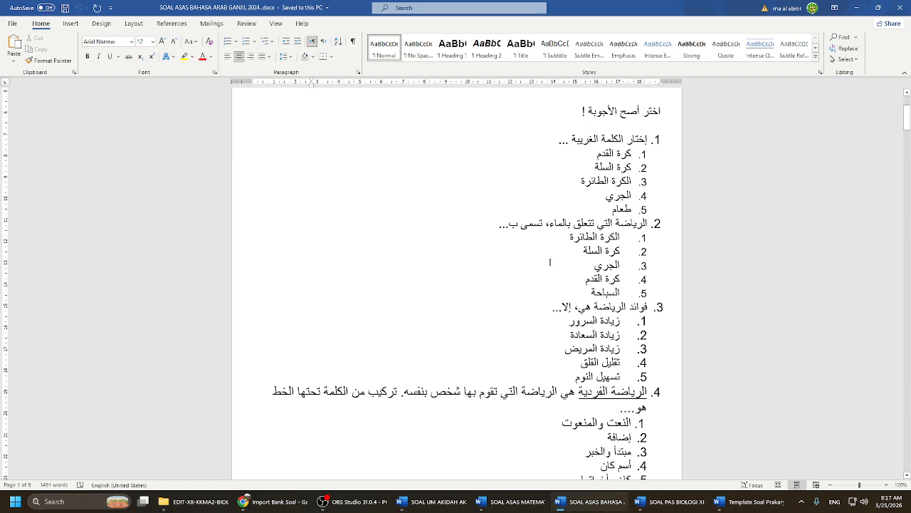
{"action": "left_click_drag", "start_coordinate": [497, 223], "coordinate": [646, 223]}
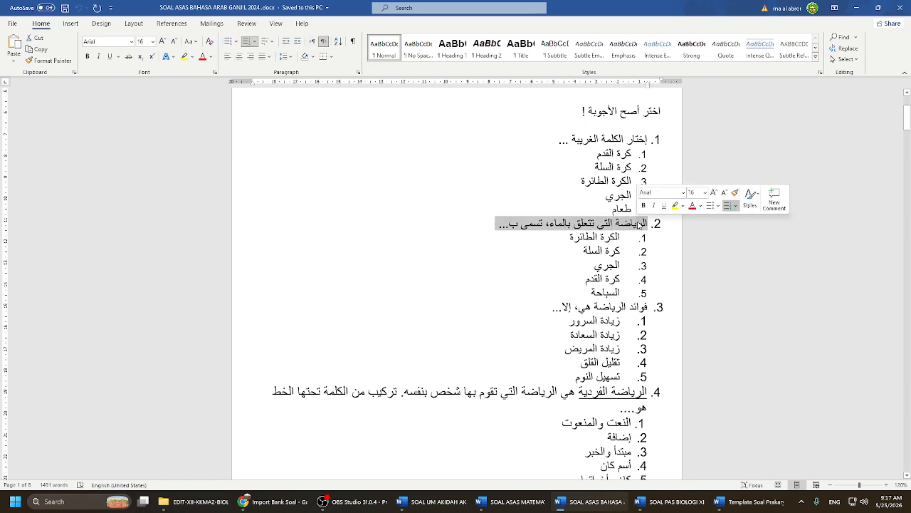
{"action": "key", "text": "ctrl+d"}
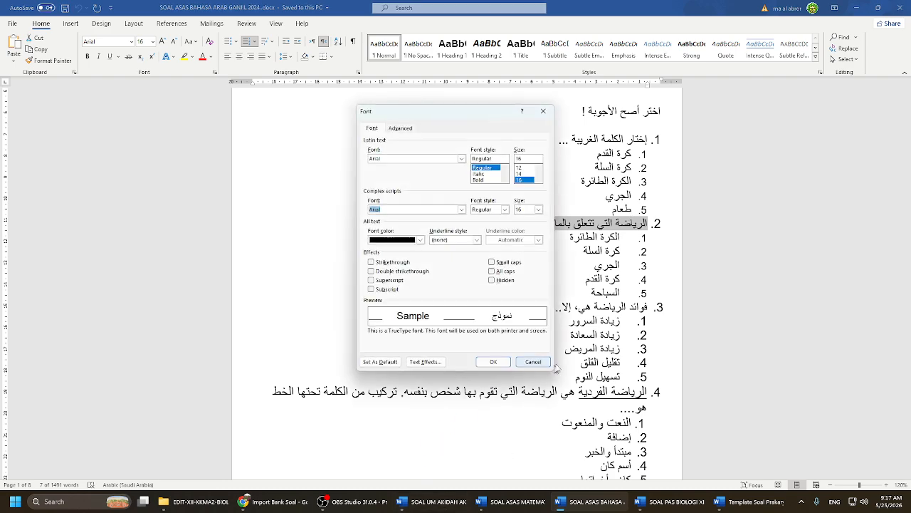
{"action": "left_click", "coordinate": [533, 361]}
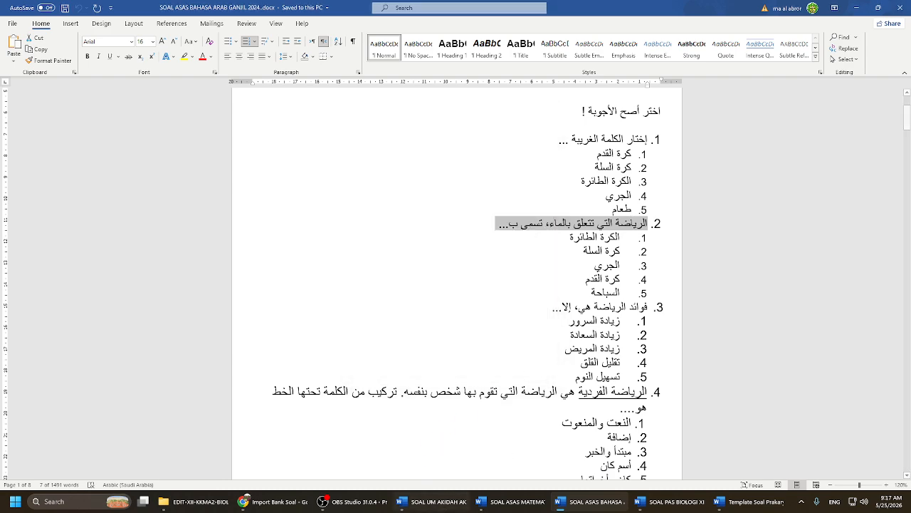
{"action": "left_click", "coordinate": [751, 502]}
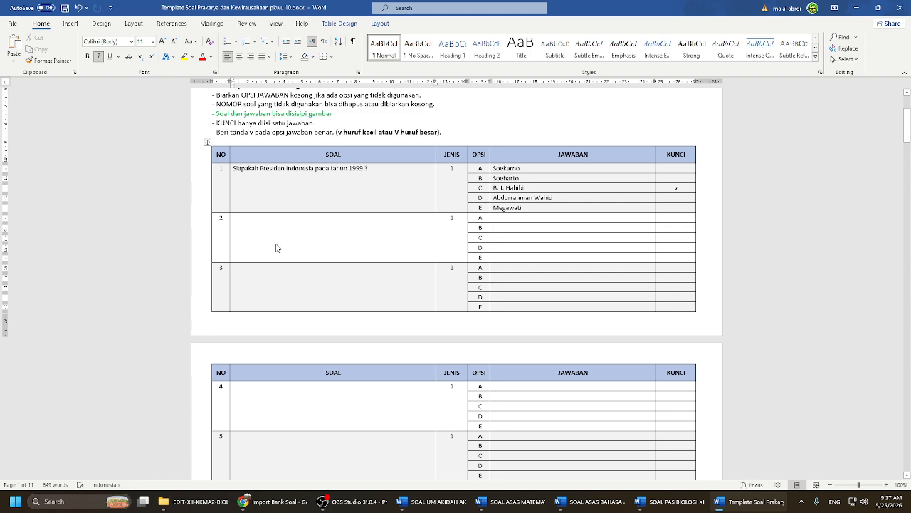
{"action": "key", "text": "ctrl+v"}
{"action": "left_click", "coordinate": [344, 219]}
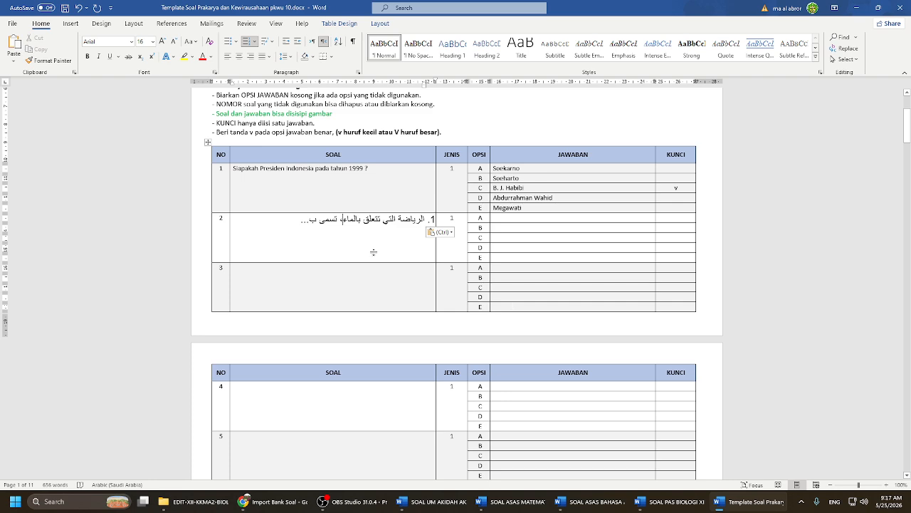
{"action": "scroll", "coordinate": [456, 284], "scroll_direction": "down", "scroll_amount": 1}
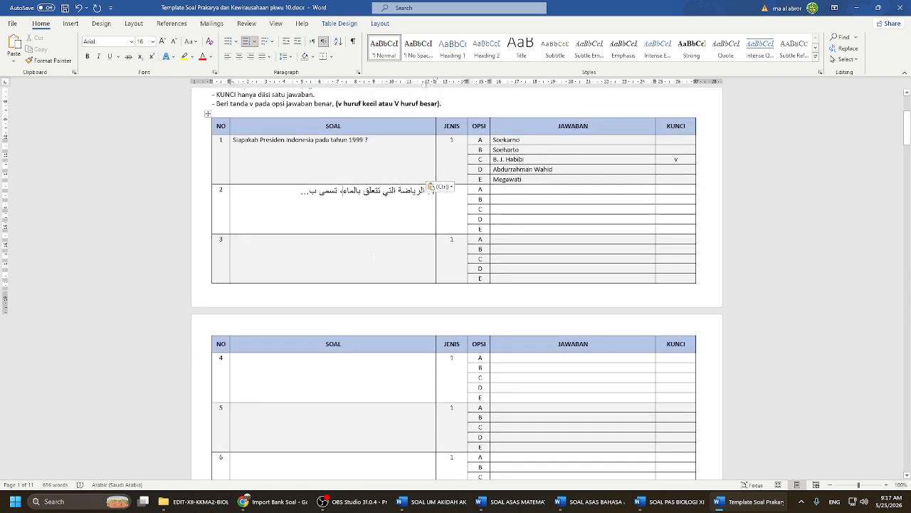
{"action": "scroll", "coordinate": [456, 285], "scroll_direction": "up", "scroll_amount": 1}
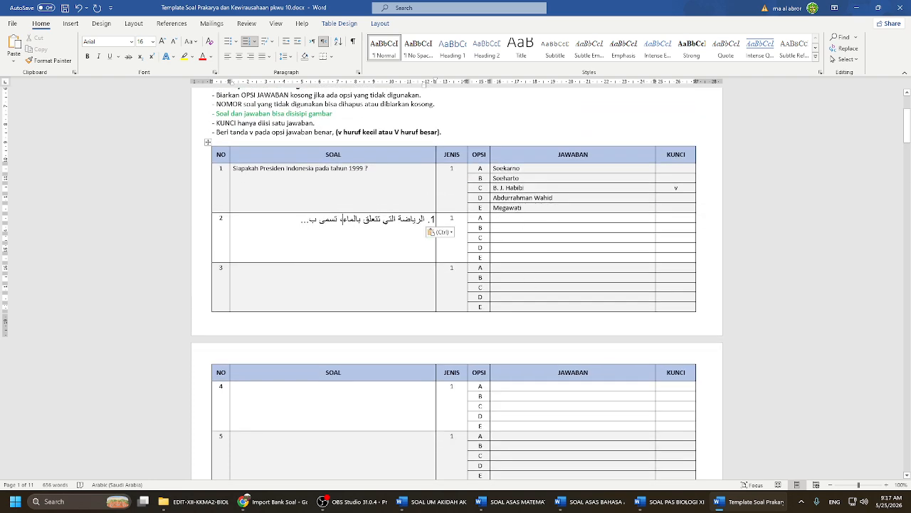
Step: Copy question 7's options A–E from the SOAL PAS BIOLOGI document and paste them into question 2's five JAWABAN cells in the Prakarya template
{"action": "left_click", "coordinate": [669, 501]}
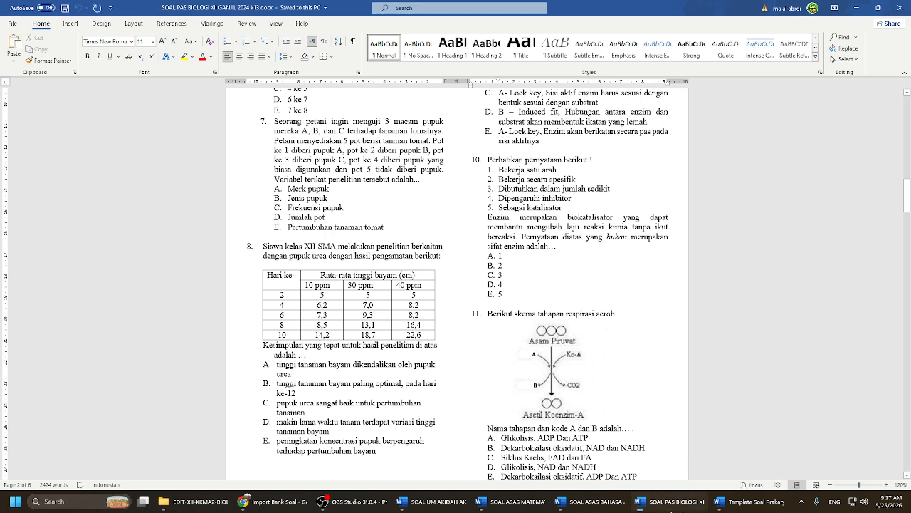
{"action": "left_click", "coordinate": [287, 189]}
{"action": "left_click_drag", "start_coordinate": [385, 227], "coordinate": [294, 199]}
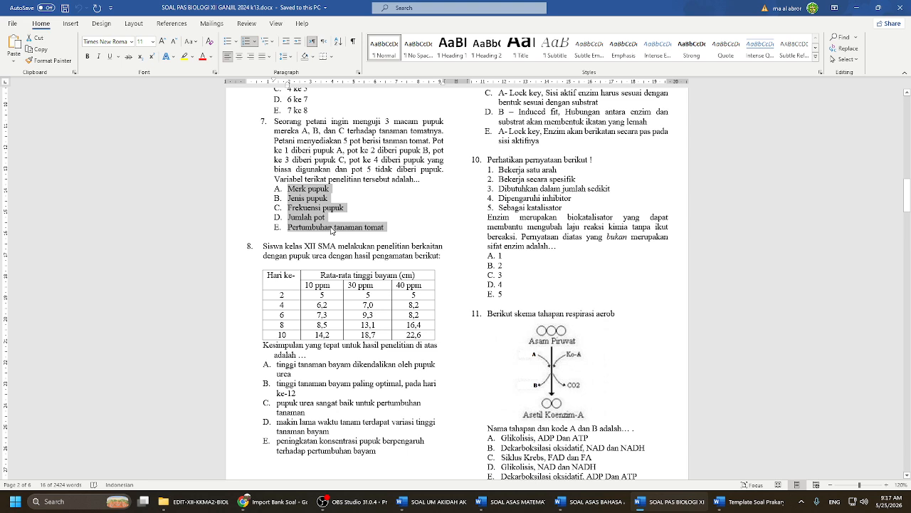
{"action": "right_click", "coordinate": [293, 199]}
{"action": "left_click", "coordinate": [317, 215]}
{"action": "left_click", "coordinate": [740, 501]}
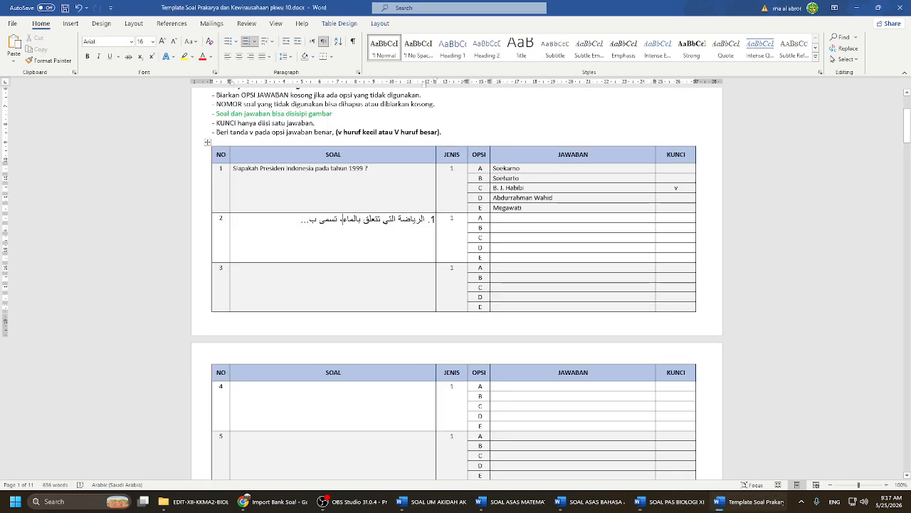
{"action": "left_click_drag", "start_coordinate": [502, 218], "coordinate": [508, 258]}
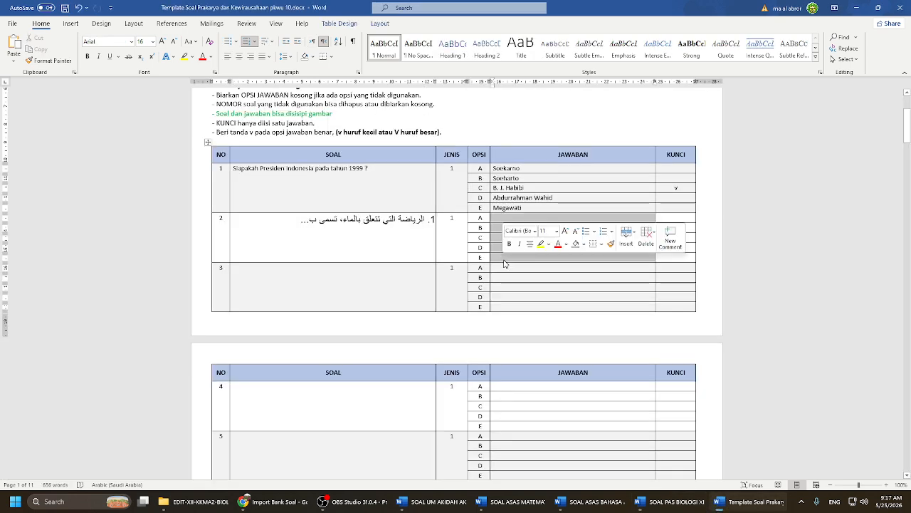
{"action": "key", "text": "ctrl+v"}
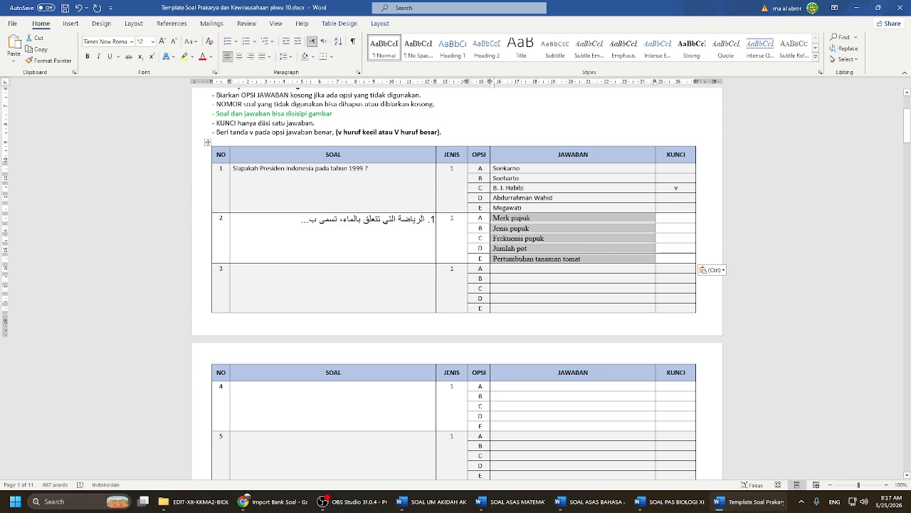
Step: Mark option B, Jenis pupuk, as question 2's correct answer with a V in the KUNCI column
{"action": "left_click", "coordinate": [676, 228]}
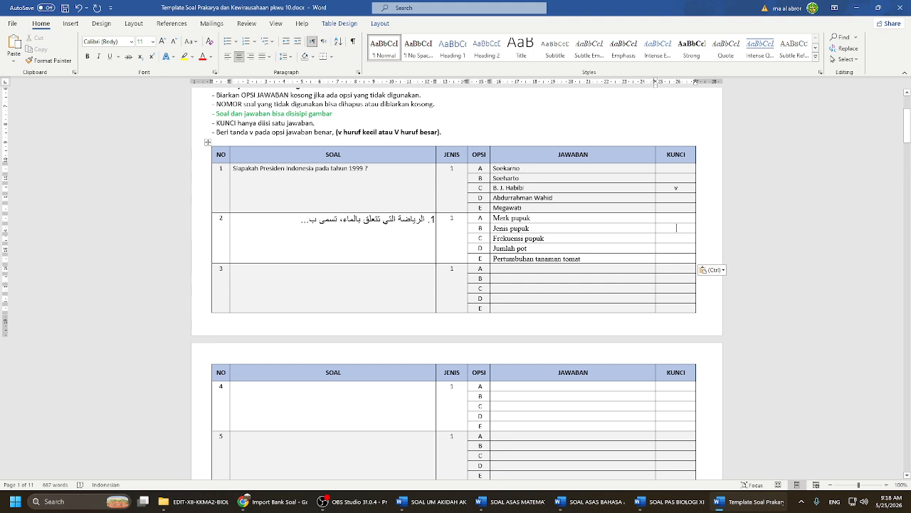
{"action": "type", "text": "v"}
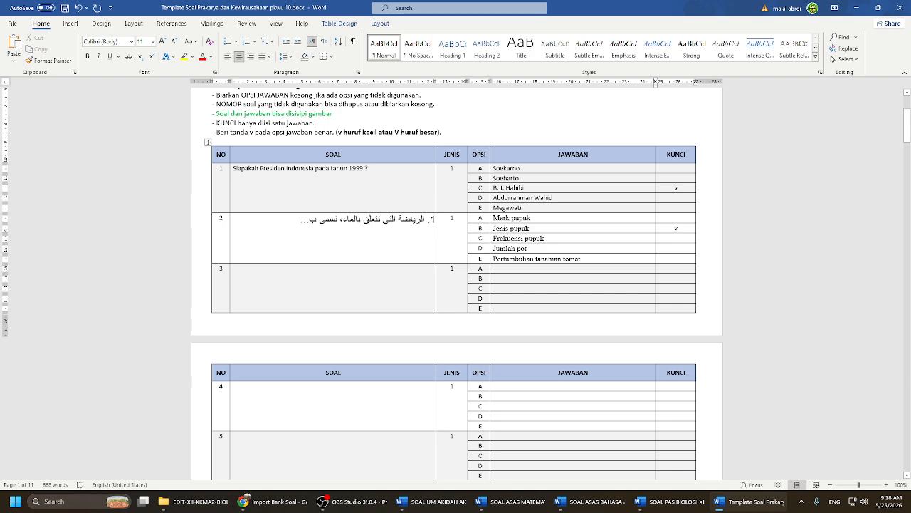
{"action": "left_click", "coordinate": [676, 238]}
{"action": "scroll", "coordinate": [452, 264], "scroll_direction": "down", "scroll_amount": 1}
{"action": "scroll", "coordinate": [453, 264], "scroll_direction": "up", "scroll_amount": 1}
{"action": "scroll", "coordinate": [364, 269], "scroll_direction": "up", "scroll_amount": 1}
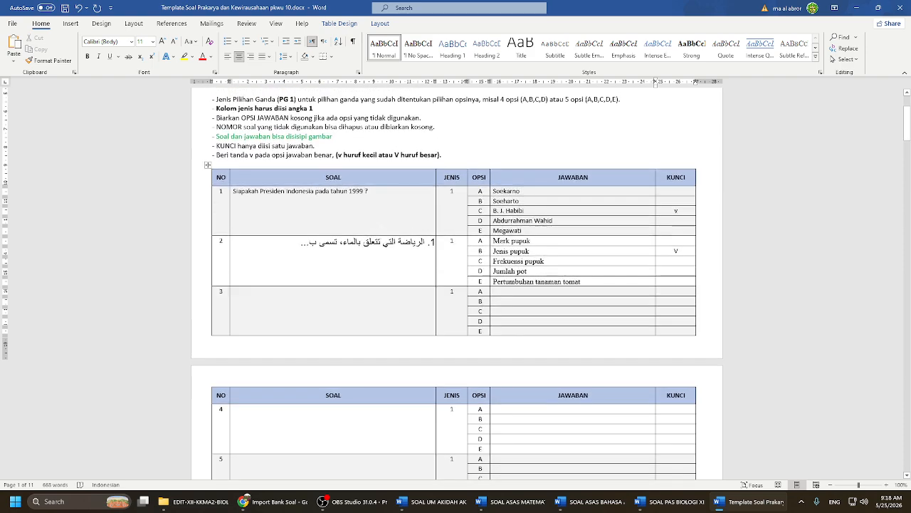
{"action": "scroll", "coordinate": [364, 269], "scroll_direction": "down", "scroll_amount": 2}
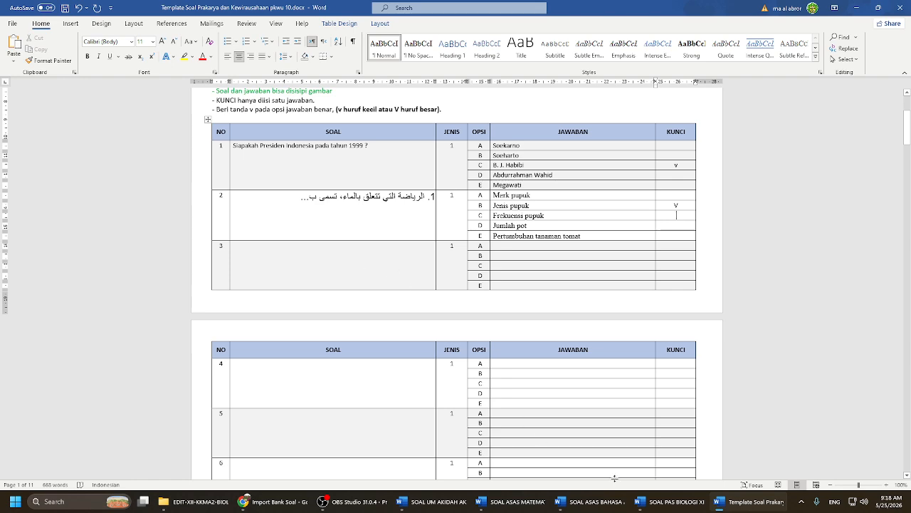
Step: Copy the aerobic respiration diagram from question 11 of the SOAL PAS BIOLOGI document and paste it into question 3's SOAL cell in the Prakarya template
{"action": "left_click", "coordinate": [545, 498]}
{"action": "scroll", "coordinate": [456, 284], "scroll_direction": "down", "scroll_amount": 2}
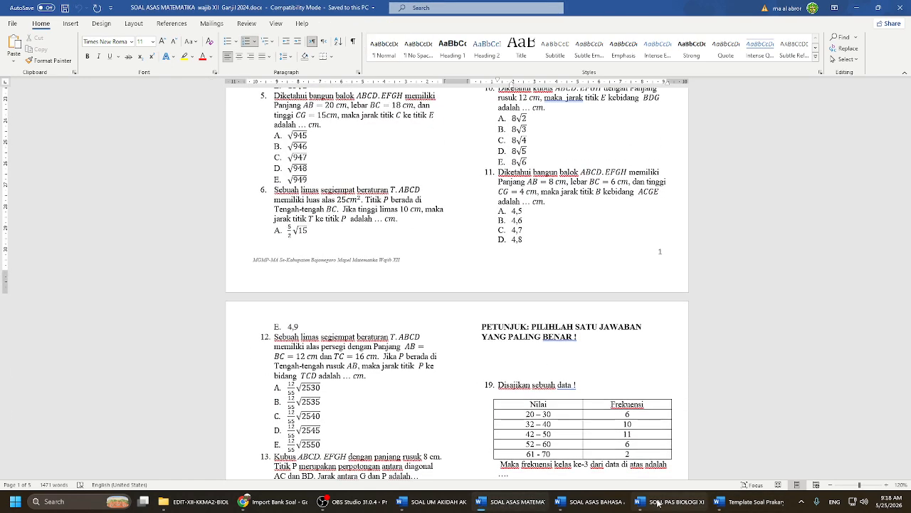
{"action": "left_click", "coordinate": [669, 502]}
{"action": "scroll", "coordinate": [574, 278], "scroll_direction": "down", "scroll_amount": 5}
{"action": "left_click", "coordinate": [574, 277]}
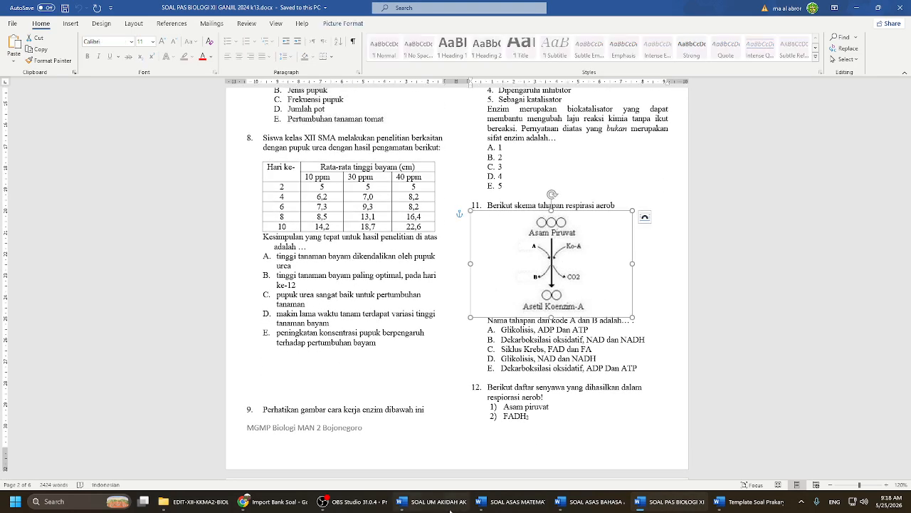
{"action": "left_click", "coordinate": [741, 502]}
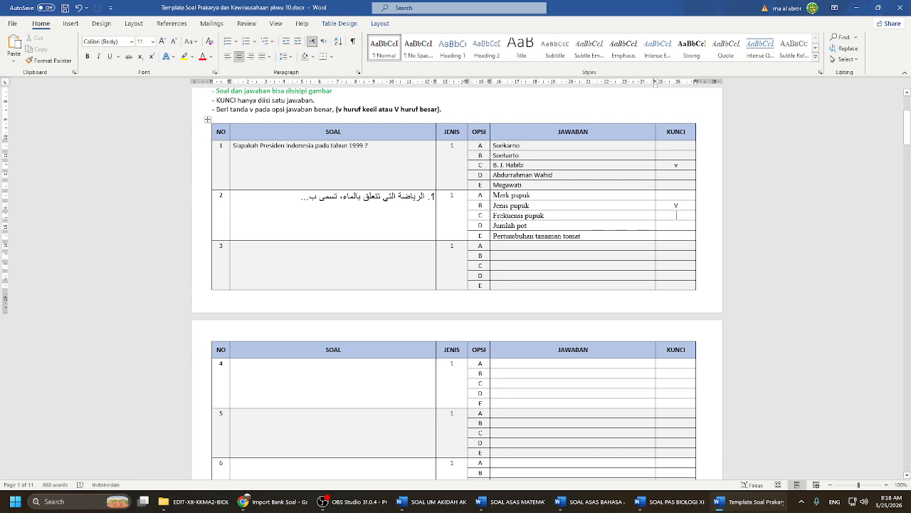
{"action": "left_click", "coordinate": [270, 230]}
{"action": "key", "text": "ctrl+v"}
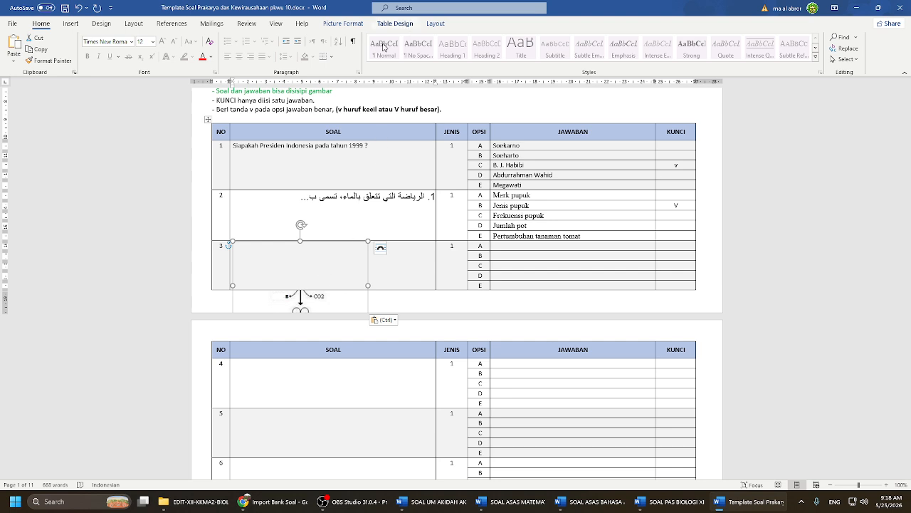
Step: Set the text wrapping of question 3's pasted diagram to In Line with Text
{"action": "left_click", "coordinate": [346, 24]}
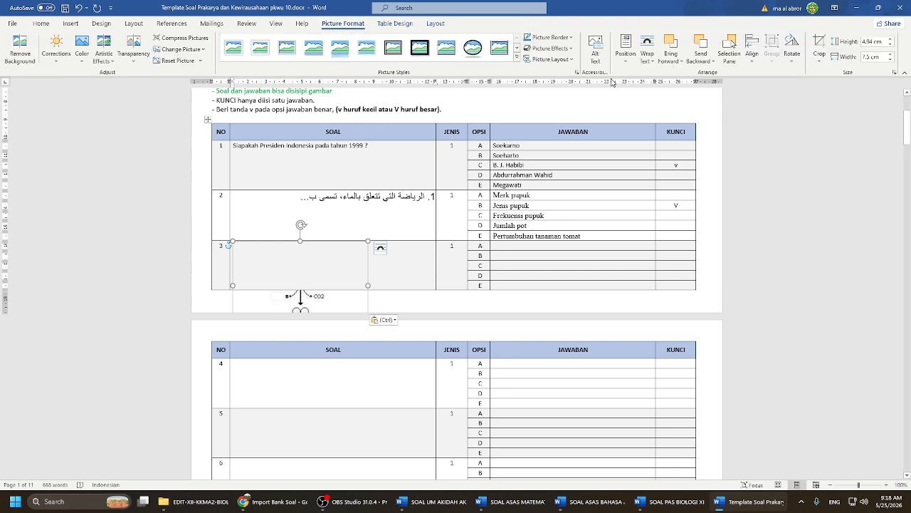
{"action": "left_click", "coordinate": [646, 57]}
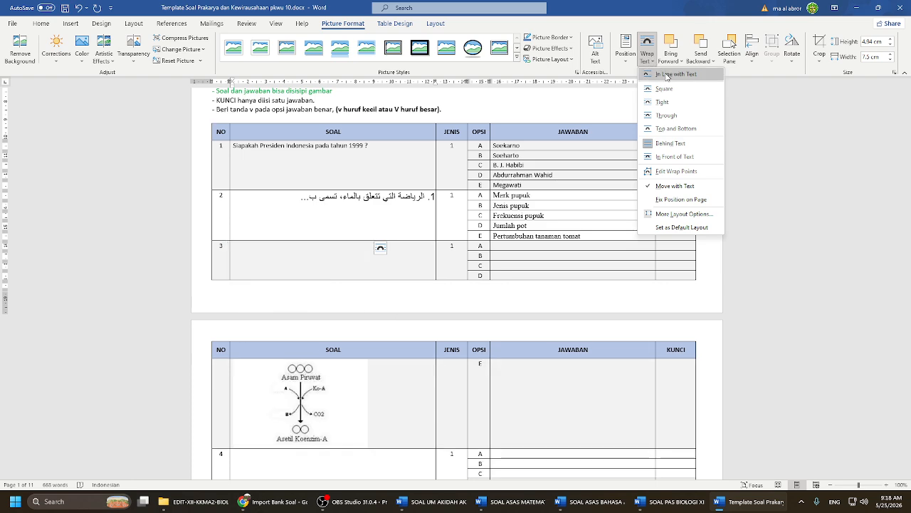
{"action": "left_click", "coordinate": [667, 77]}
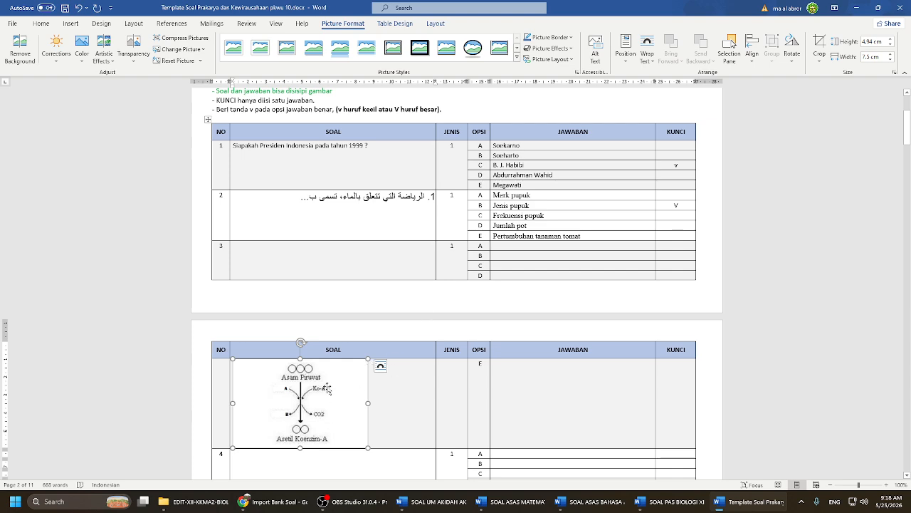
{"action": "left_click", "coordinate": [395, 385]}
Step: Look through the template's remaining question rows, down to about question 23
{"action": "scroll", "coordinate": [395, 378], "scroll_direction": "up", "scroll_amount": 1}
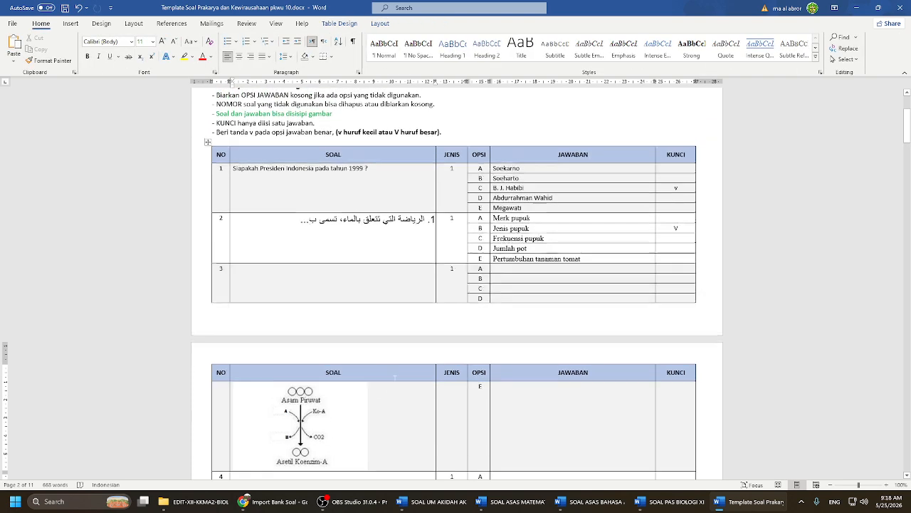
{"action": "scroll", "coordinate": [394, 377], "scroll_direction": "down", "scroll_amount": 1}
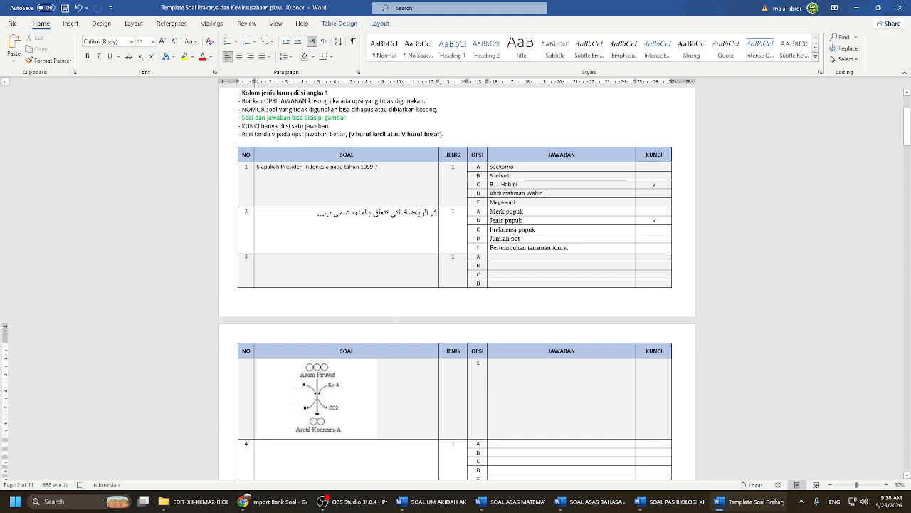
{"action": "scroll", "coordinate": [390, 321], "scroll_direction": "down", "scroll_amount": 20}
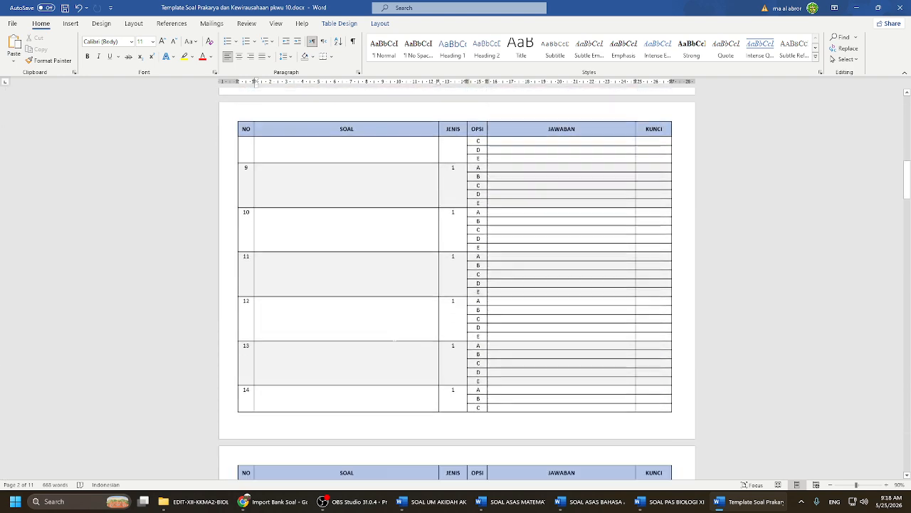
{"action": "scroll", "coordinate": [457, 283], "scroll_direction": "down", "scroll_amount": 5}
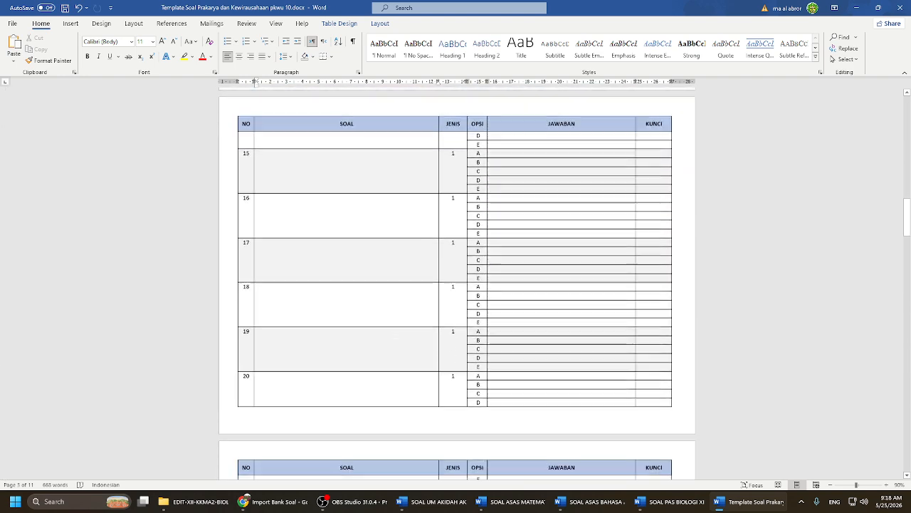
{"action": "scroll", "coordinate": [392, 335], "scroll_direction": "down", "scroll_amount": 5}
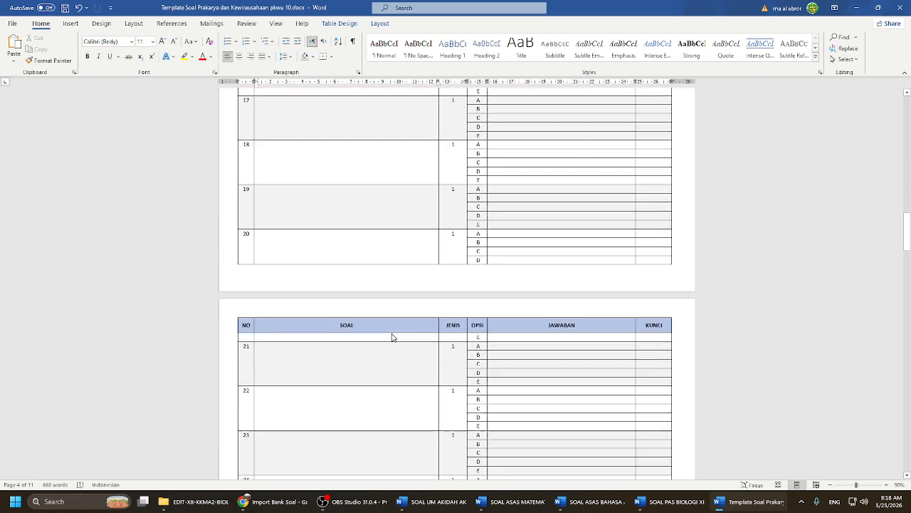
{"action": "scroll", "coordinate": [391, 327], "scroll_direction": "up", "scroll_amount": 4}
{"action": "scroll", "coordinate": [391, 327], "scroll_direction": "down", "scroll_amount": 3}
{"action": "scroll", "coordinate": [391, 326], "scroll_direction": "up", "scroll_amount": 9}
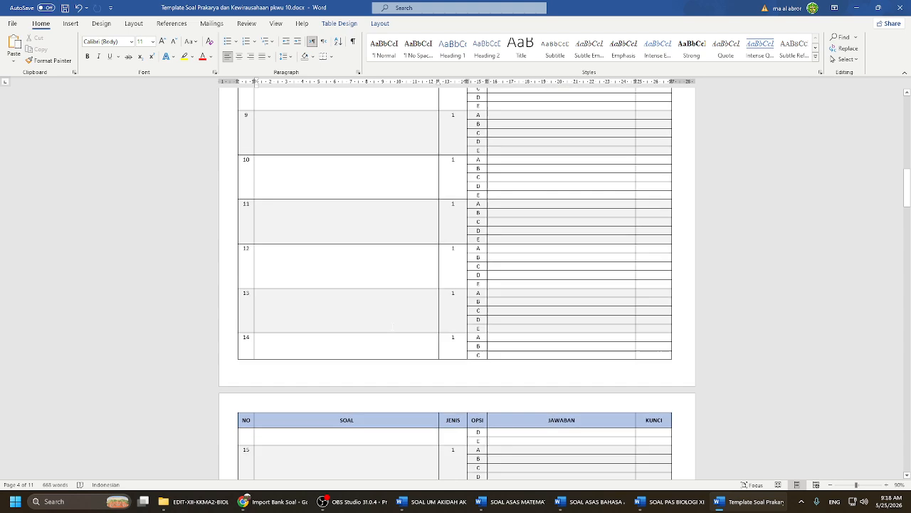
Step: Switch to the Import Bank Soal page in Chrome, select Template Soal Prakarya dan Kewirausahaan pkwu 10.docx for upload and review its question preview
{"action": "scroll", "coordinate": [392, 329], "scroll_direction": "up", "scroll_amount": 8}
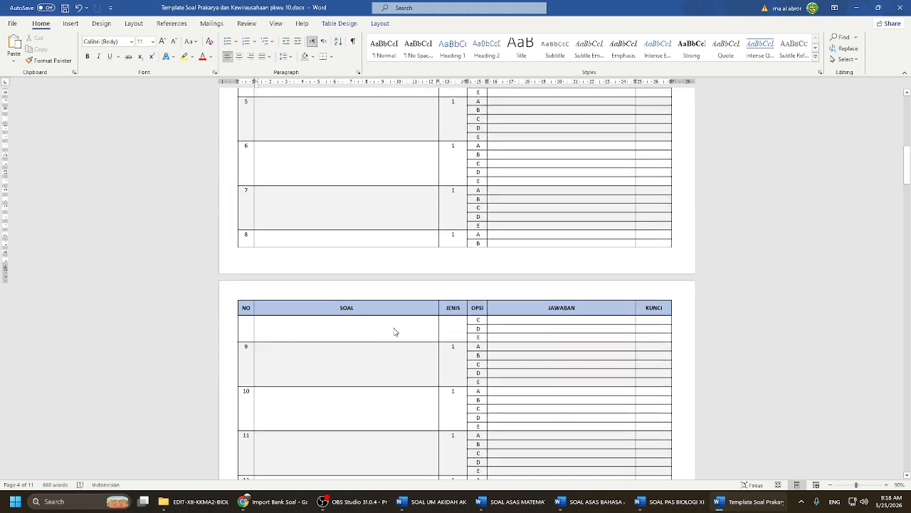
{"action": "scroll", "coordinate": [391, 331], "scroll_direction": "up", "scroll_amount": 14}
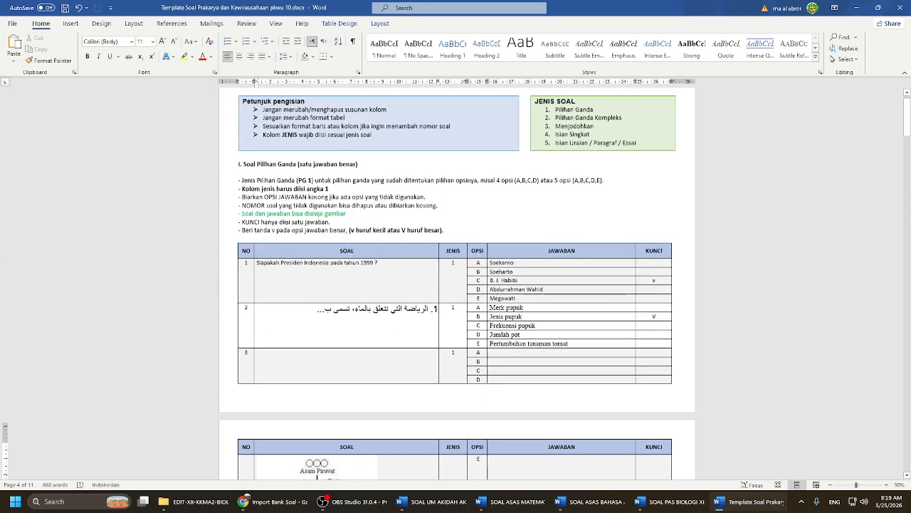
{"action": "scroll", "coordinate": [368, 357], "scroll_direction": "down", "scroll_amount": 3}
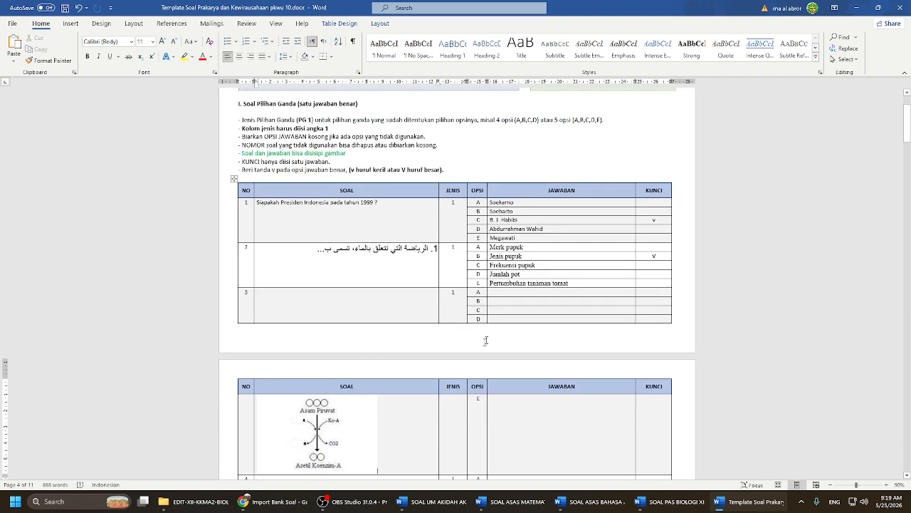
{"action": "left_click", "coordinate": [288, 502]}
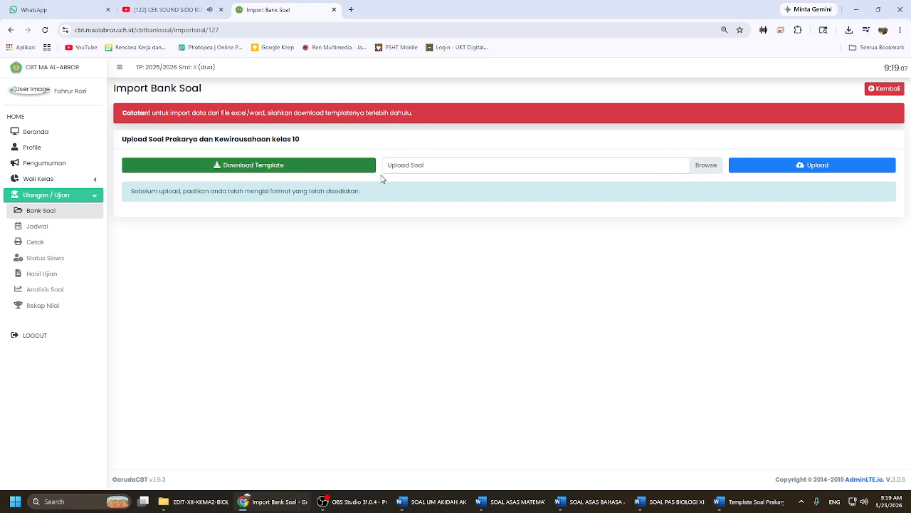
{"action": "left_click", "coordinate": [699, 171]}
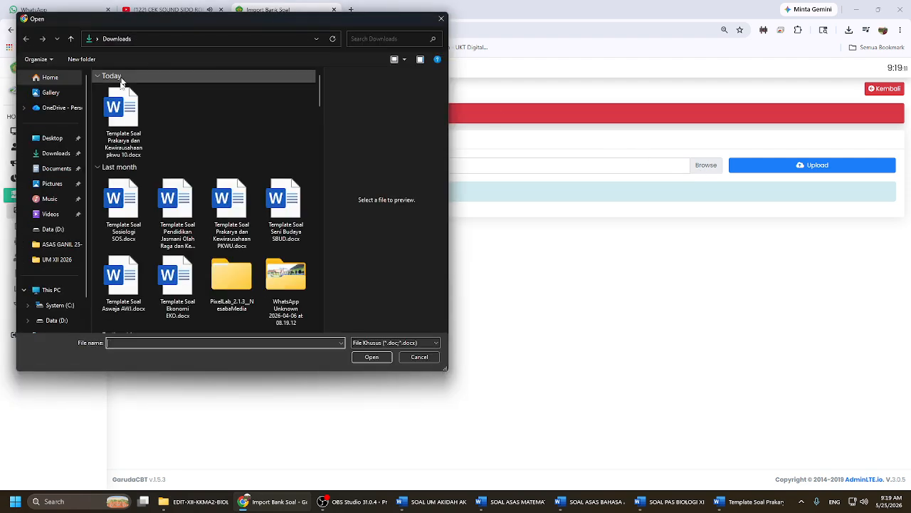
{"action": "double_click", "coordinate": [121, 126]}
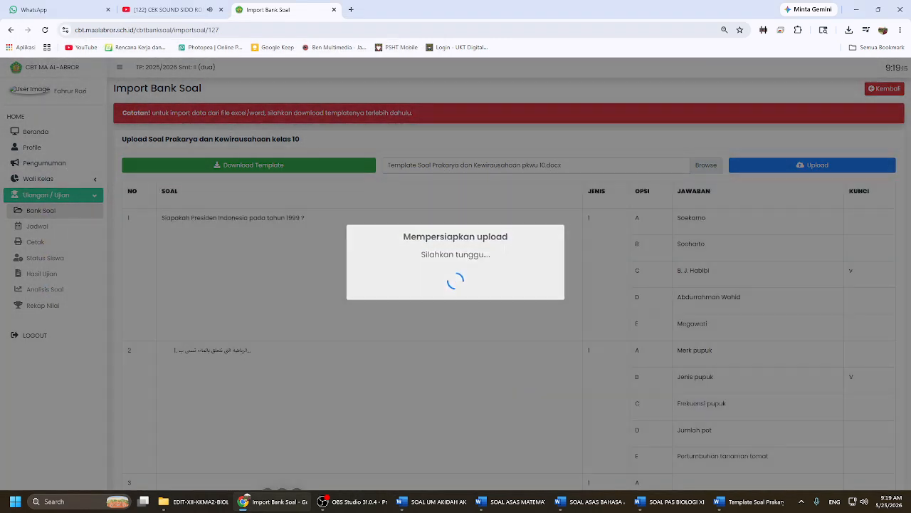
{"action": "scroll", "coordinate": [366, 278], "scroll_direction": "down", "scroll_amount": 3}
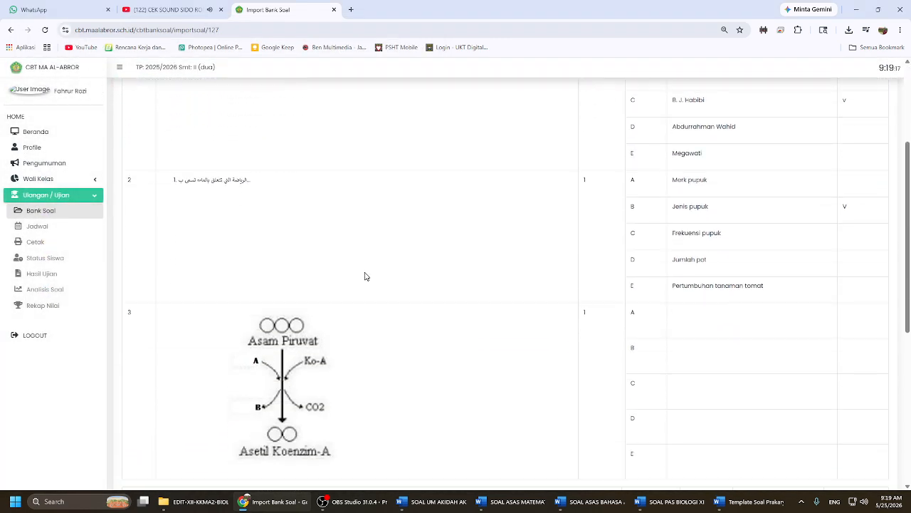
{"action": "scroll", "coordinate": [365, 277], "scroll_direction": "down", "scroll_amount": 5}
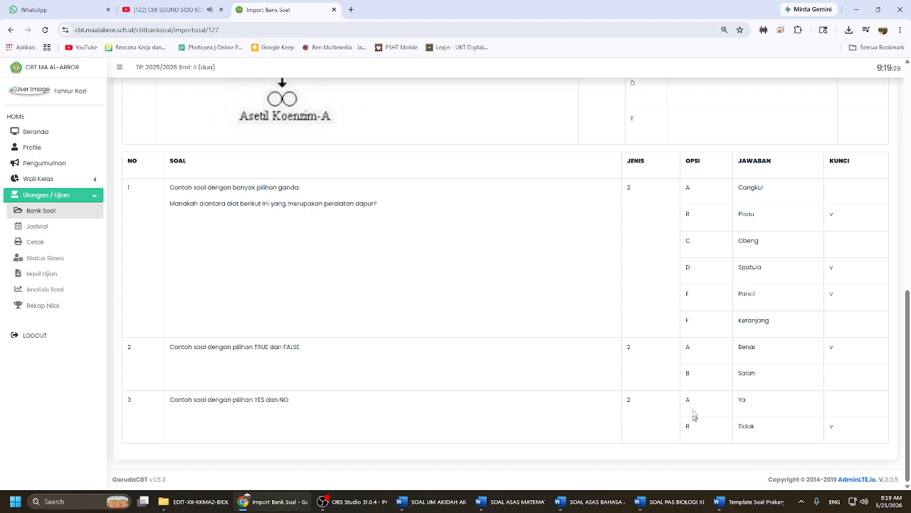
{"action": "scroll", "coordinate": [476, 306], "scroll_direction": "up", "scroll_amount": 3}
Step: Switch to the Prakarya template in Word and delete the option F (Keranjang) row from question 1 of the Soal Pilihan Ganda Kompleks table
{"action": "left_click", "coordinate": [755, 501]}
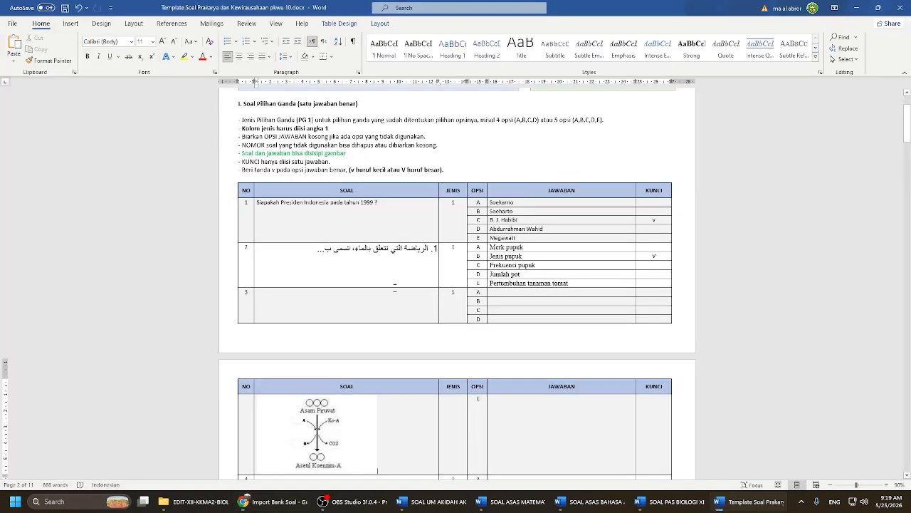
{"action": "scroll", "coordinate": [385, 280], "scroll_direction": "down", "scroll_amount": 15}
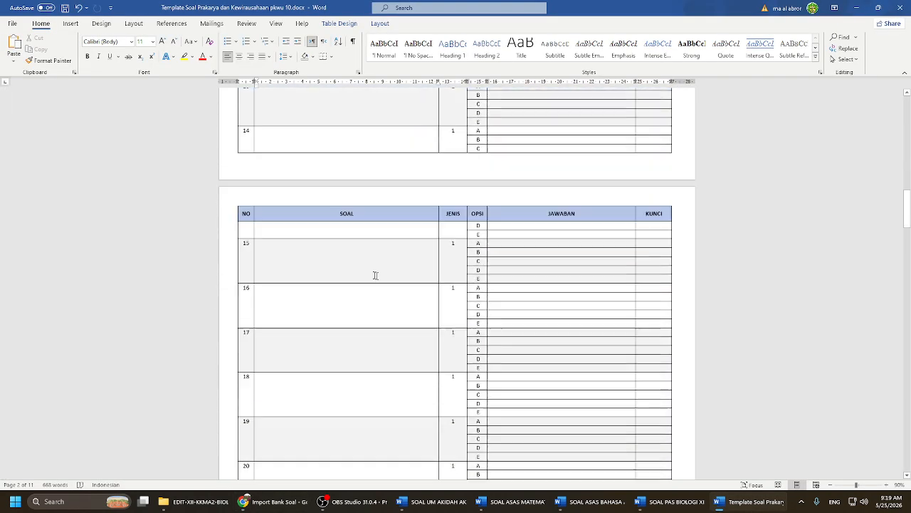
{"action": "scroll", "coordinate": [375, 276], "scroll_direction": "down", "scroll_amount": 20}
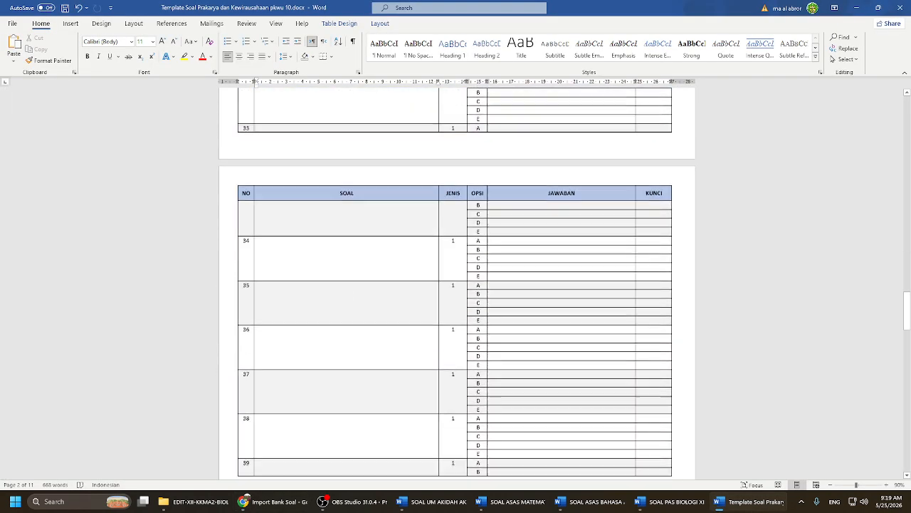
{"action": "scroll", "coordinate": [351, 276], "scroll_direction": "down", "scroll_amount": 20}
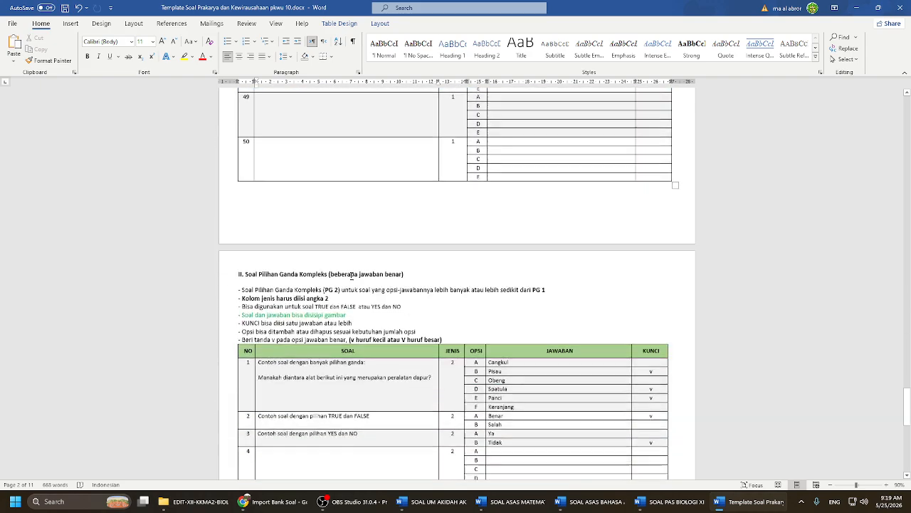
{"action": "scroll", "coordinate": [355, 275], "scroll_direction": "down", "scroll_amount": 6}
{"action": "scroll", "coordinate": [428, 264], "scroll_direction": "up", "scroll_amount": 2}
{"action": "scroll", "coordinate": [484, 264], "scroll_direction": "up", "scroll_amount": 4}
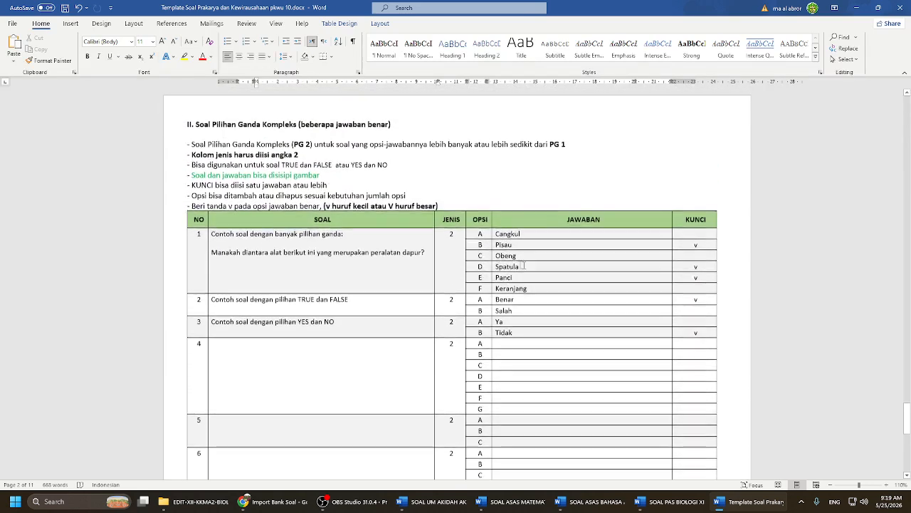
{"action": "left_click_drag", "start_coordinate": [483, 289], "coordinate": [515, 289]}
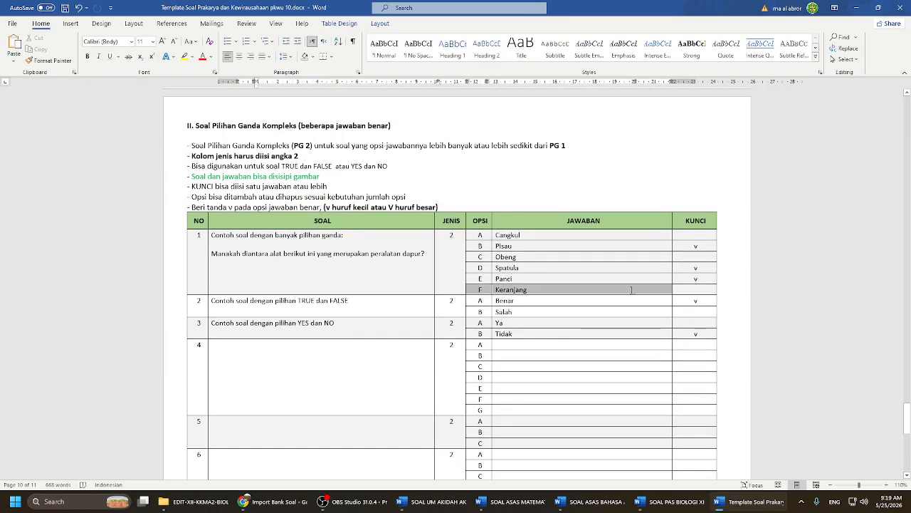
{"action": "left_click_drag", "start_coordinate": [631, 290], "coordinate": [704, 290]}
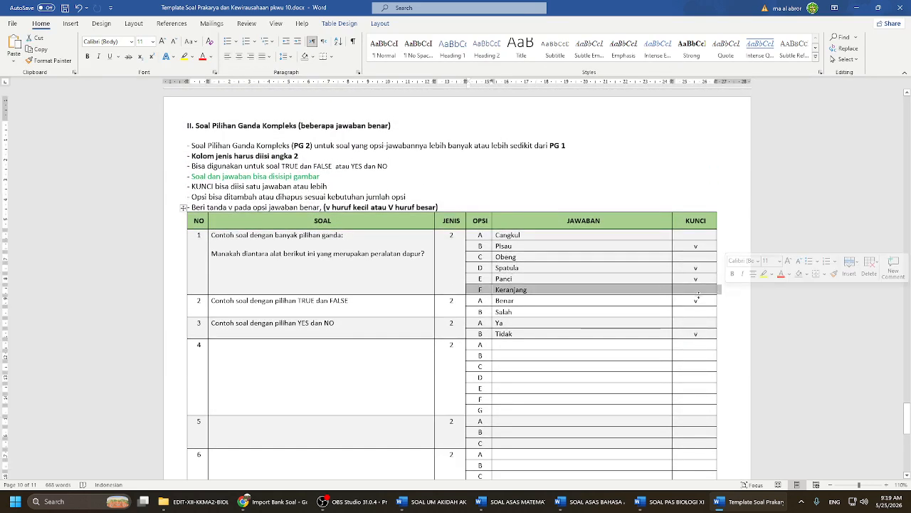
{"action": "key", "text": "BackSpace"}
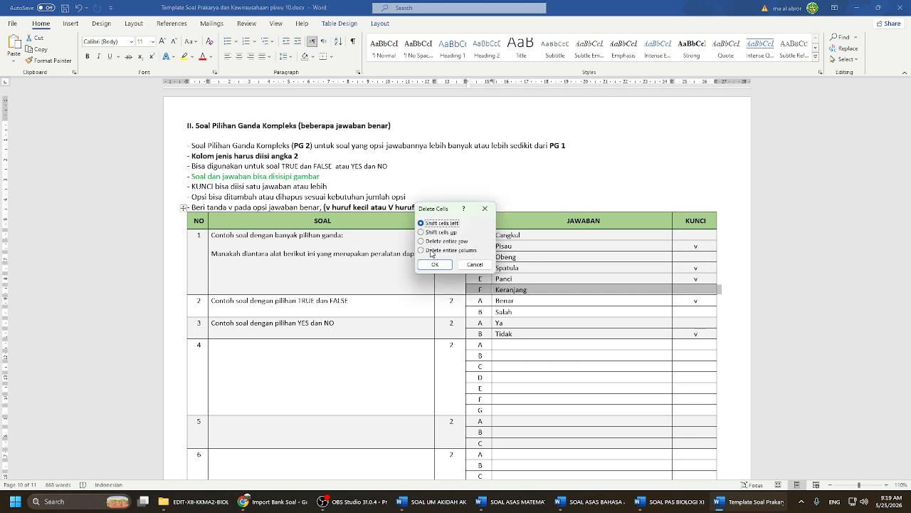
{"action": "left_click", "coordinate": [430, 251]}
{"action": "left_click", "coordinate": [435, 264]}
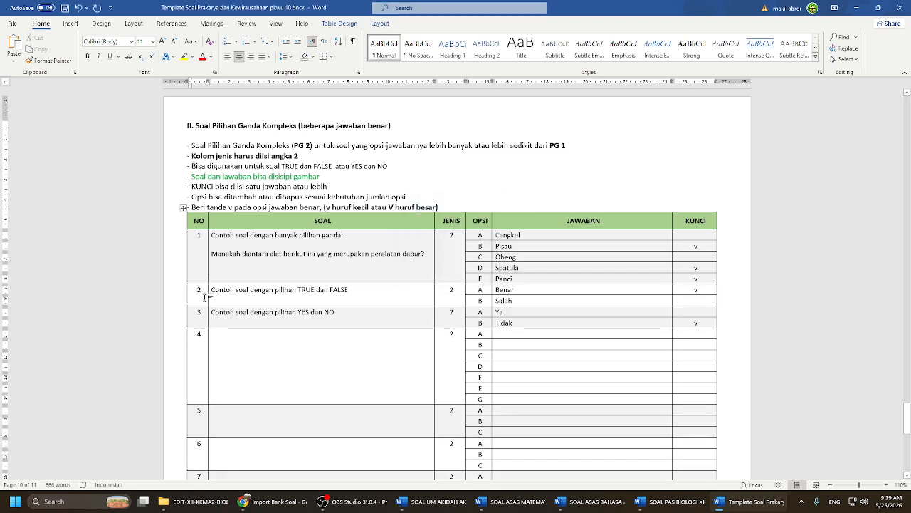
Step: Copy the whole question 1 block with options A to E and paste it twice below itself in the Pilihan Ganda Kompleks table
{"action": "scroll", "coordinate": [339, 313], "scroll_direction": "down", "scroll_amount": 1}
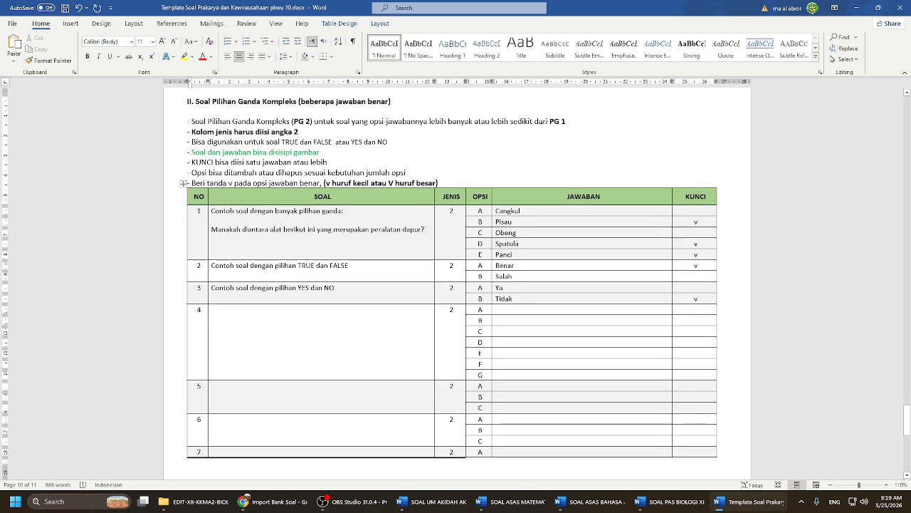
{"action": "left_click_drag", "start_coordinate": [210, 218], "coordinate": [720, 253]}
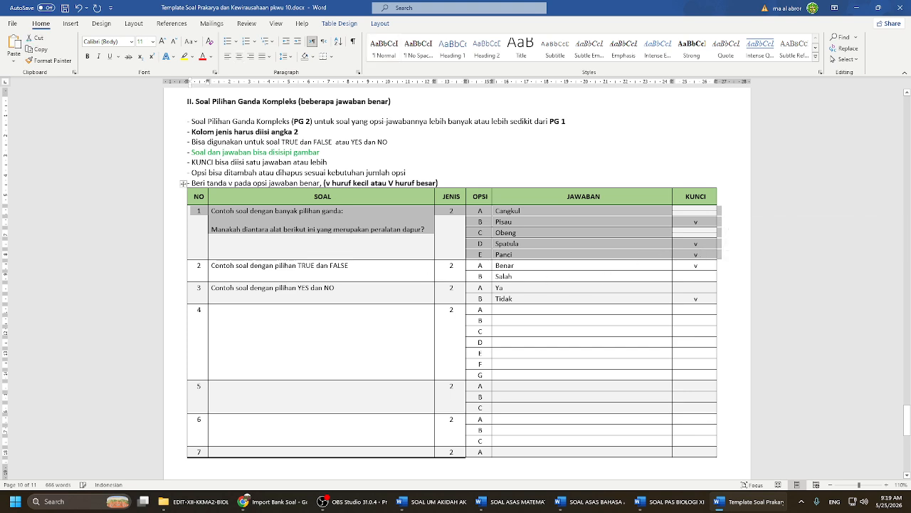
{"action": "key", "text": "ctrl+v"}
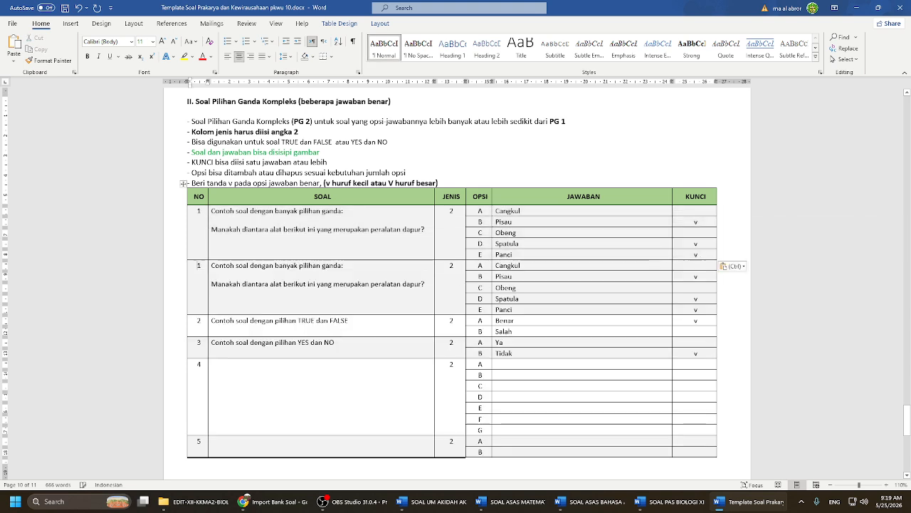
{"action": "key", "text": "ctrl+v"}
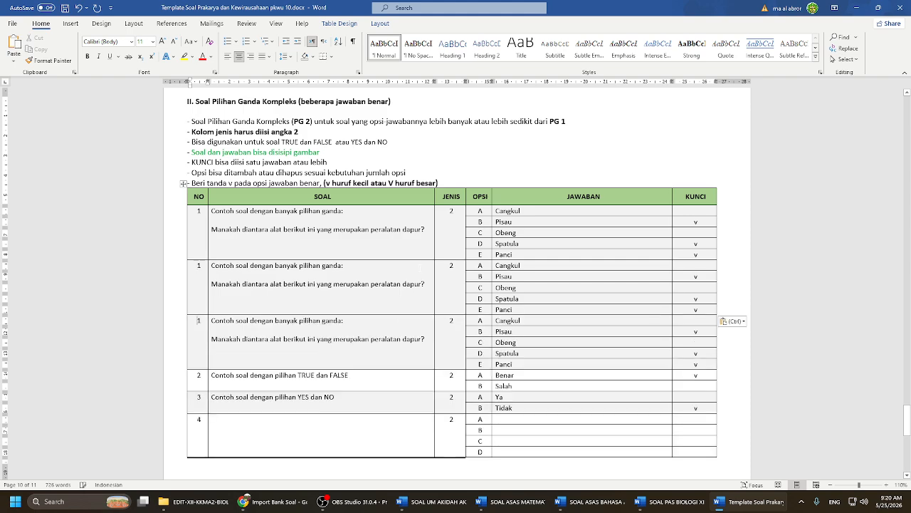
Step: Copy the question 3 YES and NO block and paste it twice below itself in the Pilihan Ganda Kompleks table
{"action": "scroll", "coordinate": [268, 294], "scroll_direction": "down", "scroll_amount": 4}
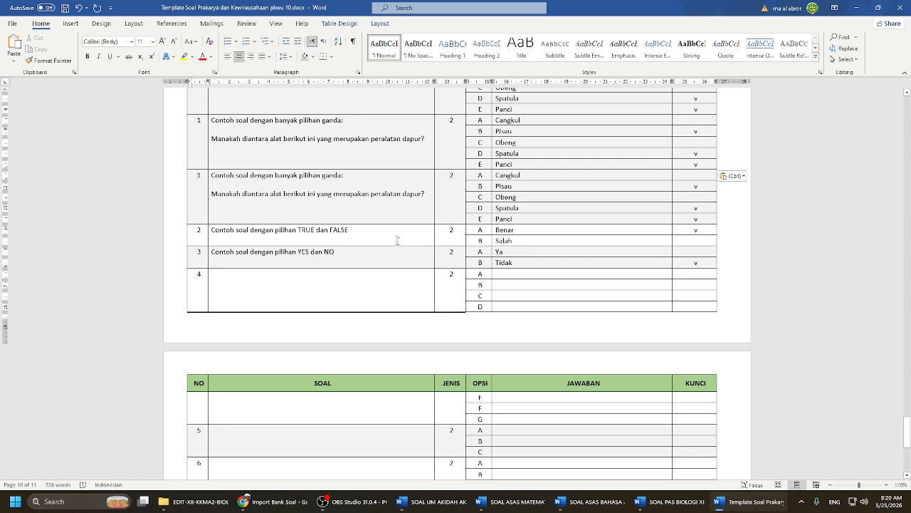
{"action": "scroll", "coordinate": [398, 232], "scroll_direction": "down", "scroll_amount": 1}
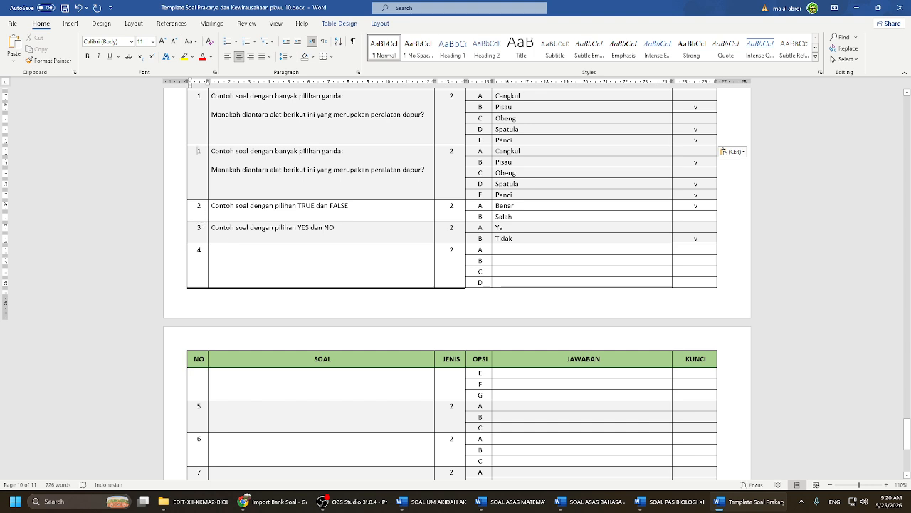
{"action": "left_click_drag", "start_coordinate": [196, 228], "coordinate": [725, 239]}
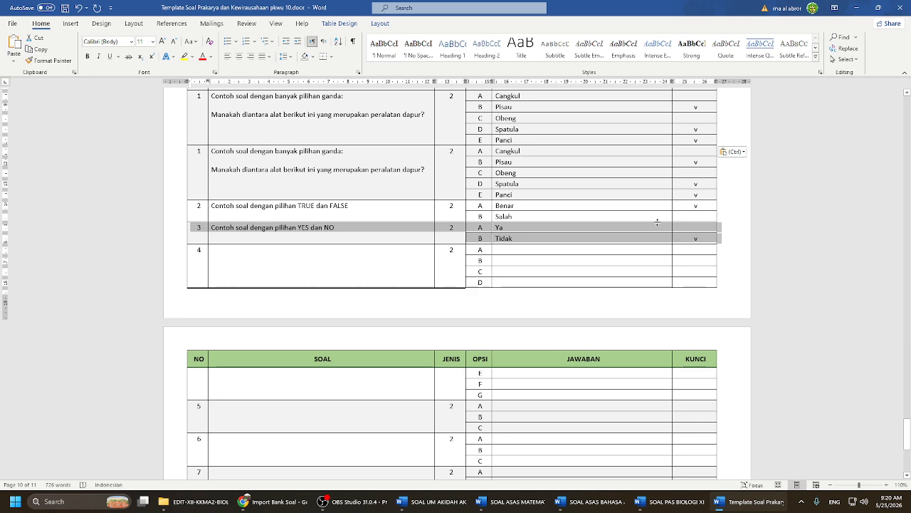
{"action": "key", "text": "ctrl+v"}
{"action": "key", "text": "ctrl+v"}
{"action": "key", "text": "ctrl+v"}
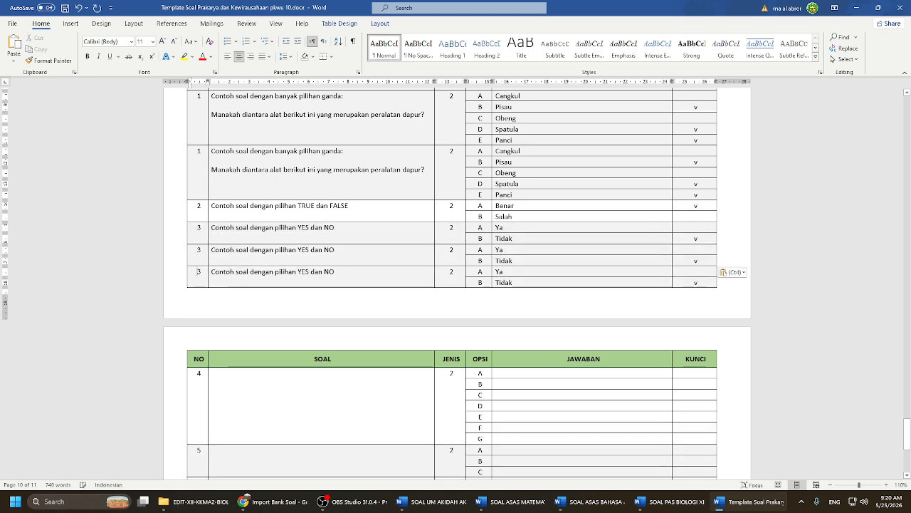
Step: Look through the Soal Pilihan Ganda Kompleks table down to question 10 and the end of the single-answer question table above it
{"action": "scroll", "coordinate": [464, 284], "scroll_direction": "down", "scroll_amount": 6}
{"action": "scroll", "coordinate": [502, 411], "scroll_direction": "up", "scroll_amount": 6}
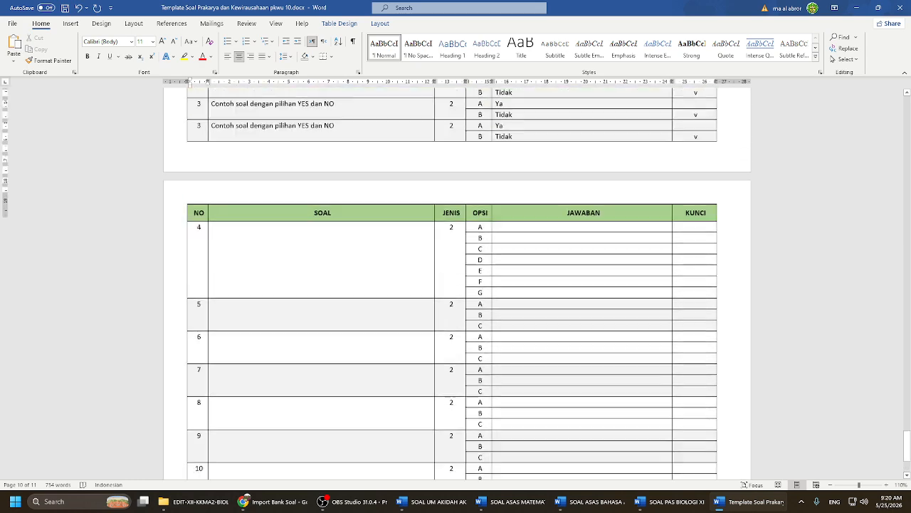
{"action": "scroll", "coordinate": [456, 283], "scroll_direction": "up", "scroll_amount": 4}
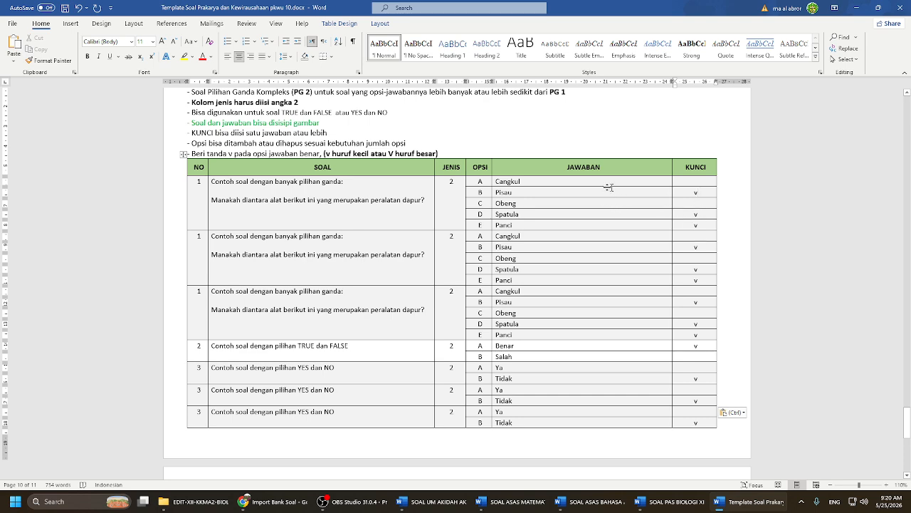
{"action": "scroll", "coordinate": [681, 262], "scroll_direction": "down", "scroll_amount": 10}
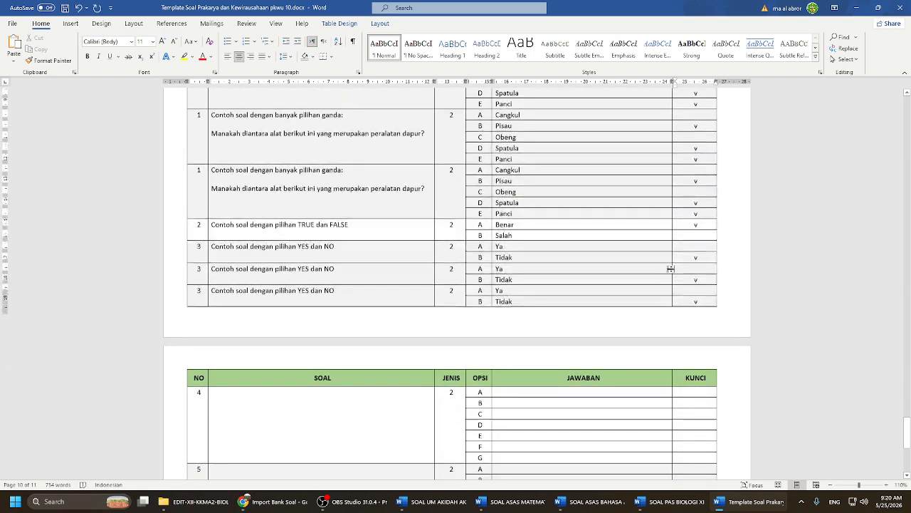
{"action": "scroll", "coordinate": [589, 273], "scroll_direction": "up", "scroll_amount": 10}
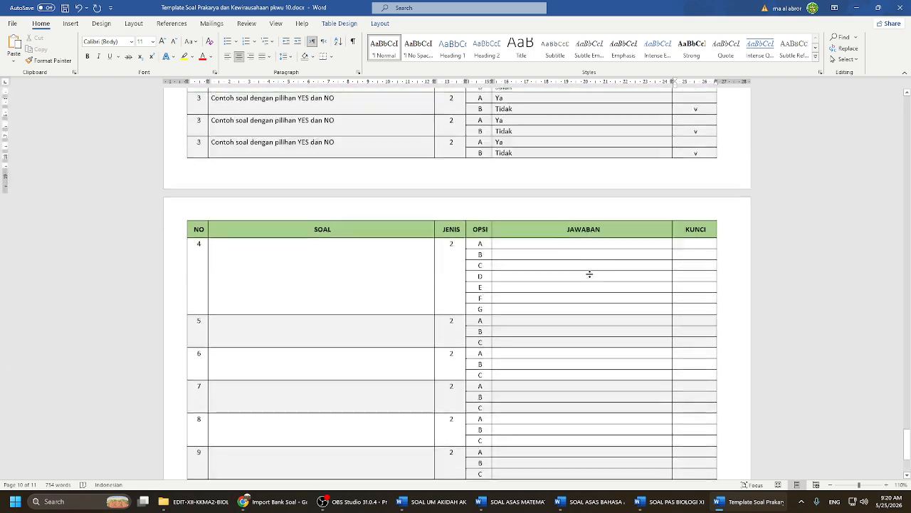
{"action": "scroll", "coordinate": [589, 273], "scroll_direction": "up", "scroll_amount": 3}
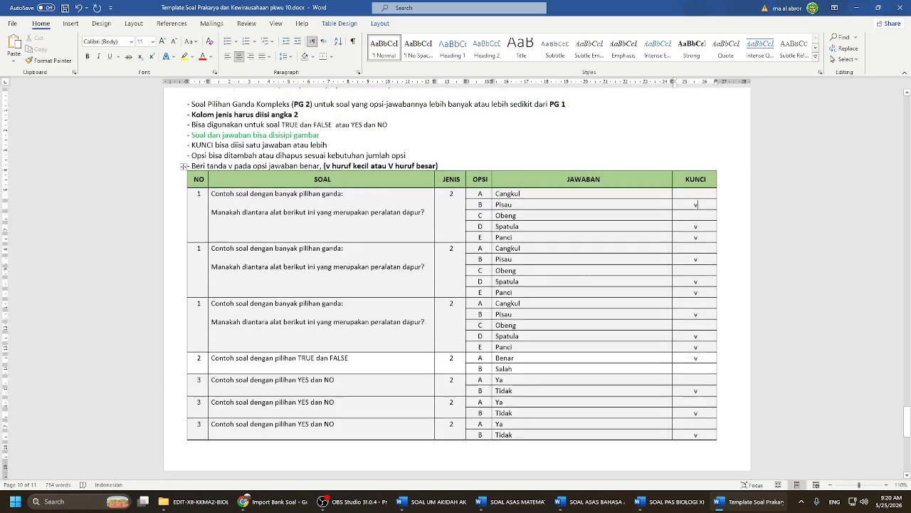
{"action": "scroll", "coordinate": [589, 274], "scroll_direction": "down", "scroll_amount": 10}
{"action": "scroll", "coordinate": [577, 285], "scroll_direction": "down", "scroll_amount": 2}
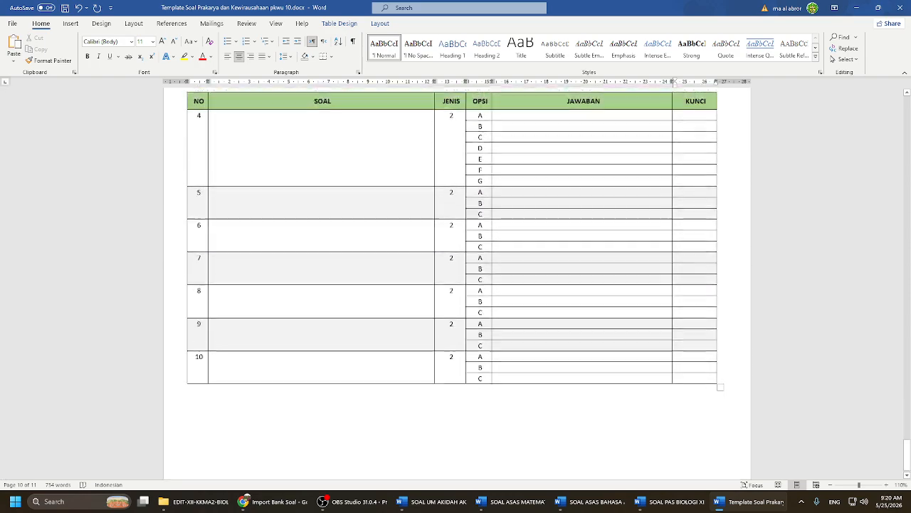
{"action": "scroll", "coordinate": [578, 284], "scroll_direction": "up", "scroll_amount": 10}
{"action": "scroll", "coordinate": [577, 279], "scroll_direction": "up", "scroll_amount": 3}
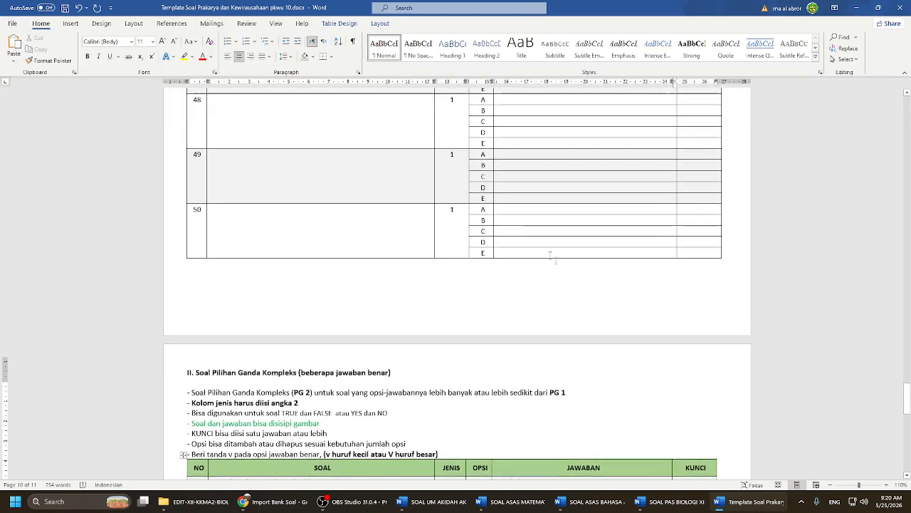
{"action": "scroll", "coordinate": [474, 223], "scroll_direction": "down", "scroll_amount": 3}
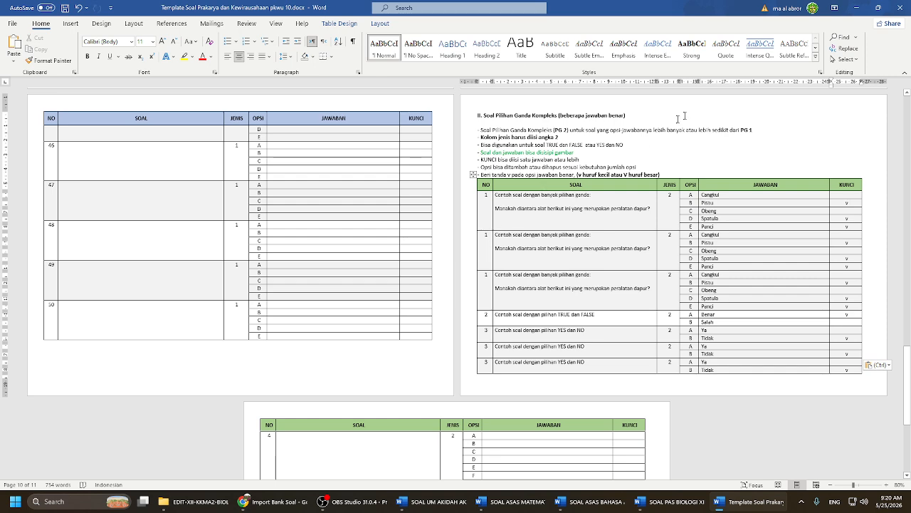
Step: Switch to Chrome and try to reload the edited file Template Soal Prakarya dan Kewirausahaan pkwu 10.docx on the open Import Bank Soal page
{"action": "left_click", "coordinate": [300, 505]}
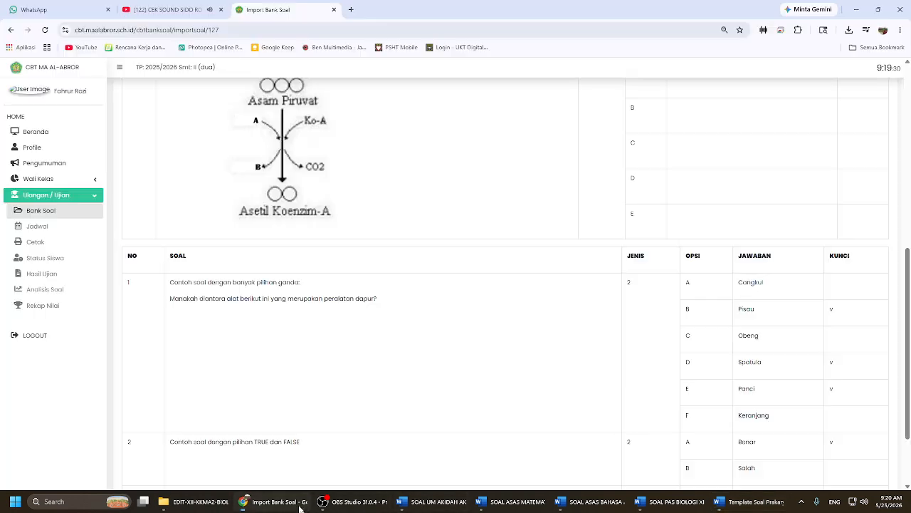
{"action": "scroll", "coordinate": [435, 206], "scroll_direction": "up", "scroll_amount": 10}
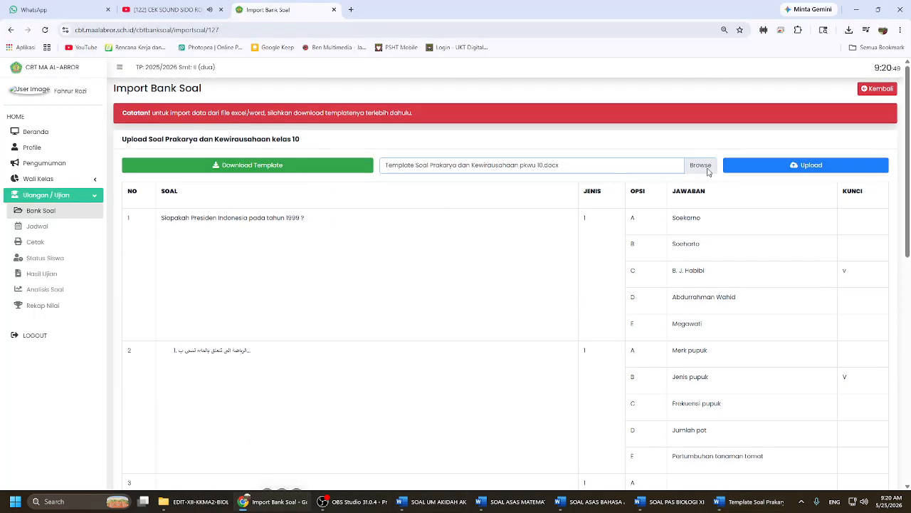
{"action": "left_click", "coordinate": [708, 171]}
{"action": "left_click", "coordinate": [127, 113]}
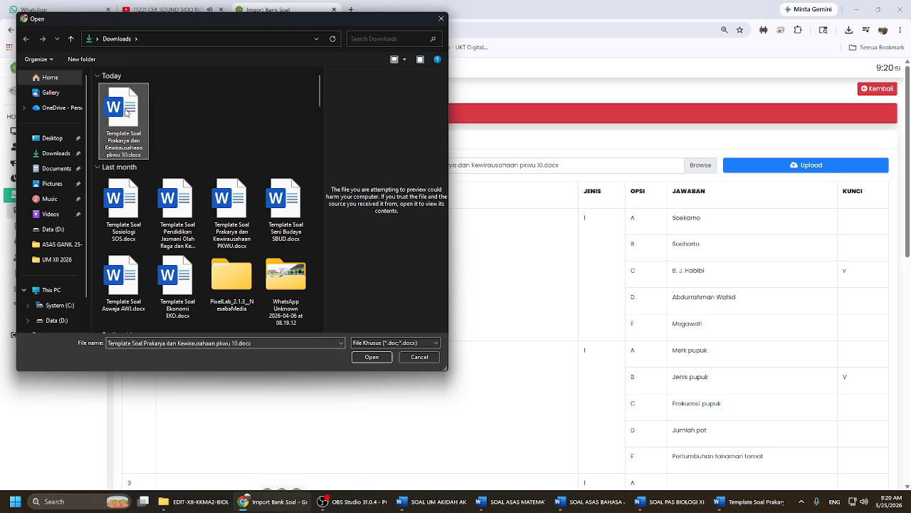
{"action": "double_click", "coordinate": [123, 114]}
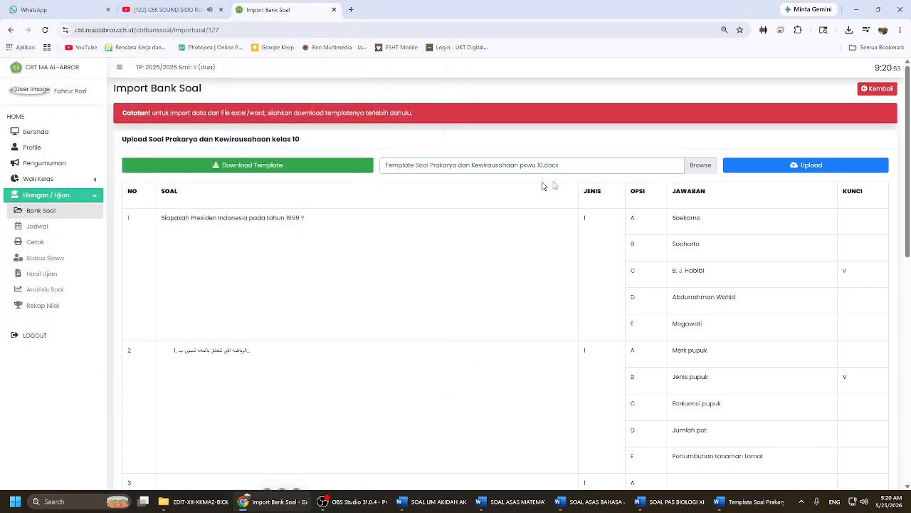
Step: Reopen the import page of the pkwu 10 bank, choose Template Soal Prakarya dan Kewirausahaan pkwu 10.docx and check its question preview
{"action": "left_click", "coordinate": [876, 91]}
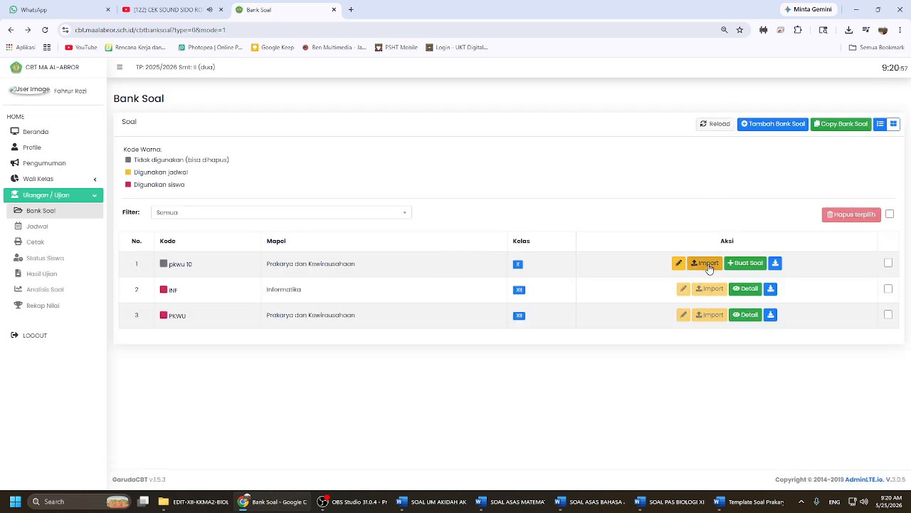
{"action": "left_click", "coordinate": [704, 265]}
{"action": "left_click", "coordinate": [706, 166]}
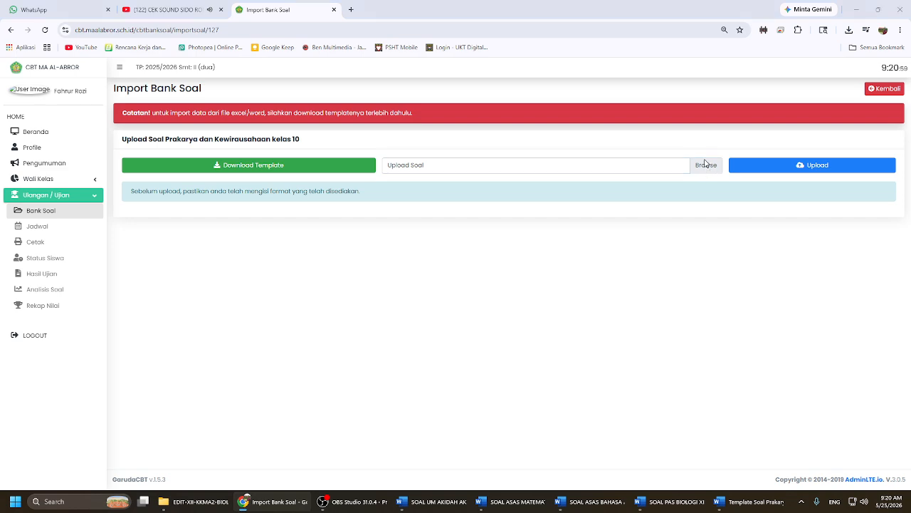
{"action": "double_click", "coordinate": [127, 117]}
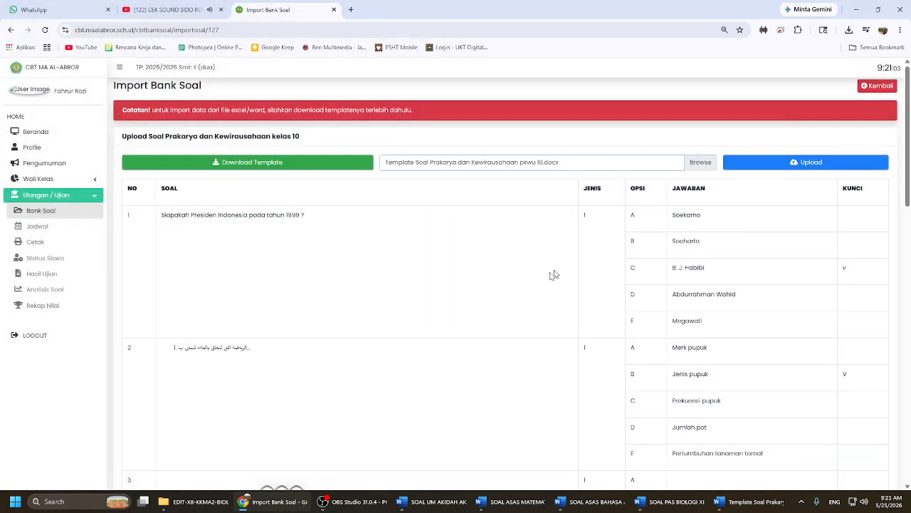
{"action": "scroll", "coordinate": [549, 270], "scroll_direction": "down", "scroll_amount": 5}
{"action": "scroll", "coordinate": [531, 272], "scroll_direction": "down", "scroll_amount": 10}
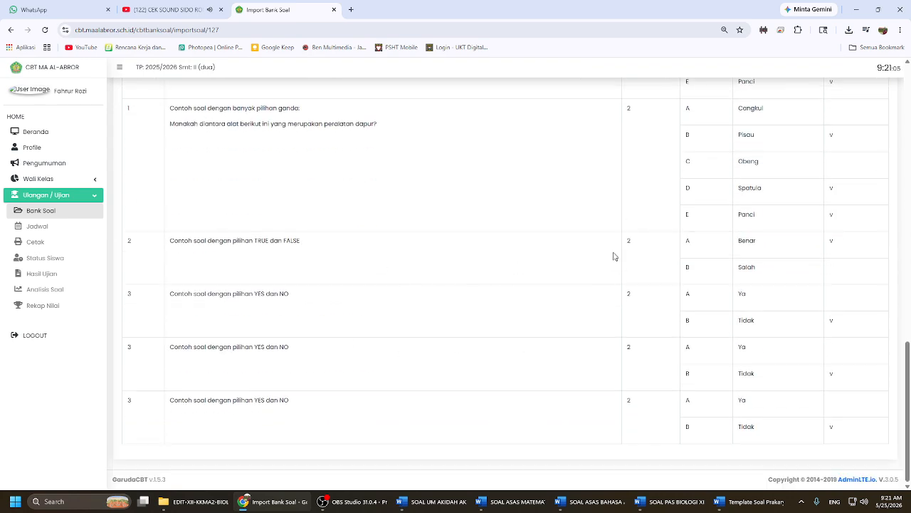
{"action": "scroll", "coordinate": [710, 367], "scroll_direction": "up", "scroll_amount": 15}
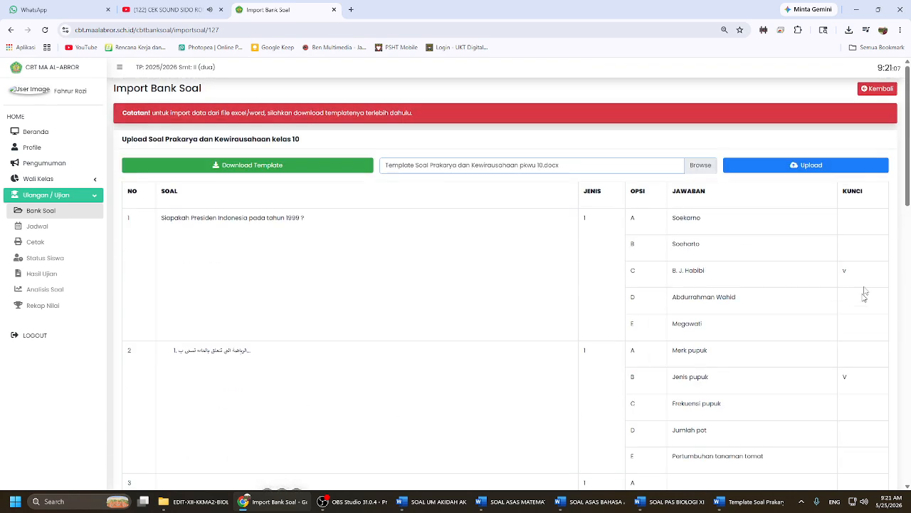
Step: Upload the previewed Prakarya dan Kewirausahaan questions into the bank and dismiss the resulting messages
{"action": "left_click", "coordinate": [811, 166]}
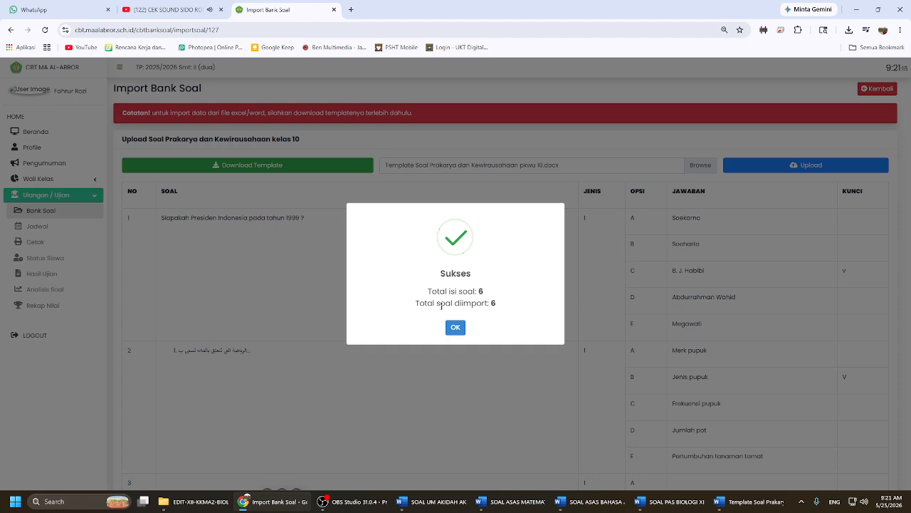
{"action": "left_click_drag", "start_coordinate": [441, 306], "coordinate": [470, 302]}
{"action": "left_click", "coordinate": [485, 304]}
{"action": "left_click", "coordinate": [455, 327]}
{"action": "left_click_drag", "start_coordinate": [437, 276], "coordinate": [493, 282]}
{"action": "left_click", "coordinate": [493, 282]}
{"action": "left_click", "coordinate": [456, 326]}
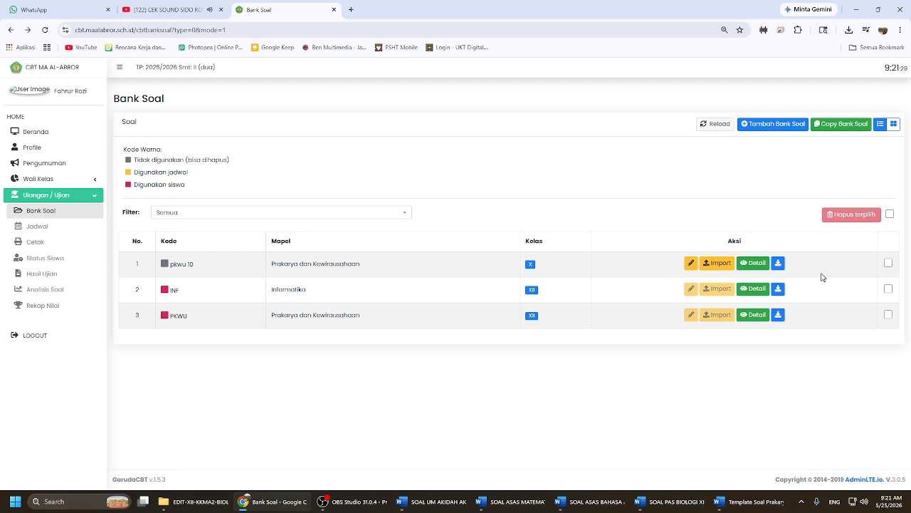
Step: Open the details of the pkwu 10 question bank and look over its Pilihan Ganda section
{"action": "left_click", "coordinate": [754, 265]}
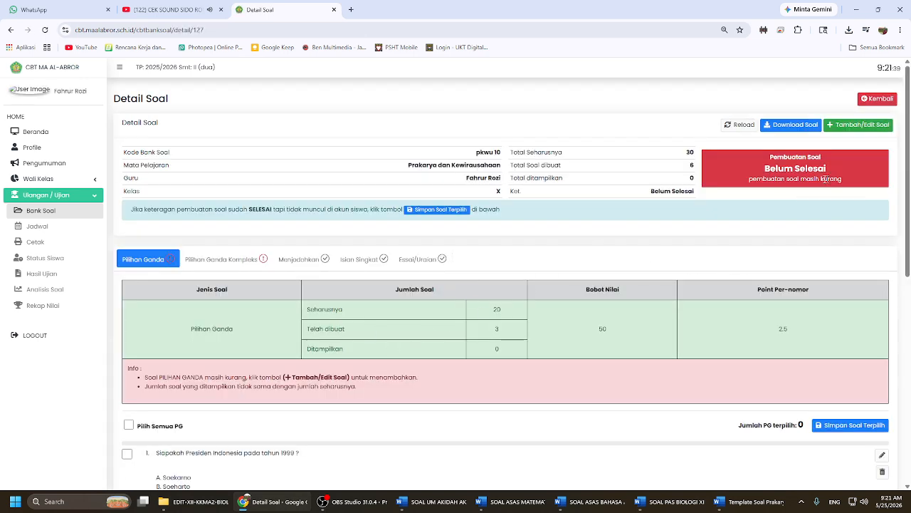
{"action": "scroll", "coordinate": [519, 264], "scroll_direction": "down", "scroll_amount": 6}
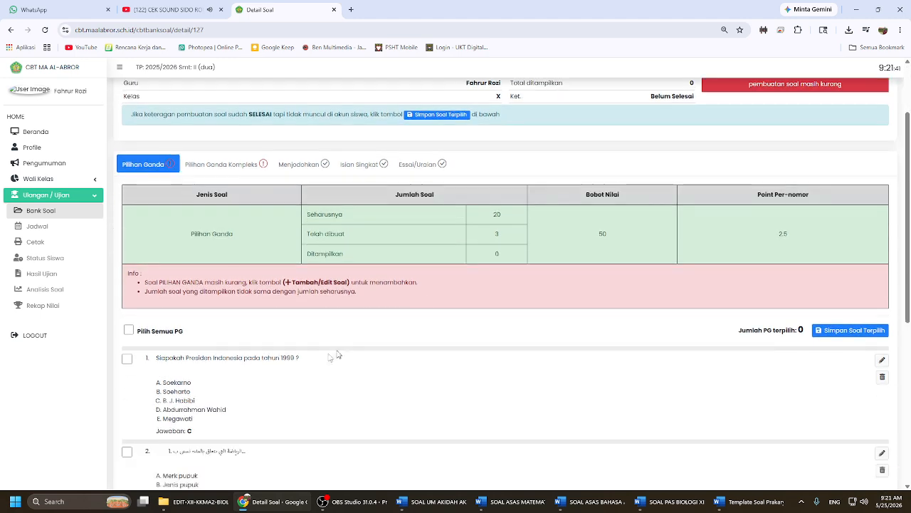
{"action": "scroll", "coordinate": [258, 375], "scroll_direction": "up", "scroll_amount": 6}
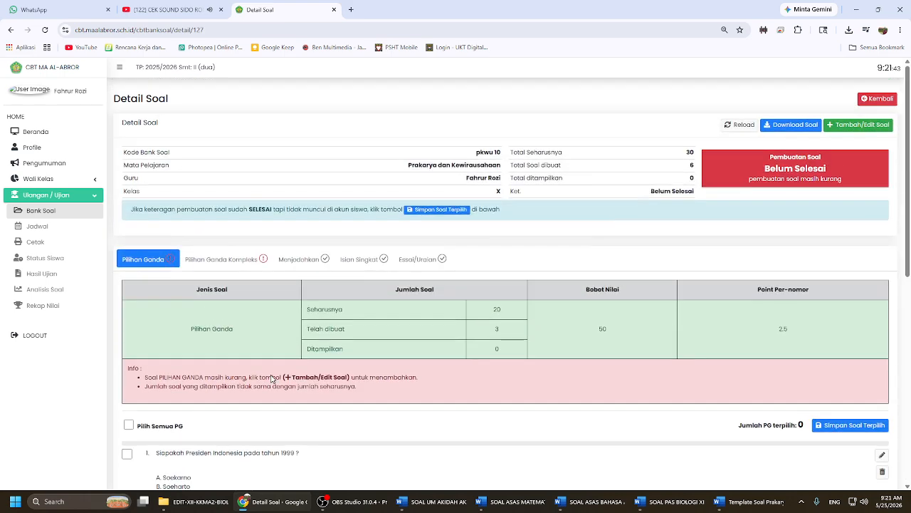
{"action": "scroll", "coordinate": [261, 372], "scroll_direction": "down", "scroll_amount": 6}
{"action": "scroll", "coordinate": [263, 371], "scroll_direction": "up", "scroll_amount": 4}
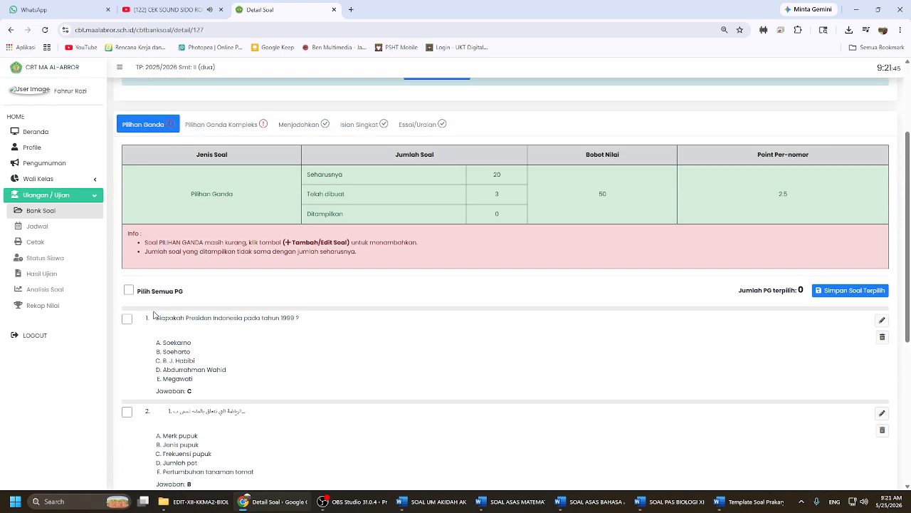
Step: Select all Pilihan Ganda questions and try to save the selection
{"action": "left_click", "coordinate": [129, 291]}
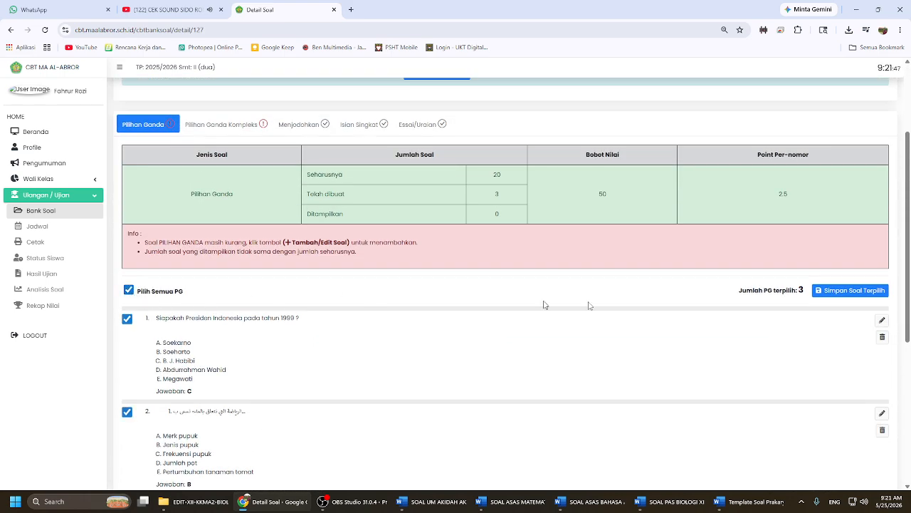
{"action": "left_click", "coordinate": [848, 292]}
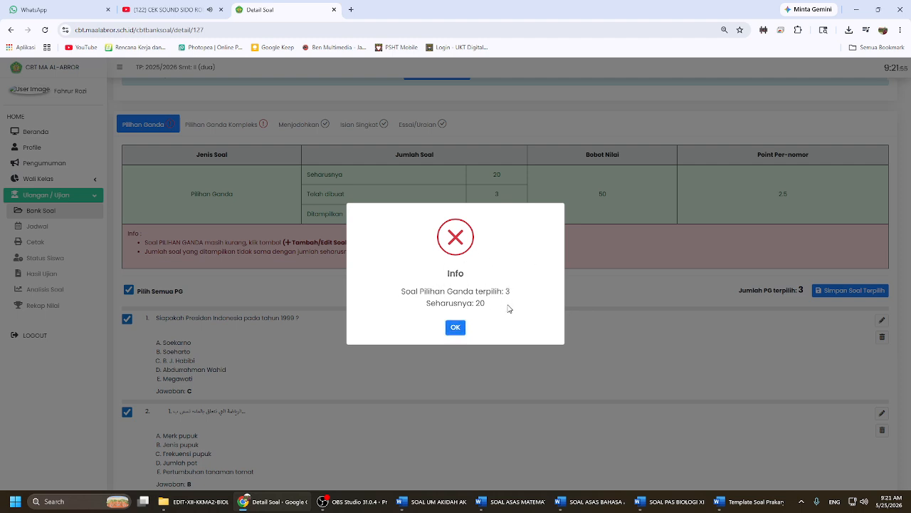
{"action": "left_click", "coordinate": [454, 330]}
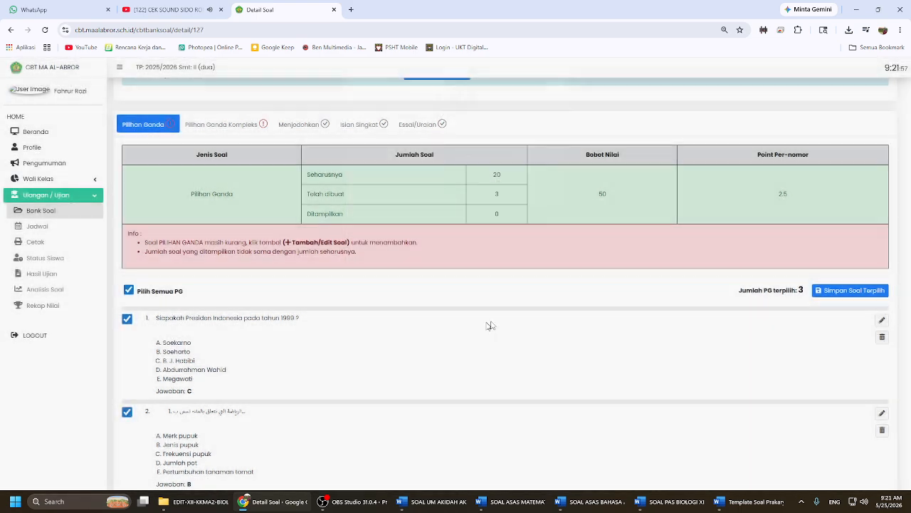
Step: Review the Pilihan Ganda list, then open the bank's questions for editing and bring up PG question 3
{"action": "scroll", "coordinate": [415, 299], "scroll_direction": "down", "scroll_amount": 4}
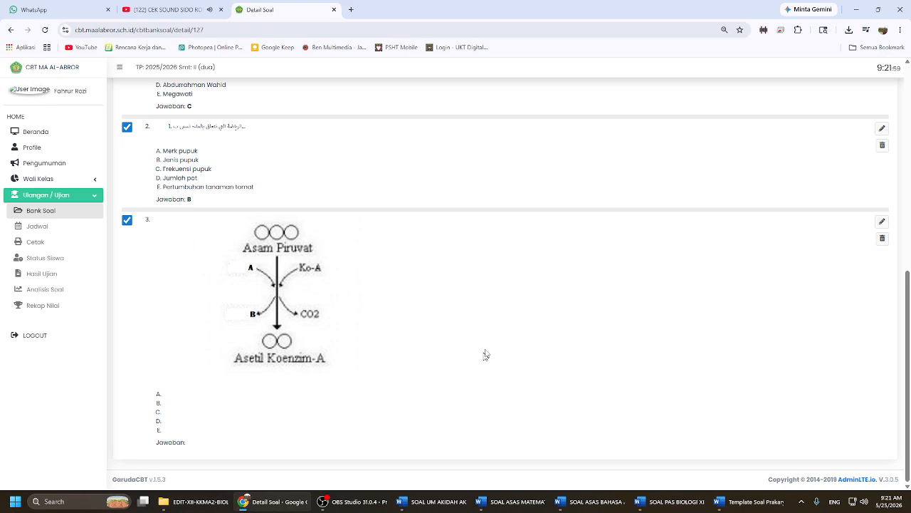
{"action": "scroll", "coordinate": [440, 349], "scroll_direction": "up", "scroll_amount": 6}
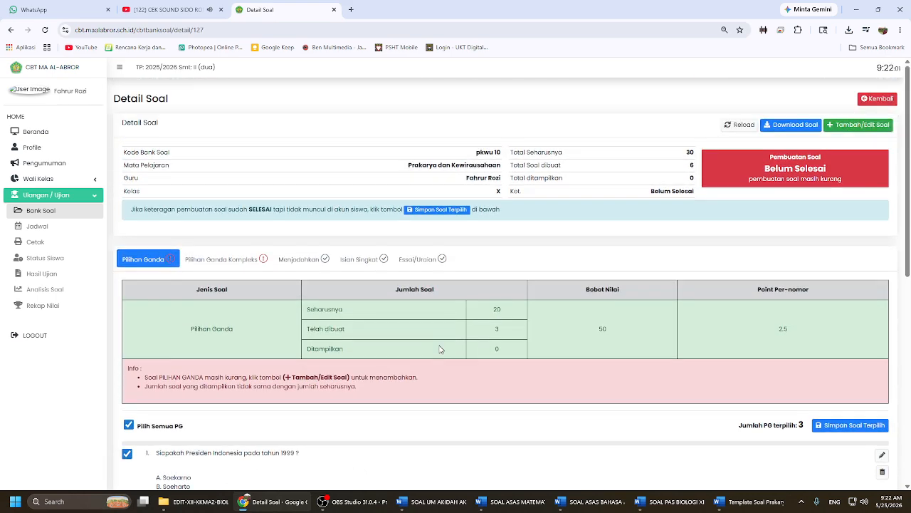
{"action": "scroll", "coordinate": [441, 333], "scroll_direction": "down", "scroll_amount": 2}
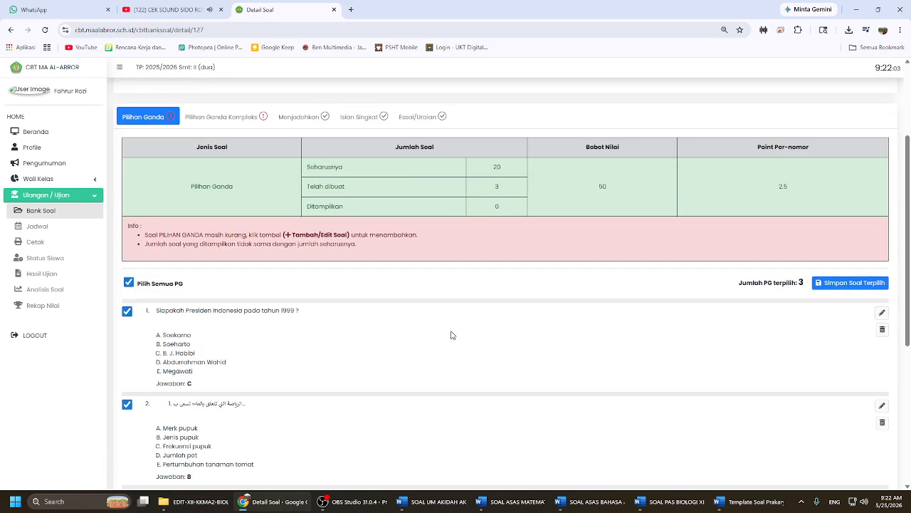
{"action": "scroll", "coordinate": [456, 331], "scroll_direction": "up", "scroll_amount": 2}
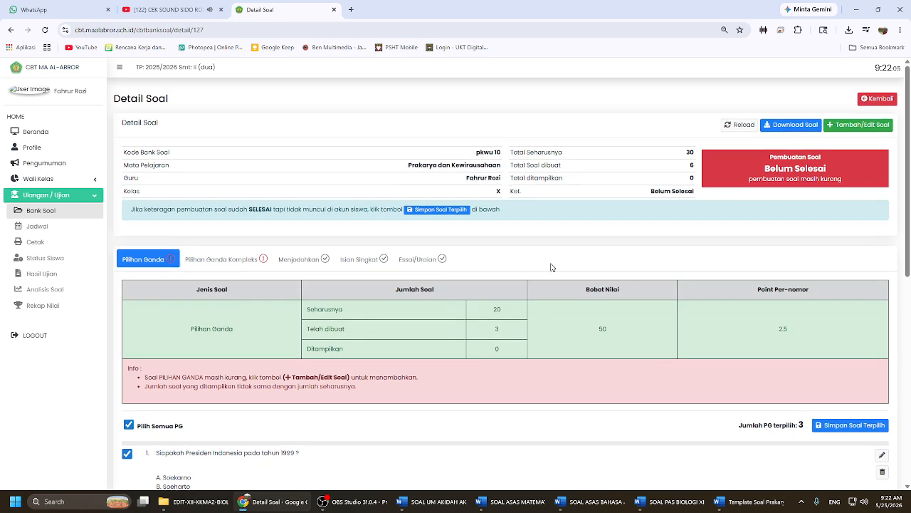
{"action": "scroll", "coordinate": [427, 455], "scroll_direction": "down", "scroll_amount": 2}
{"action": "scroll", "coordinate": [403, 331], "scroll_direction": "up", "scroll_amount": 2}
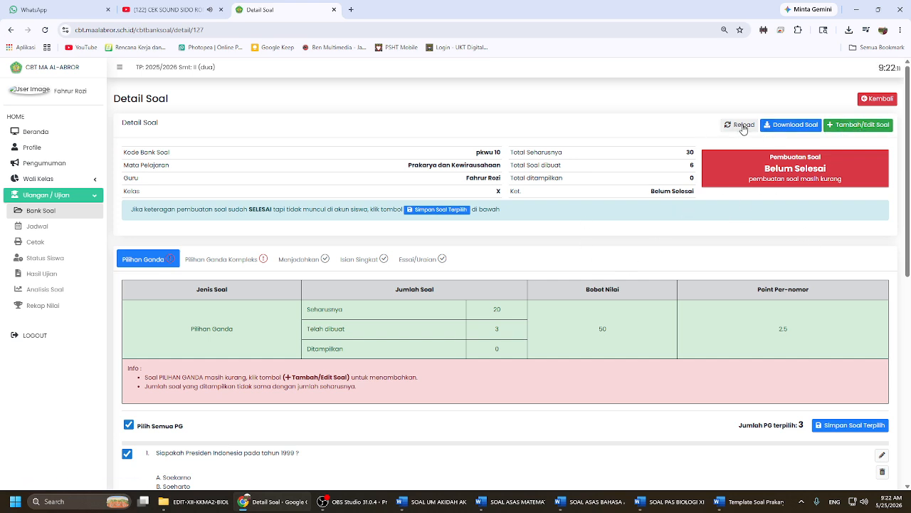
{"action": "left_click", "coordinate": [857, 128]}
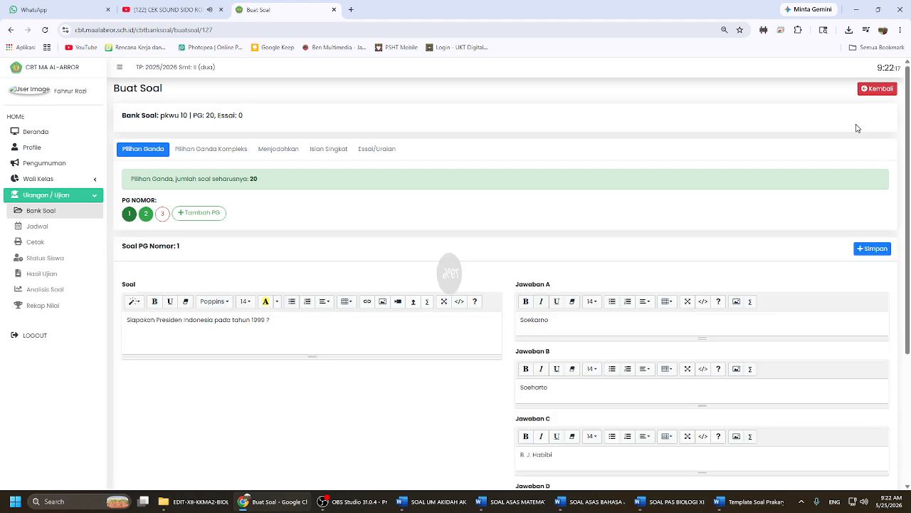
{"action": "left_click", "coordinate": [162, 213]}
{"action": "scroll", "coordinate": [309, 342], "scroll_direction": "down", "scroll_amount": 2}
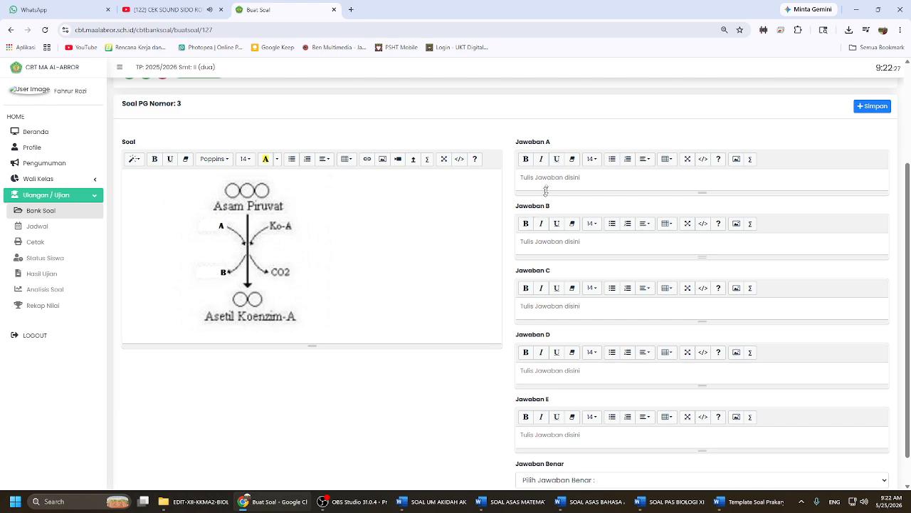
{"action": "scroll", "coordinate": [526, 223], "scroll_direction": "down", "scroll_amount": 1}
{"action": "scroll", "coordinate": [153, 228], "scroll_direction": "up", "scroll_amount": 3}
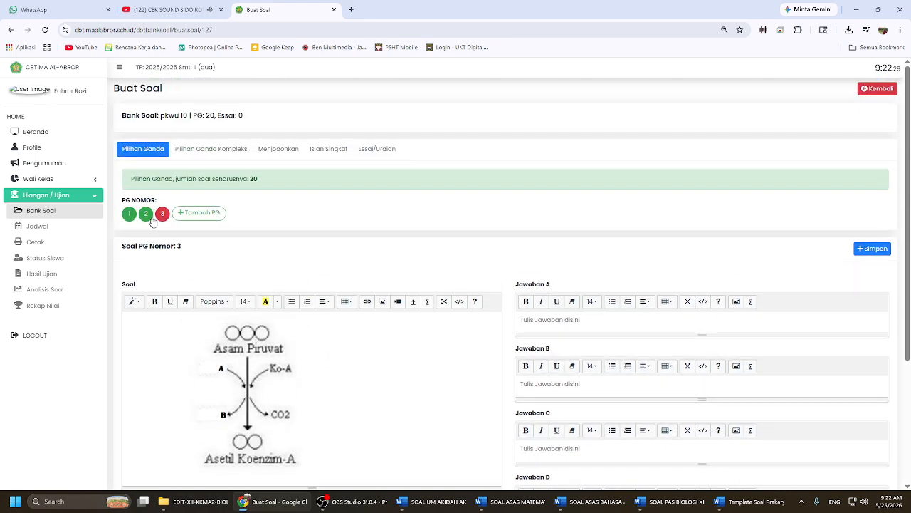
Step: Delete the Asam Piruvat diagram from the question text of PG question 3
{"action": "scroll", "coordinate": [171, 285], "scroll_direction": "down", "scroll_amount": 2}
{"action": "left_click", "coordinate": [248, 295]}
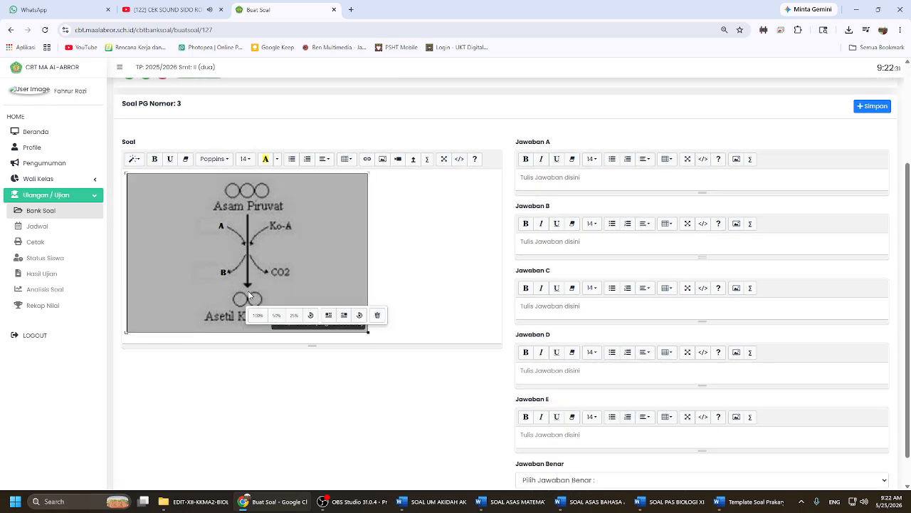
{"action": "left_click", "coordinate": [378, 315]}
{"action": "scroll", "coordinate": [240, 354], "scroll_direction": "up", "scroll_amount": 2}
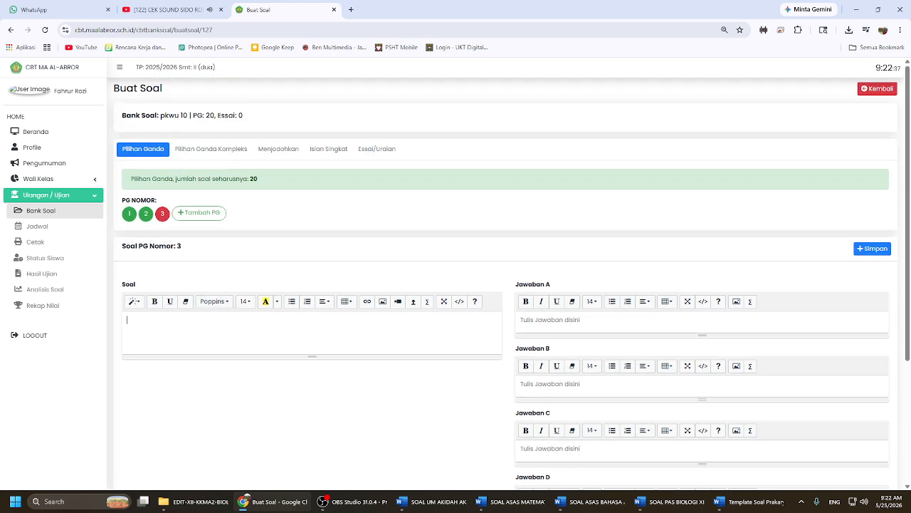
Step: Copy the text of question 12 (Sebuah limas segiempat beraturan) from the SOAL ASAS MATEMATIKA document into PG question 3's Soal field
{"action": "left_click", "coordinate": [592, 499]}
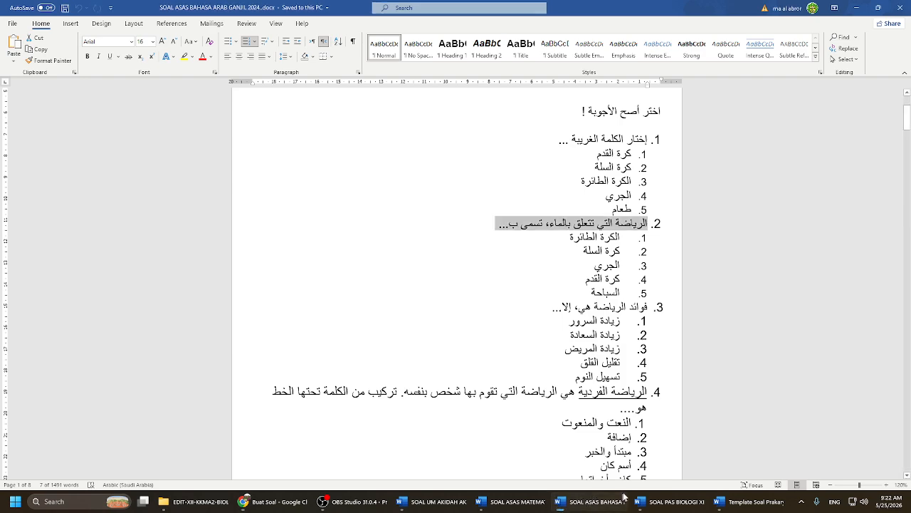
{"action": "mouse_move", "coordinate": [668, 502]}
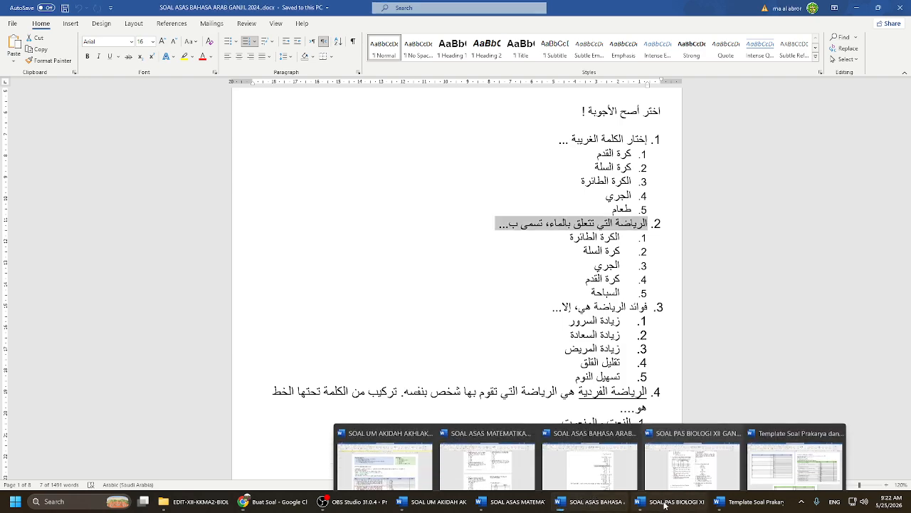
{"action": "left_click", "coordinate": [490, 504]}
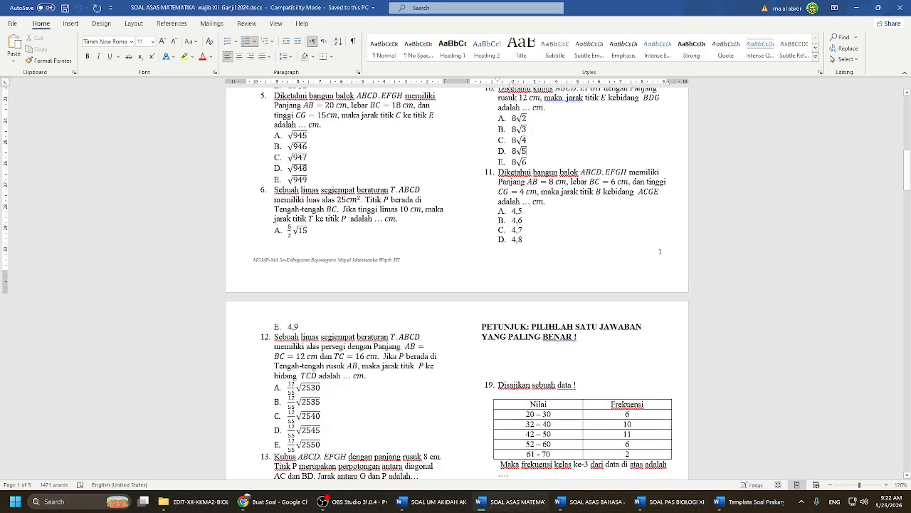
{"action": "left_click_drag", "start_coordinate": [274, 336], "coordinate": [369, 377]}
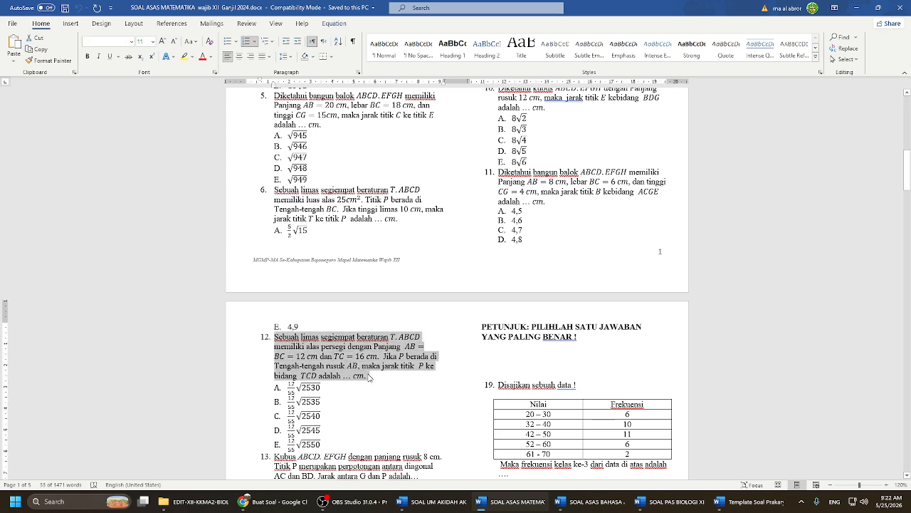
{"action": "left_click", "coordinate": [280, 502]}
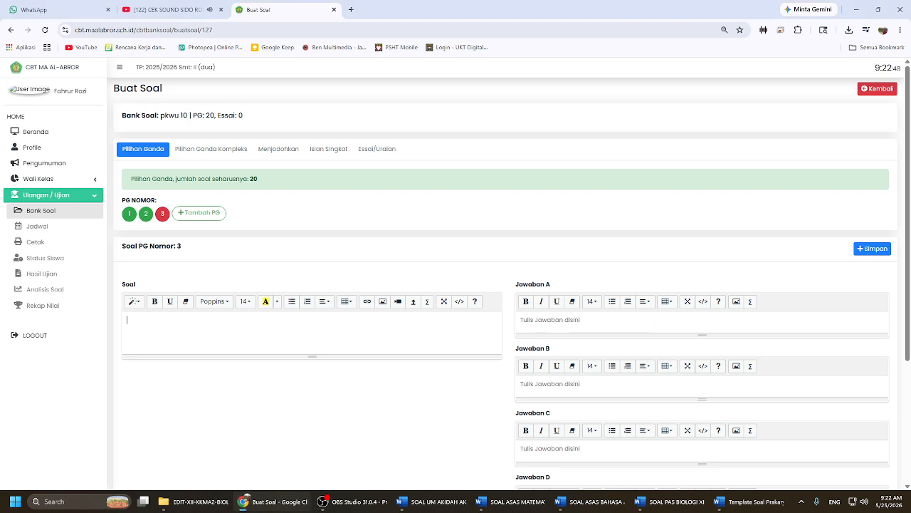
{"action": "type", "text": "Sebuah limas segiempat beraturan memiliki alas persegi dengan Panjang dan Jika berada di Tengah-tengah rusuk , maka jarak titik ke bidang adalah … ."}
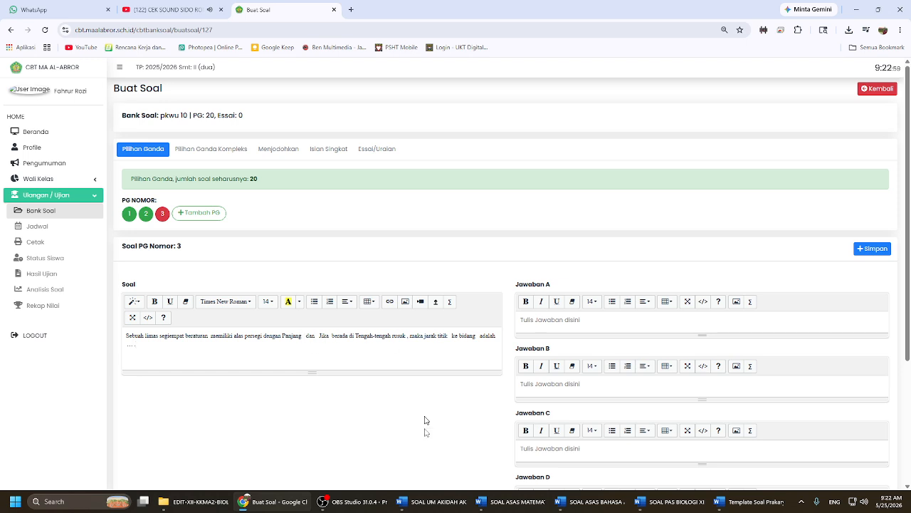
Step: Capture a screenshot of question 12's text, without its answer options, in the SOAL ASAS MATEMATIKA document
{"action": "left_click", "coordinate": [481, 500]}
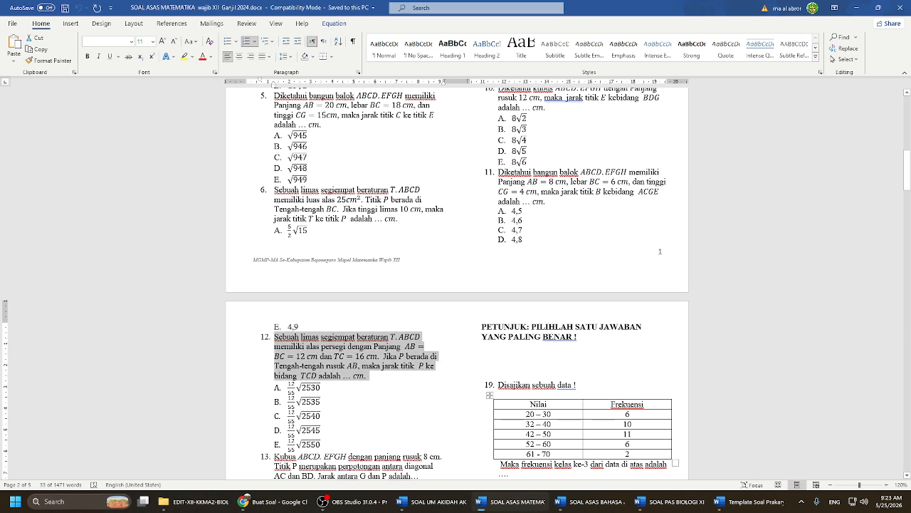
{"action": "left_click", "coordinate": [303, 356]}
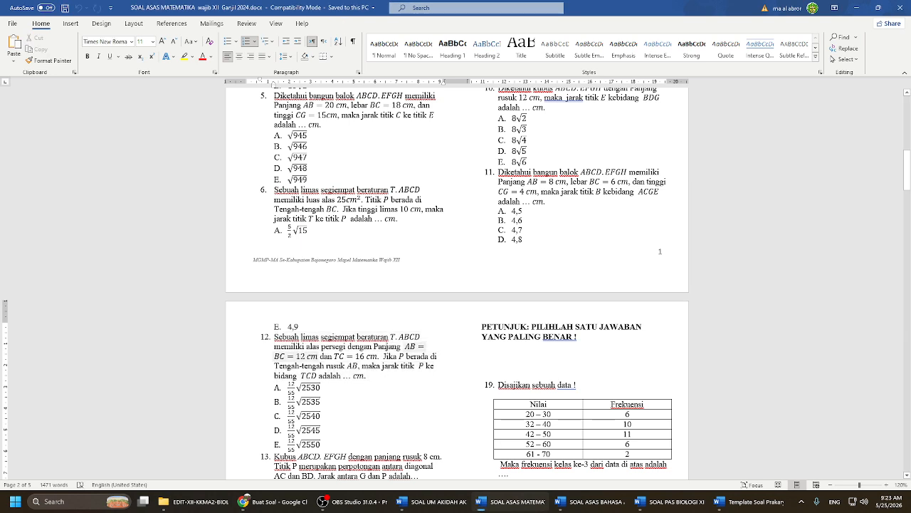
{"action": "left_click", "coordinate": [326, 358]}
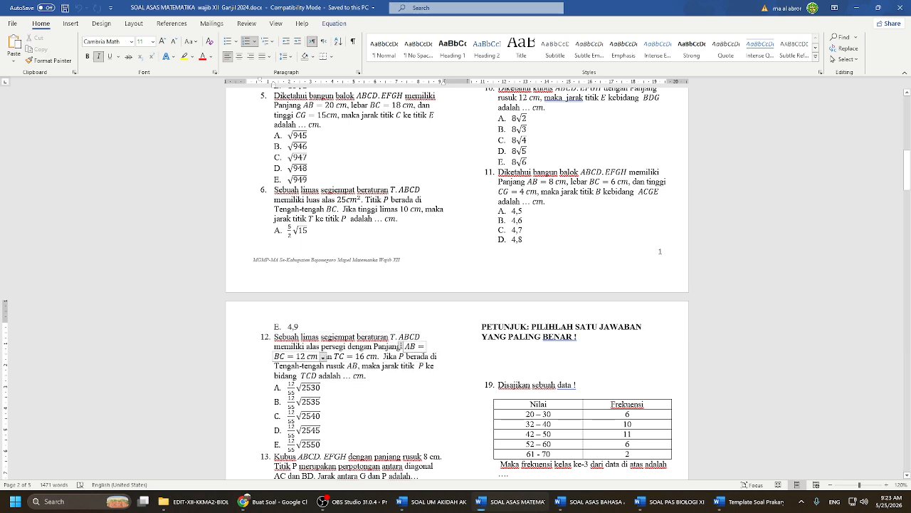
{"action": "left_click", "coordinate": [320, 386]}
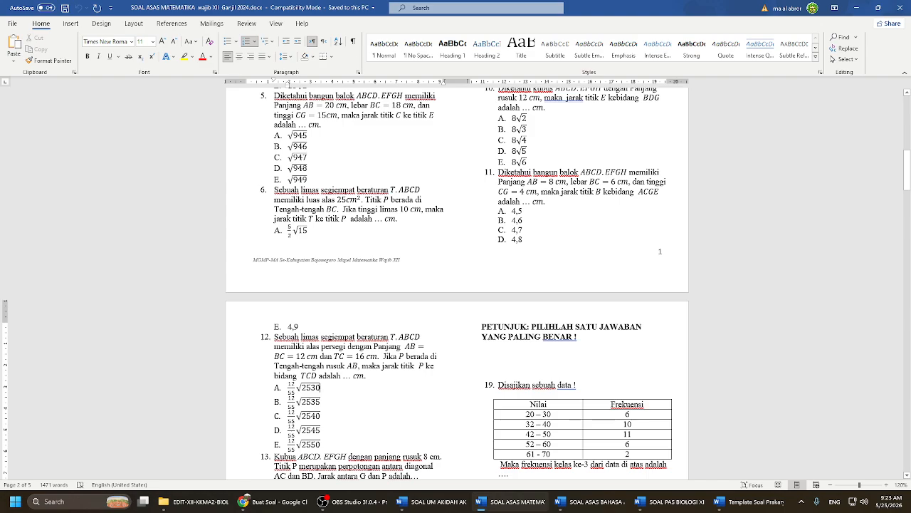
{"action": "key", "text": "super+shift+s"}
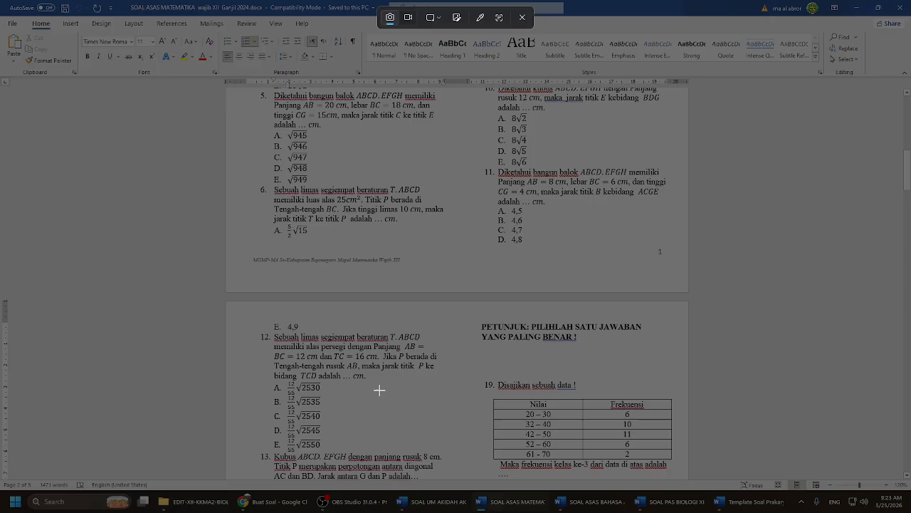
{"action": "left_click_drag", "start_coordinate": [272, 380], "coordinate": [449, 332]}
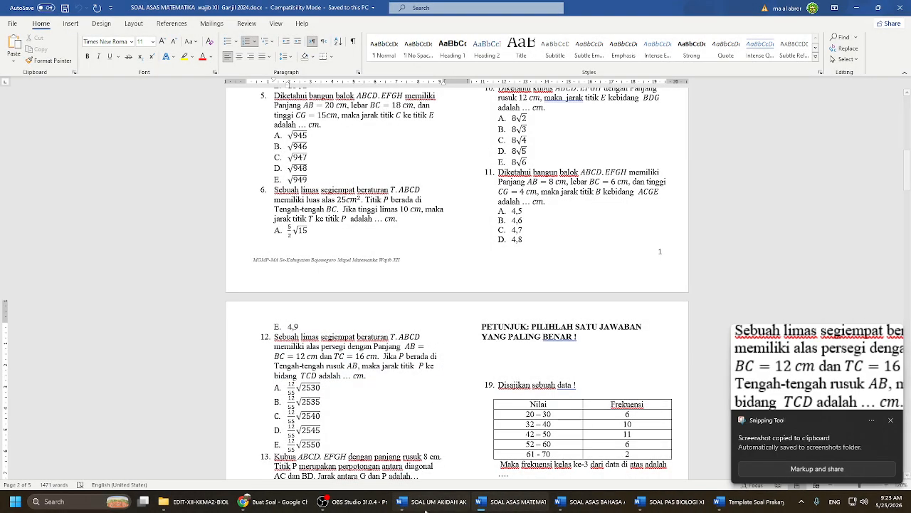
Step: Replace the text in PG question 3's Soal field on the CBT site with a single copy of the captured question image
{"action": "left_click", "coordinate": [284, 498]}
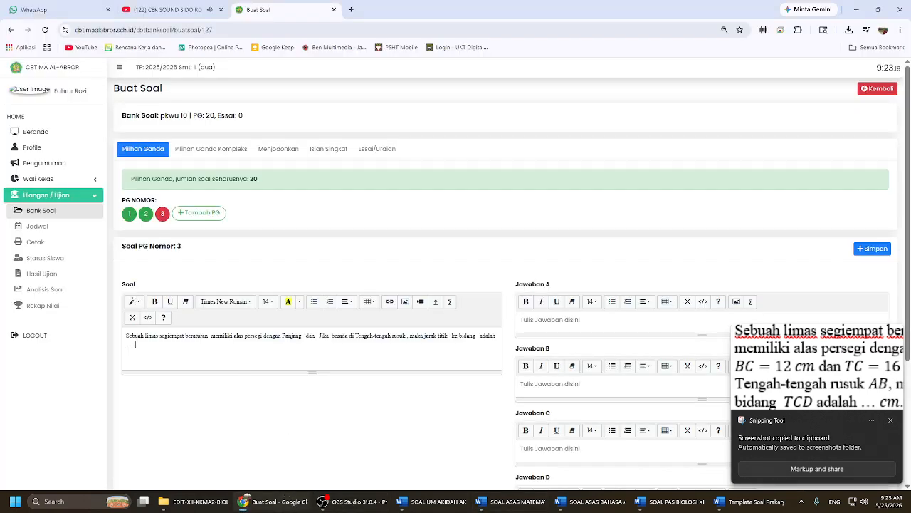
{"action": "key", "text": "ctrl+a"}
{"action": "key", "text": "BackSpace"}
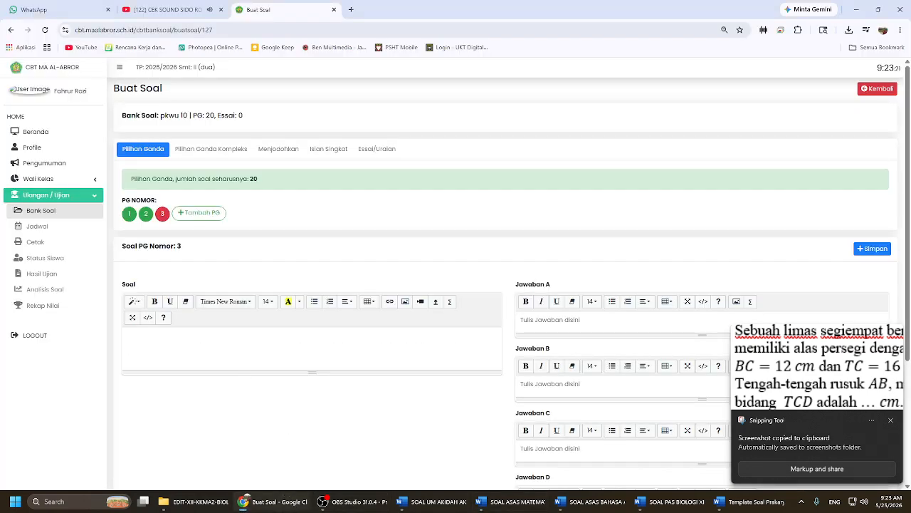
{"action": "key", "text": "ctrl+v"}
{"action": "left_click_drag", "start_coordinate": [212, 348], "coordinate": [213, 346]}
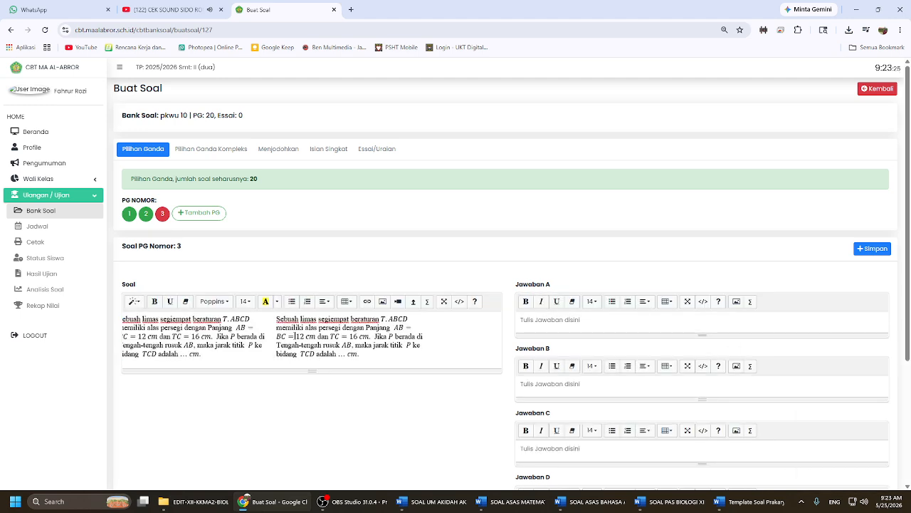
{"action": "left_click", "coordinate": [225, 340]}
{"action": "key", "text": "Delete"}
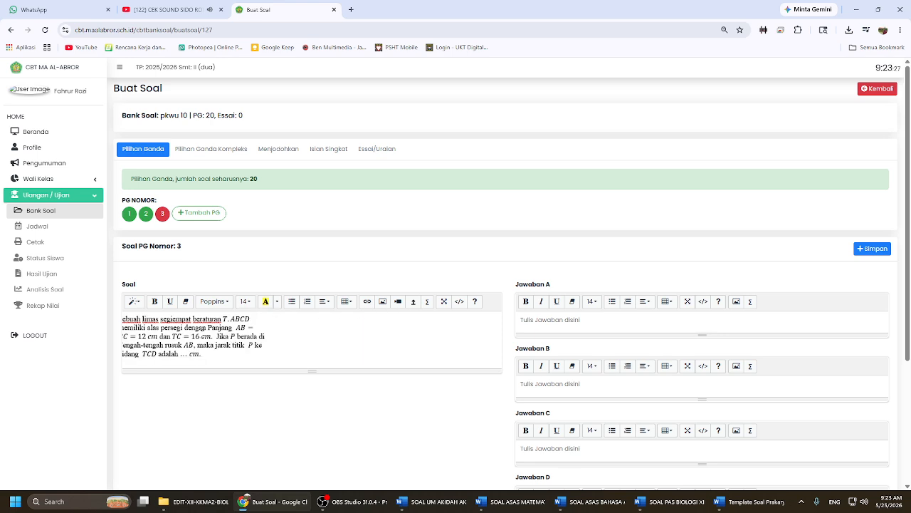
Step: Try to left-align the question image in PG question 3's Soal field
{"action": "left_click", "coordinate": [193, 341]}
{"action": "left_click", "coordinate": [329, 305]}
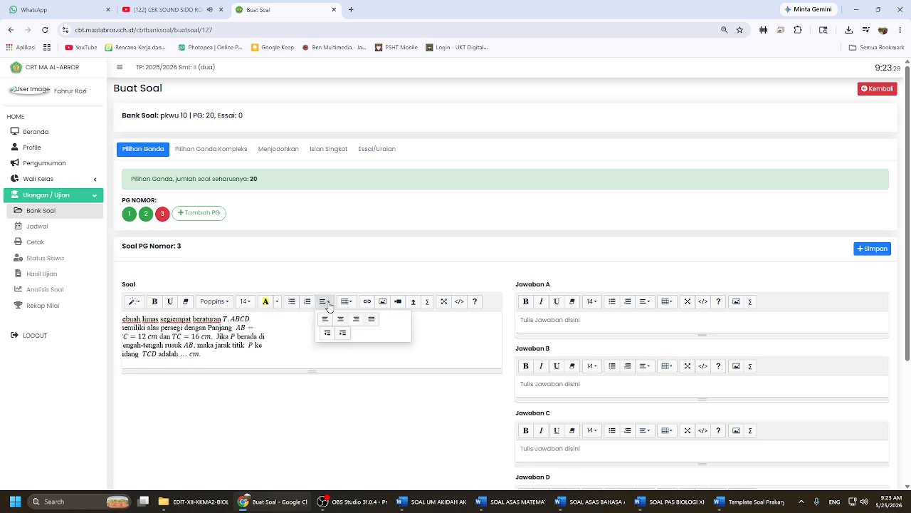
{"action": "left_click", "coordinate": [327, 321]}
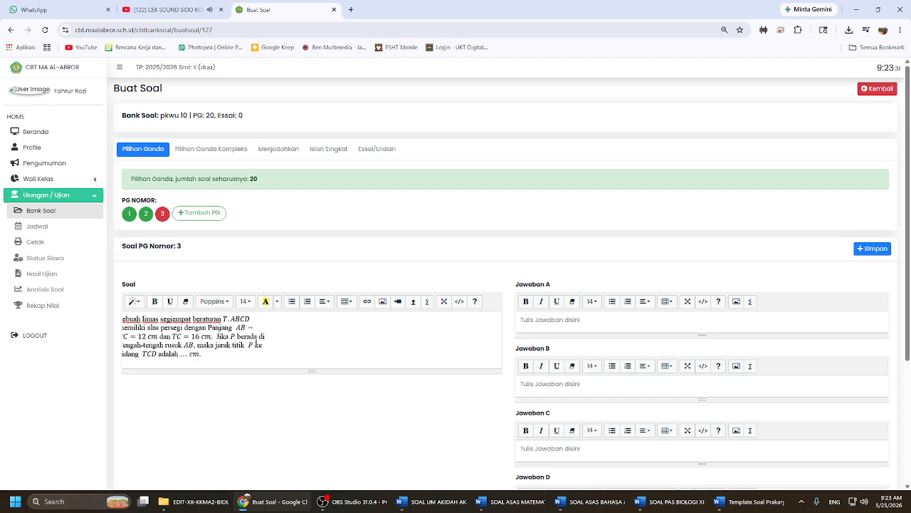
{"action": "left_click", "coordinate": [202, 339]}
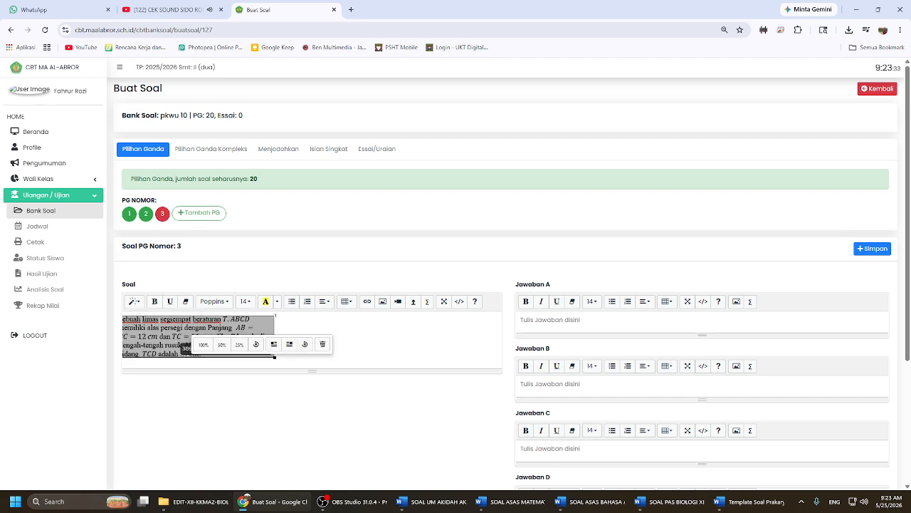
{"action": "left_click", "coordinate": [317, 329]}
{"action": "left_click", "coordinate": [249, 332]}
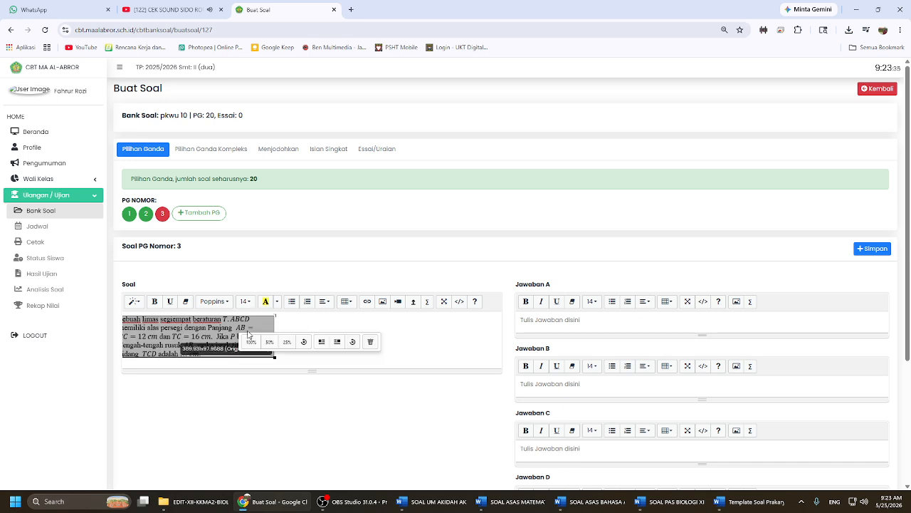
{"action": "left_click", "coordinate": [402, 328]}
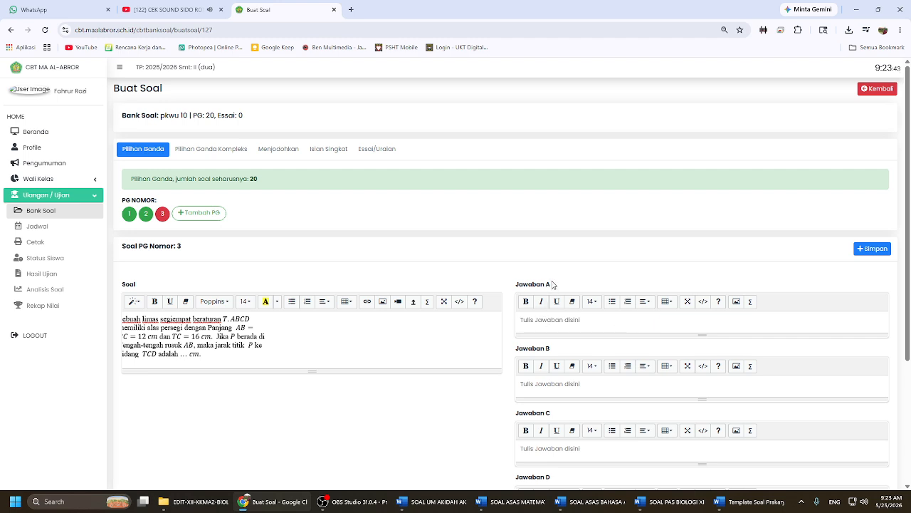
Step: Copy option A of question 12 from the mathematics document and insert it as the math formula 12/55 √2530 in Jawaban A
{"action": "left_click", "coordinate": [701, 314]}
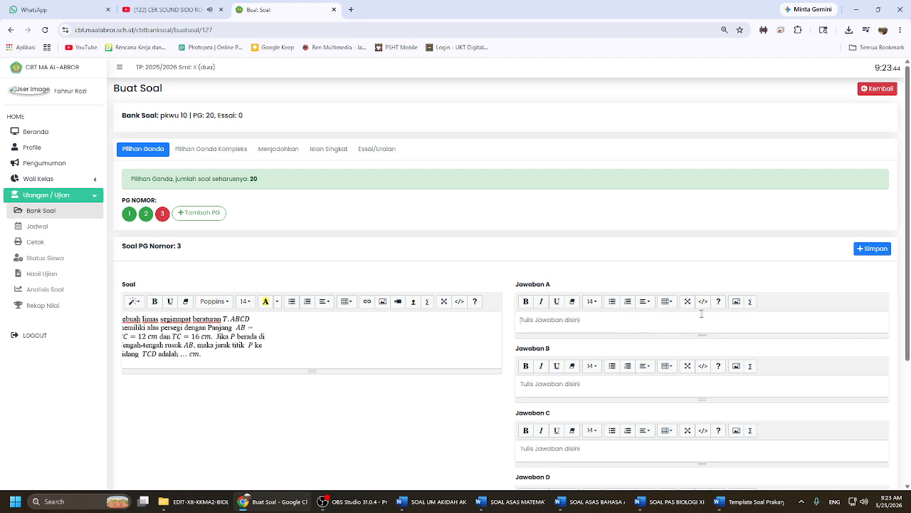
{"action": "left_click", "coordinate": [751, 303]}
{"action": "left_click", "coordinate": [392, 129]}
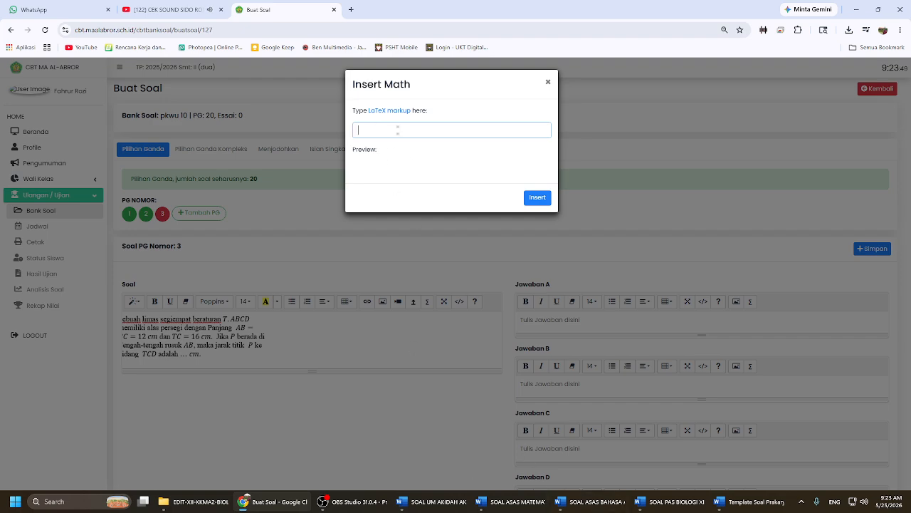
{"action": "left_click", "coordinate": [510, 501]}
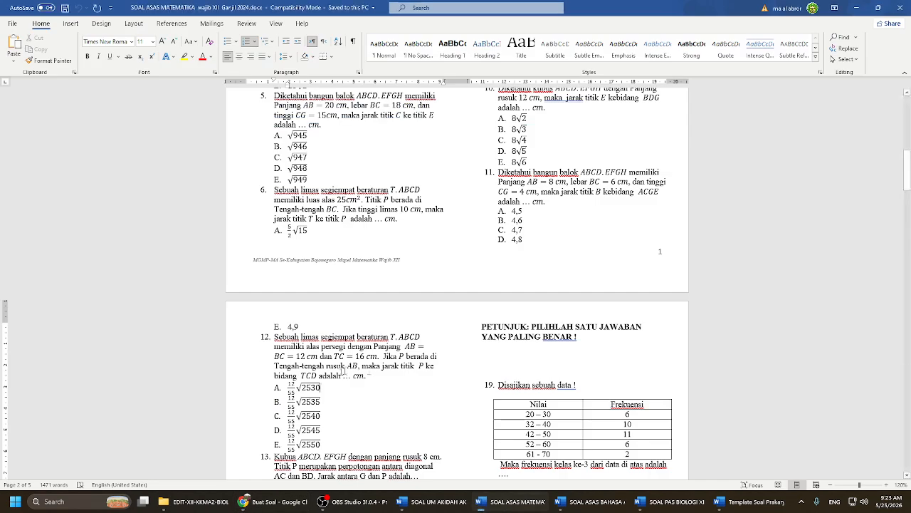
{"action": "left_click", "coordinate": [284, 391]}
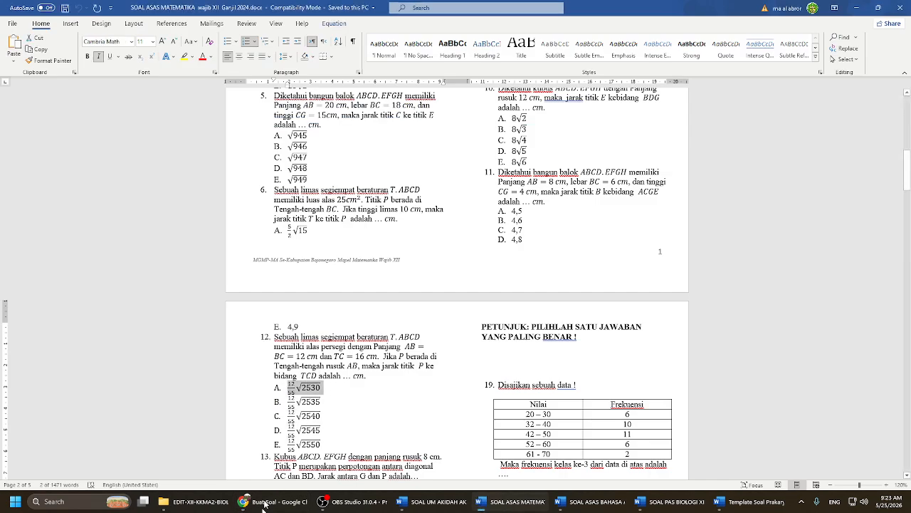
{"action": "left_click", "coordinate": [292, 502]}
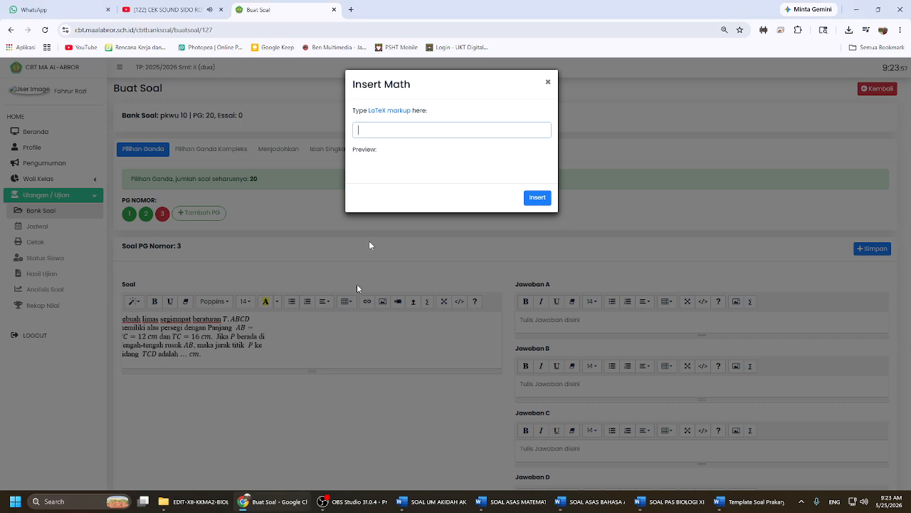
{"action": "type", "text": "12/55 √2530"}
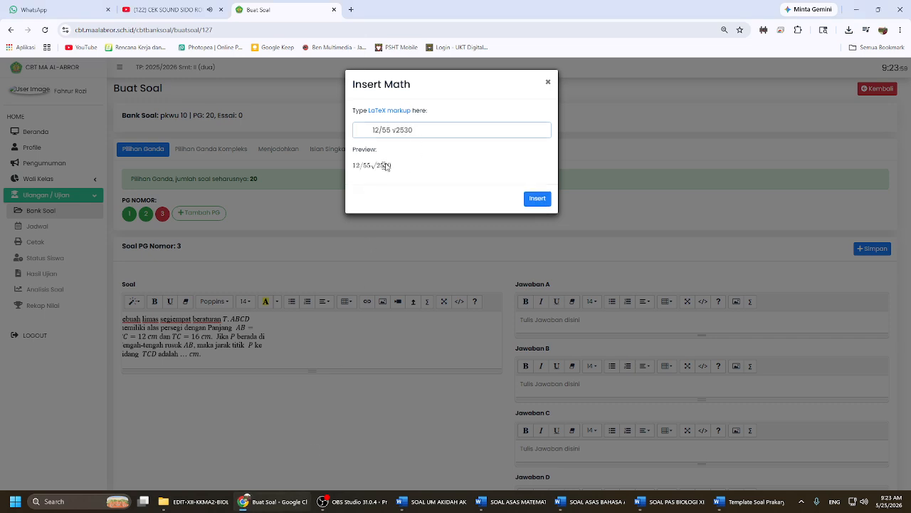
{"action": "left_click", "coordinate": [539, 200]}
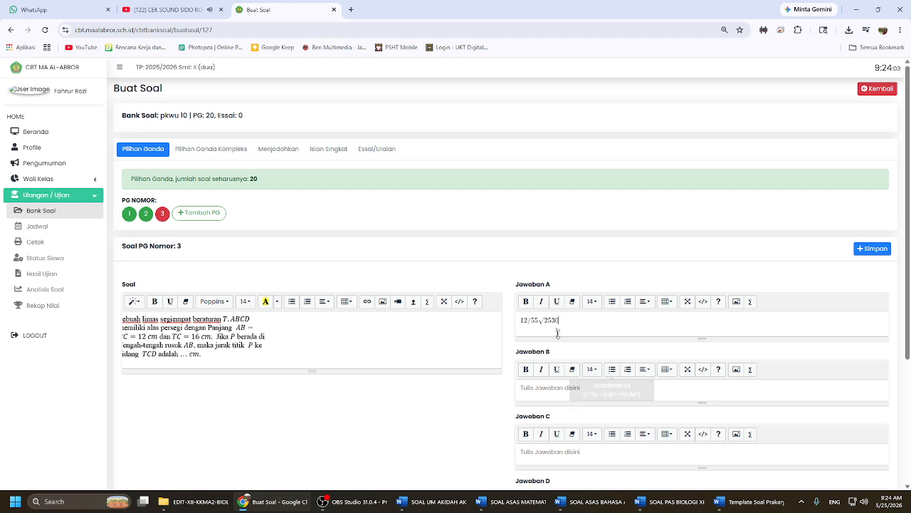
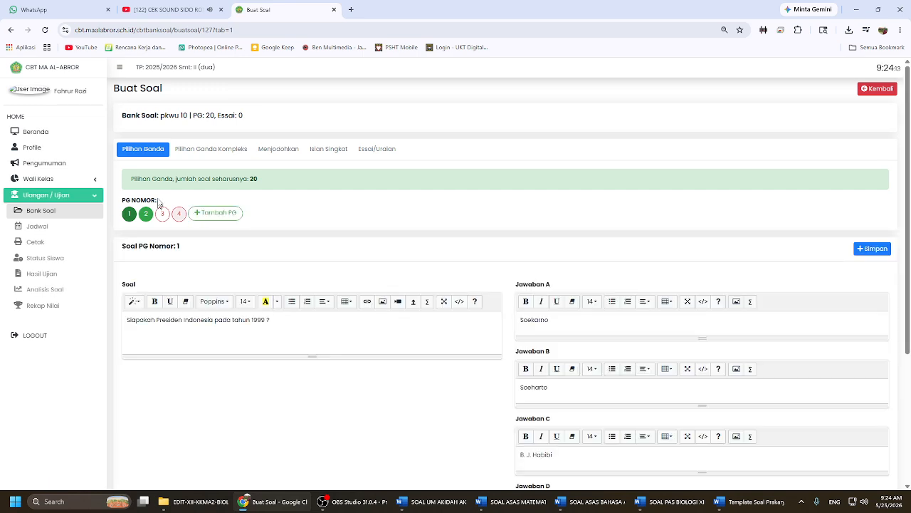
Step: Look over PG question 1's answers and its Jawaban Benar choices
{"action": "scroll", "coordinate": [424, 285], "scroll_direction": "down", "scroll_amount": 3}
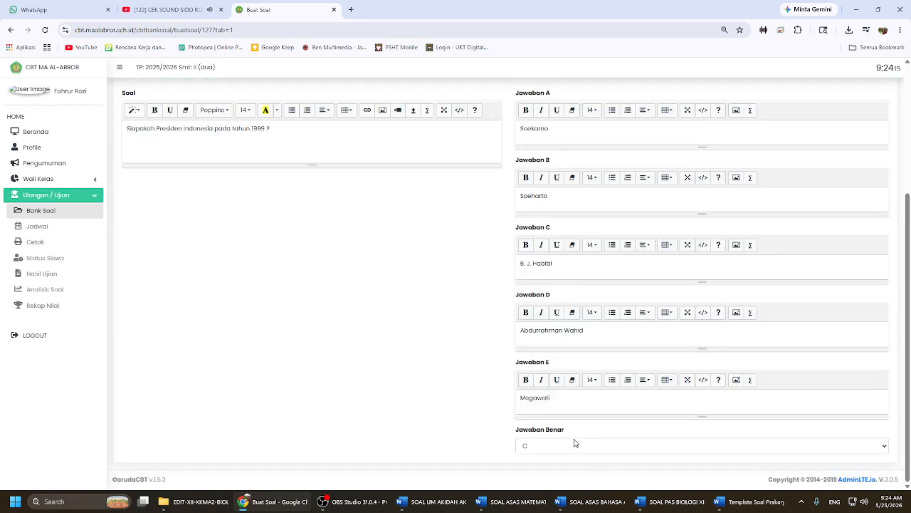
{"action": "left_click", "coordinate": [550, 446]}
{"action": "left_click", "coordinate": [548, 447]}
{"action": "left_click", "coordinate": [548, 447]}
{"action": "left_click", "coordinate": [548, 449]}
{"action": "scroll", "coordinate": [415, 368], "scroll_direction": "up", "scroll_amount": 3}
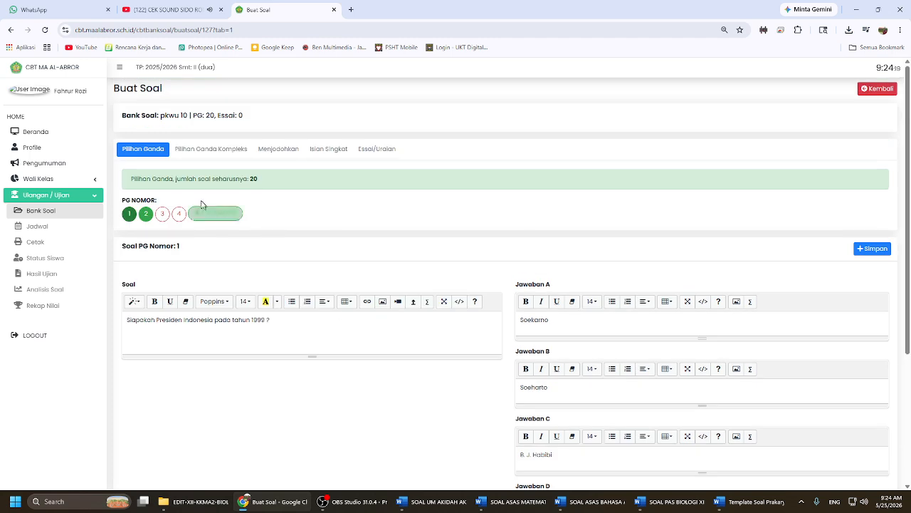
Step: Add another Pilihan Ganda question as number 5, and bring up the empty PG question 4
{"action": "left_click", "coordinate": [200, 217]}
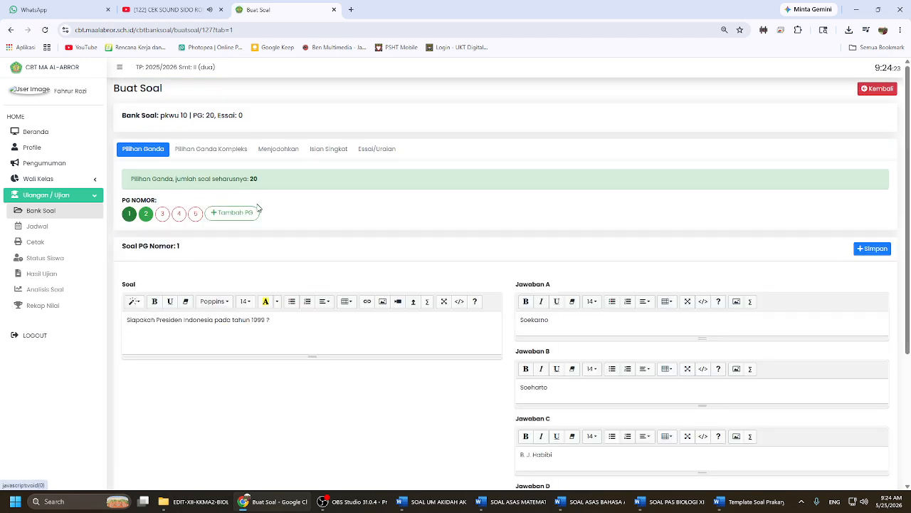
{"action": "left_click", "coordinate": [196, 213]}
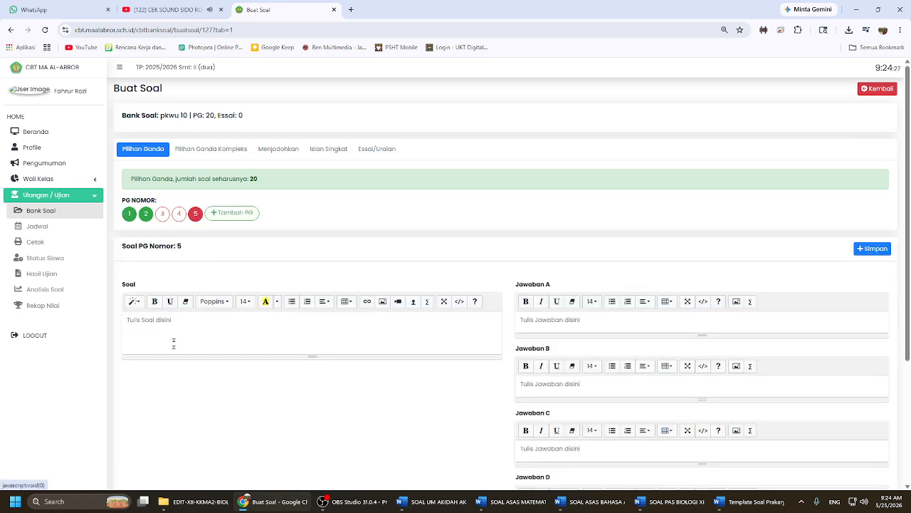
{"action": "left_click", "coordinate": [178, 213]}
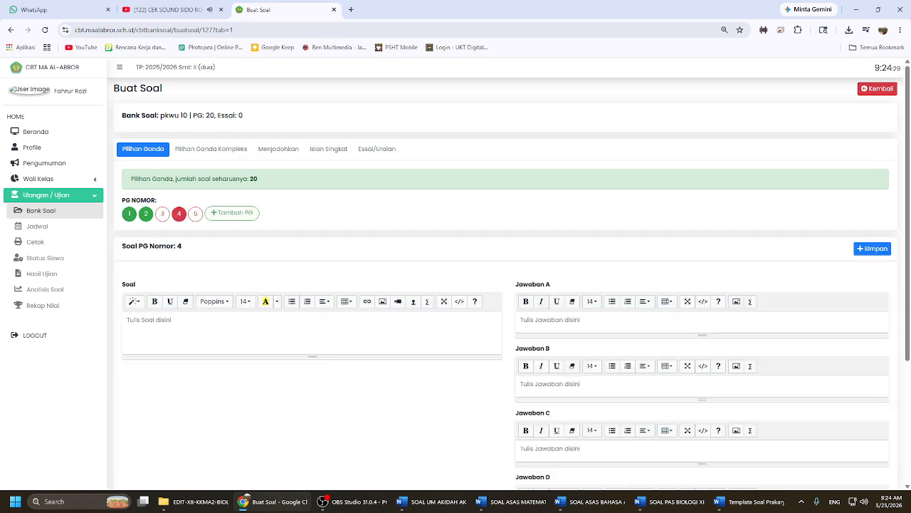
Step: Copy the first line of question 4 from the SOAL ASAS BAHASA ARAB document into PG question 4's Soal field
{"action": "left_click", "coordinate": [509, 501]}
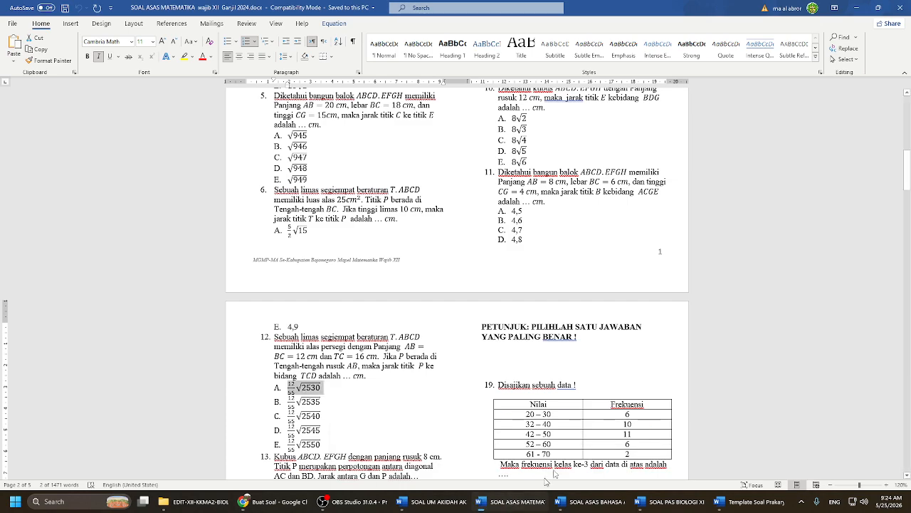
{"action": "scroll", "coordinate": [373, 374], "scroll_direction": "down", "scroll_amount": 3}
{"action": "scroll", "coordinate": [372, 374], "scroll_direction": "up", "scroll_amount": 6}
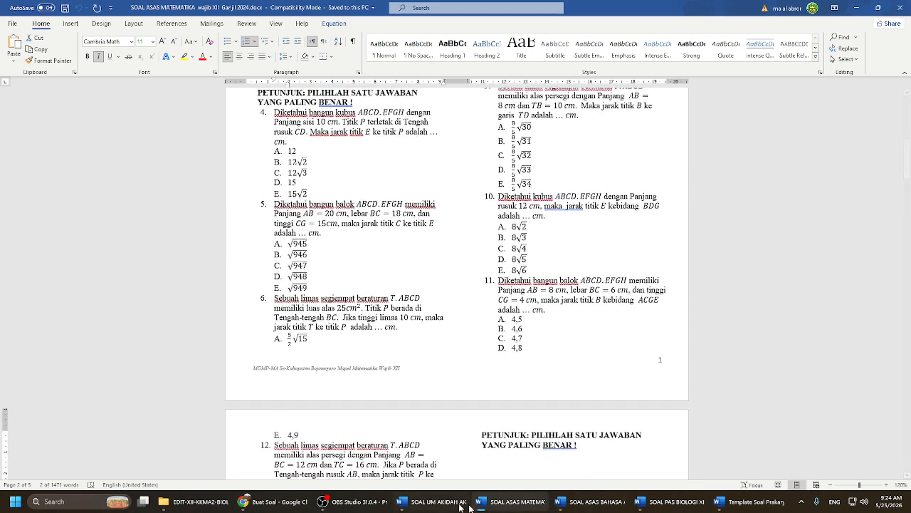
{"action": "left_click", "coordinate": [582, 504]}
{"action": "scroll", "coordinate": [591, 361], "scroll_direction": "down", "scroll_amount": 3}
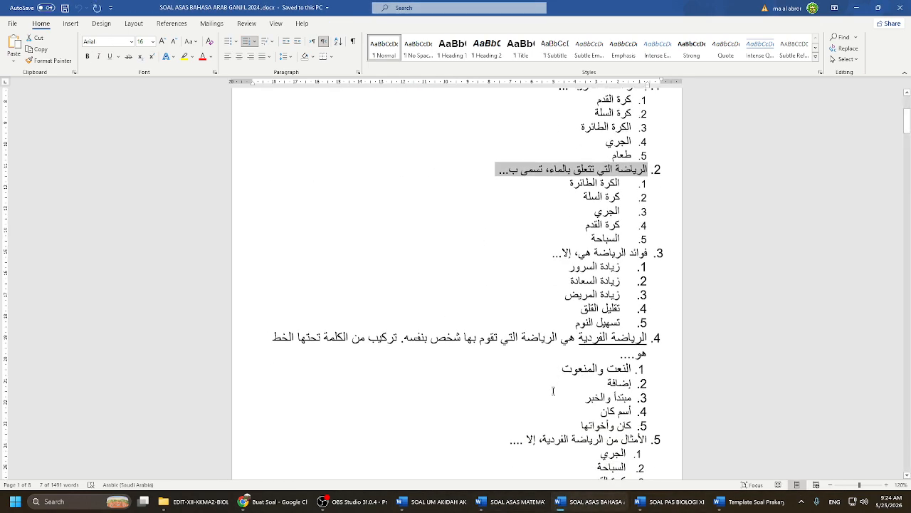
{"action": "scroll", "coordinate": [590, 362], "scroll_direction": "down", "scroll_amount": 1}
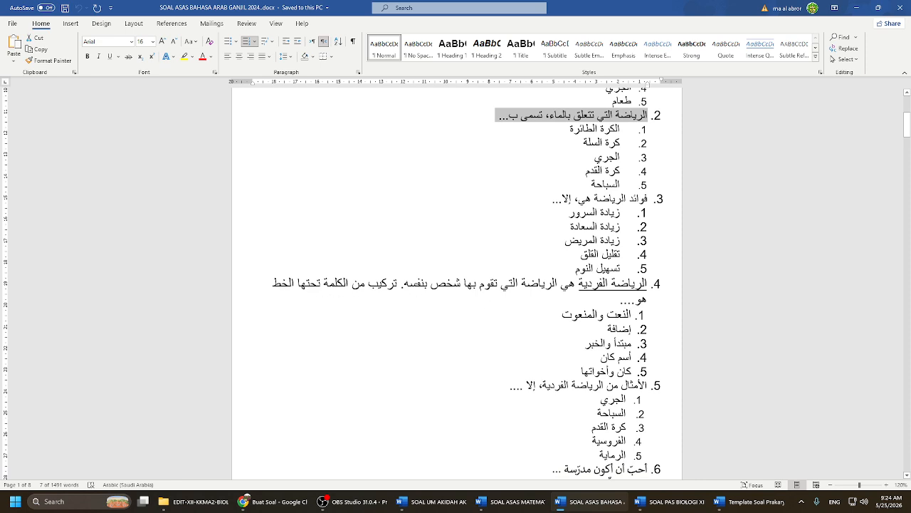
{"action": "left_click_drag", "start_coordinate": [271, 283], "coordinate": [647, 283]}
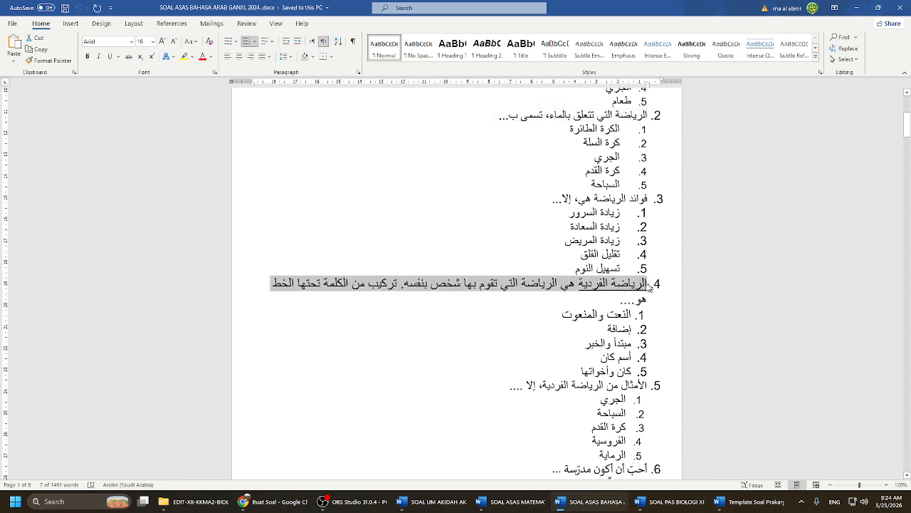
{"action": "left_click", "coordinate": [274, 501]}
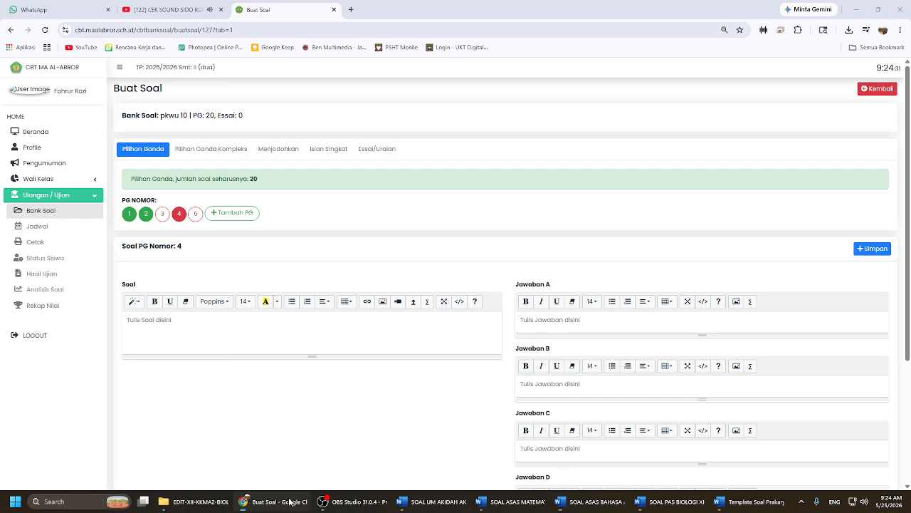
{"action": "left_click", "coordinate": [181, 320]}
{"action": "type", "text": "هي الرياضة التي تقوم بها شخص بنفسه. تركيب من الكلمة تحتها الخط الرياضة الفردية"}
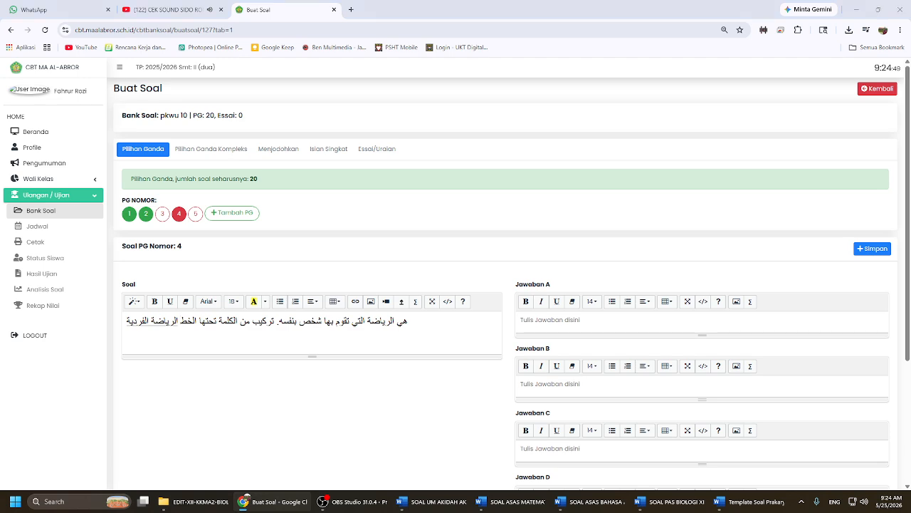
Step: Compare PG question 4's Soal text with question 4 in the SOAL ASAS BAHASA ARAB document and look over its empty answer fields
{"action": "key", "text": "alt+Tab"}
{"action": "key", "text": "alt+Tab"}
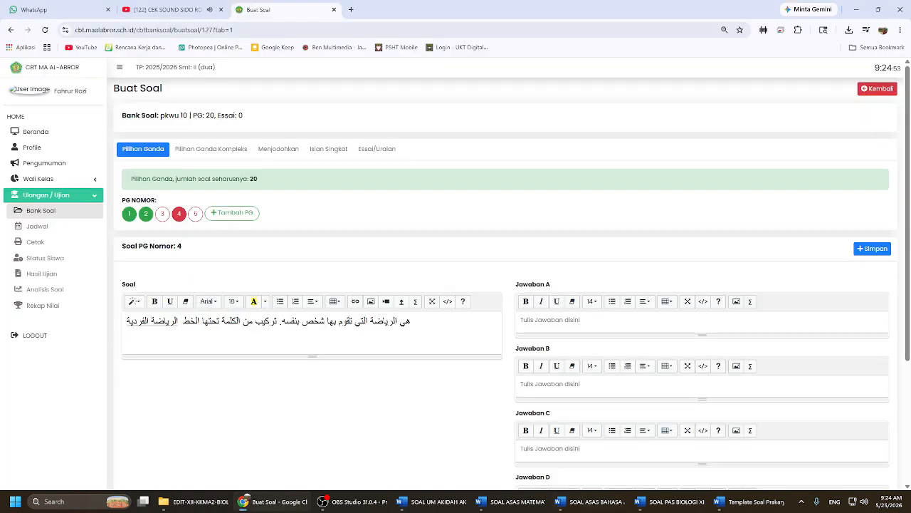
{"action": "key", "text": "alt+Tab"}
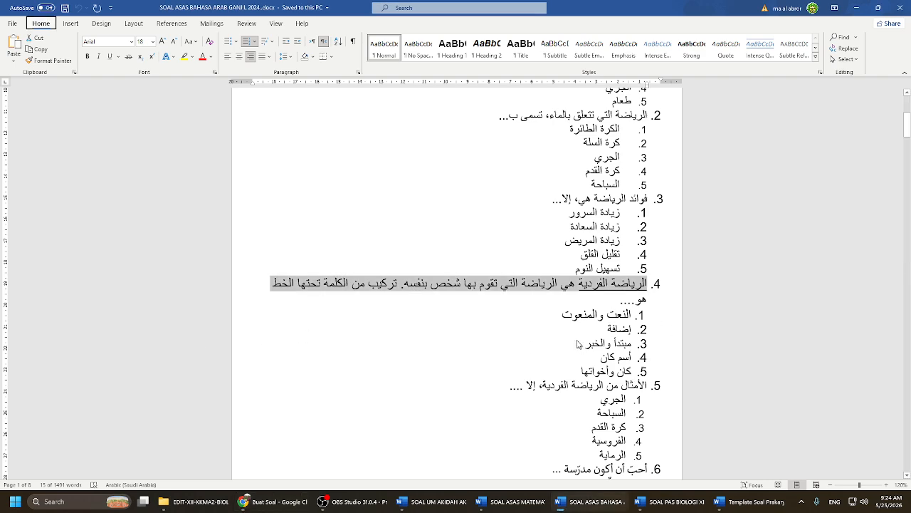
{"action": "key", "text": "alt+Tab"}
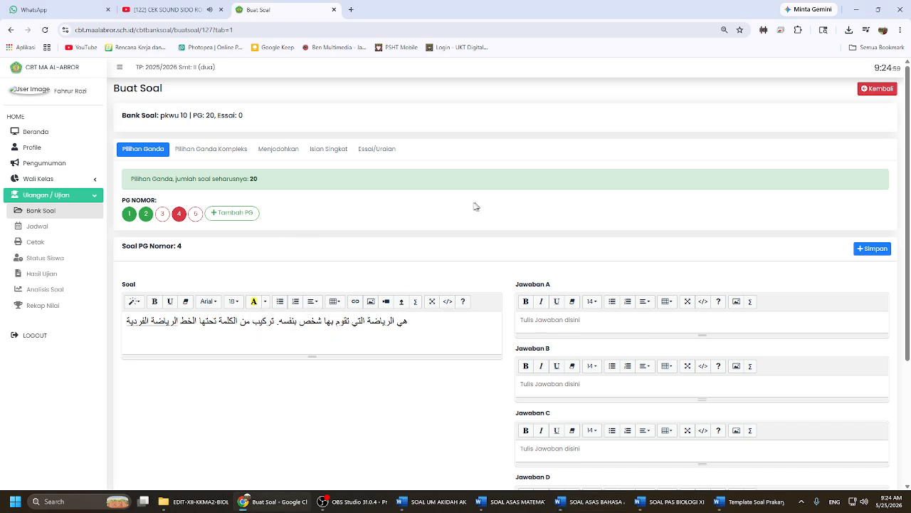
{"action": "scroll", "coordinate": [580, 384], "scroll_direction": "down", "scroll_amount": 3}
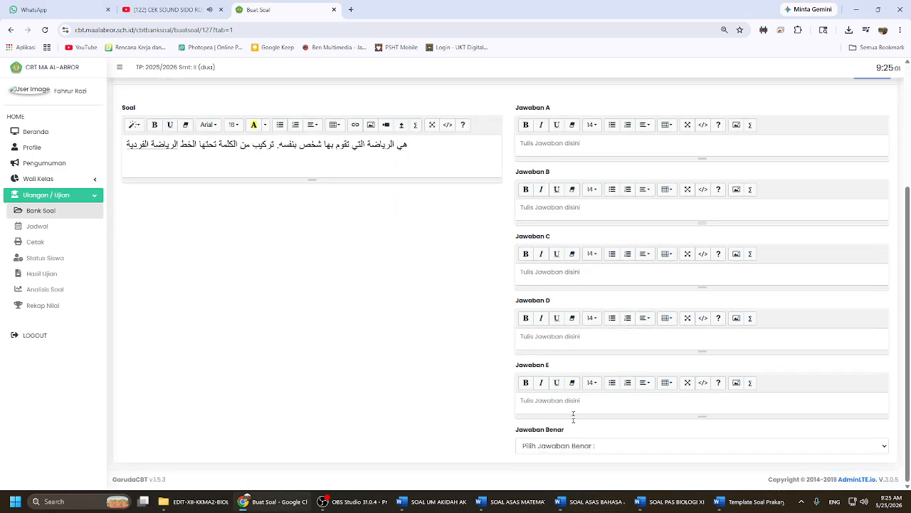
{"action": "scroll", "coordinate": [546, 380], "scroll_direction": "up", "scroll_amount": 3}
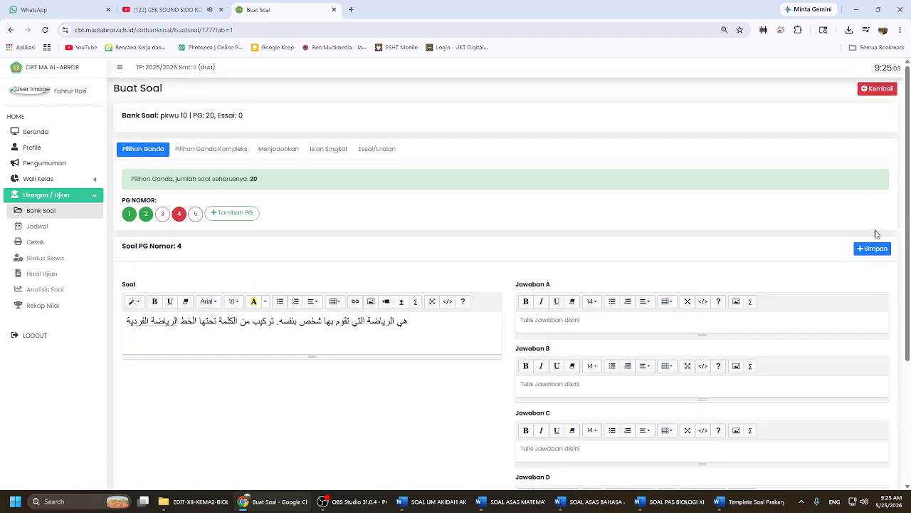
Step: Try to save PG question 4 with D chosen as its Jawaban Benar
{"action": "left_click", "coordinate": [876, 248]}
{"action": "scroll", "coordinate": [481, 277], "scroll_direction": "up", "scroll_amount": 3}
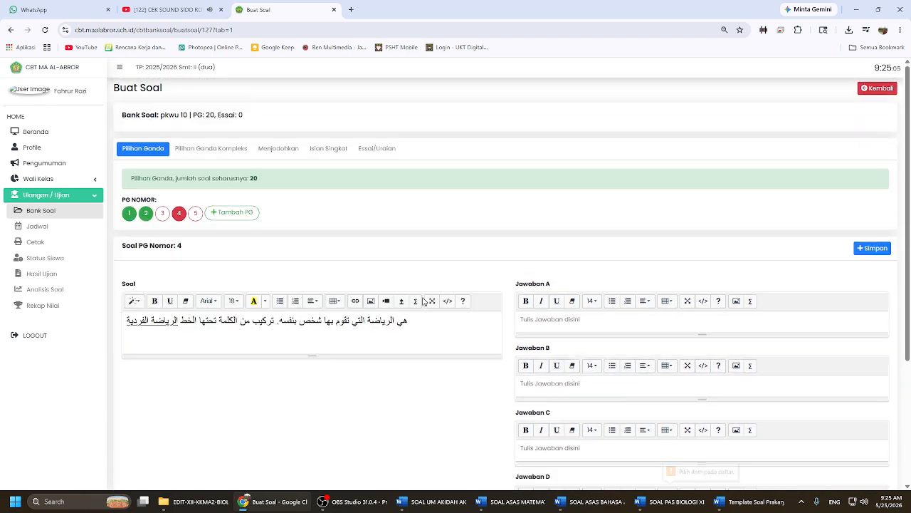
{"action": "scroll", "coordinate": [655, 282], "scroll_direction": "down", "scroll_amount": 2}
{"action": "left_click", "coordinate": [566, 447]}
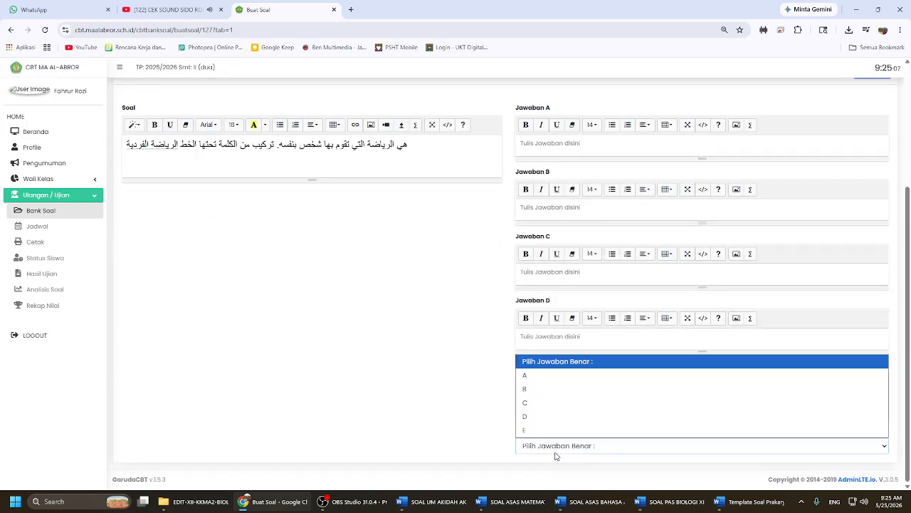
{"action": "left_click", "coordinate": [566, 417]}
{"action": "scroll", "coordinate": [665, 362], "scroll_direction": "up", "scroll_amount": 3}
{"action": "left_click", "coordinate": [862, 249]}
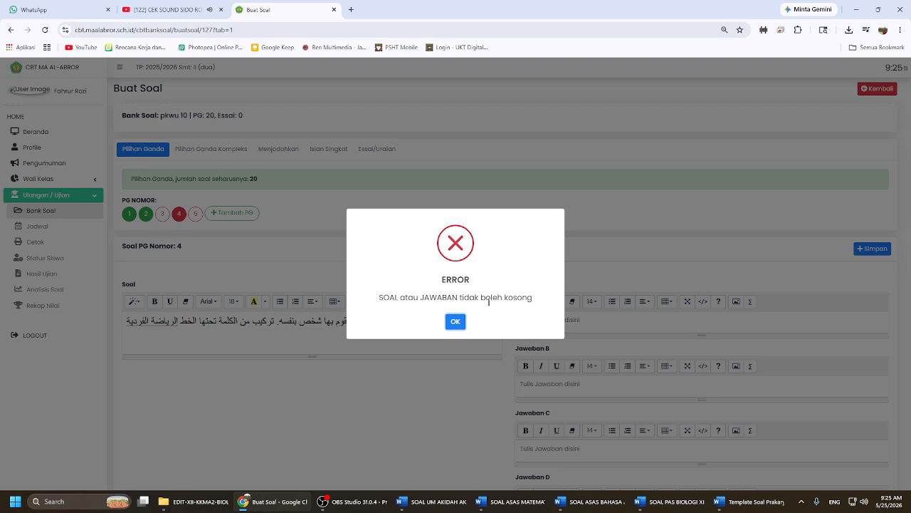
{"action": "left_click", "coordinate": [455, 322]}
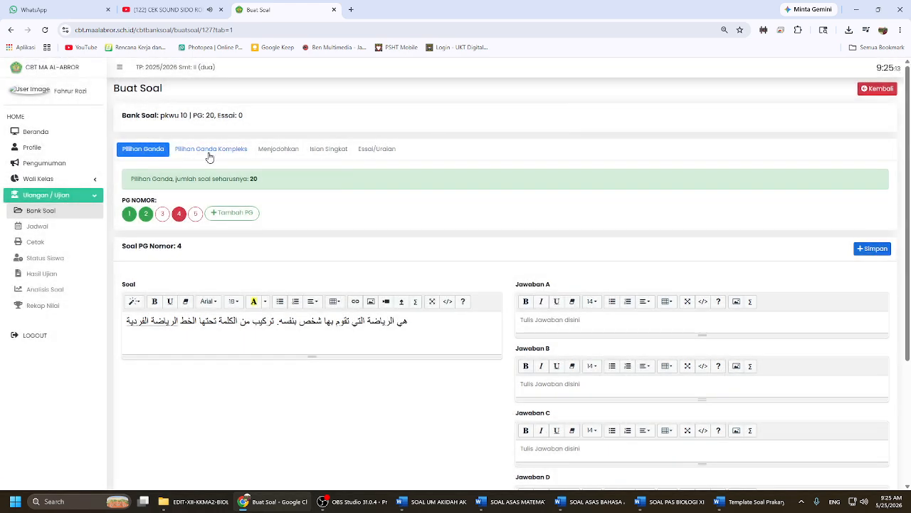
Step: Bring up Pilihan Ganda Kompleks question 1 and review its answers and the Jawaban benar marks
{"action": "left_click", "coordinate": [216, 151]}
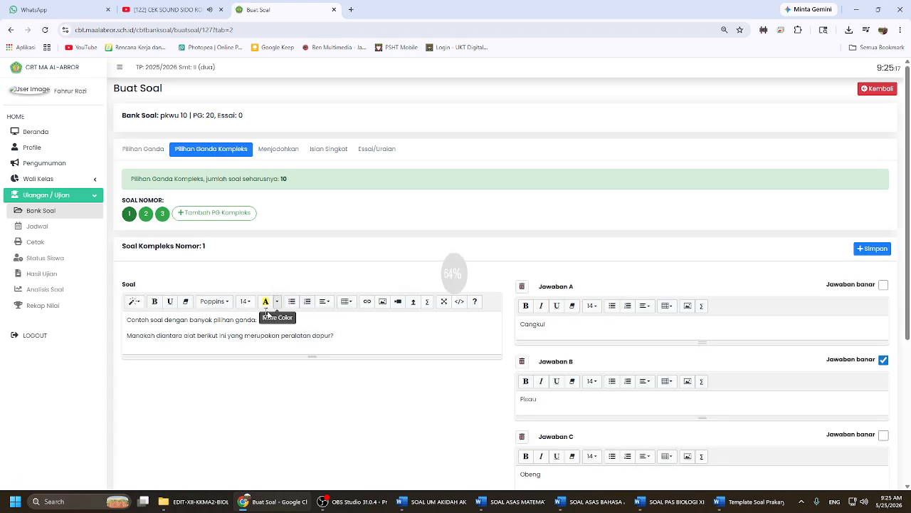
{"action": "scroll", "coordinate": [551, 320], "scroll_direction": "down", "scroll_amount": 3}
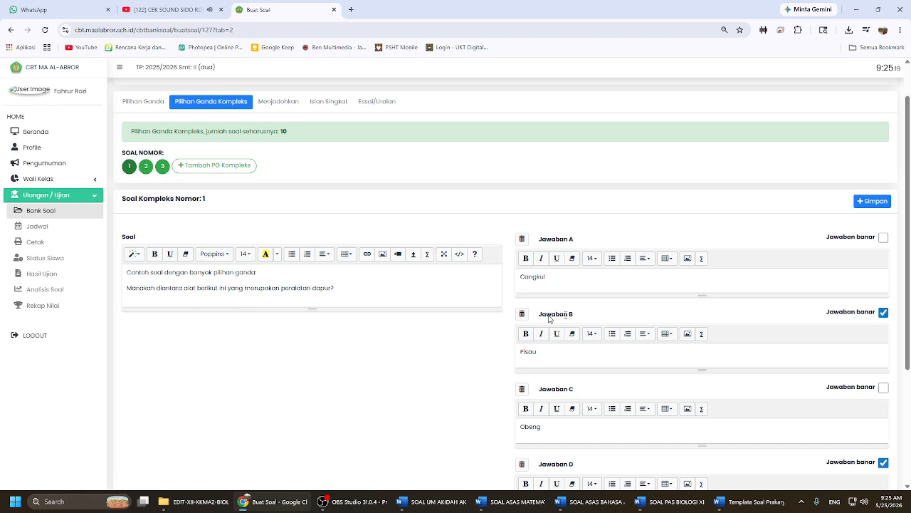
{"action": "scroll", "coordinate": [807, 263], "scroll_direction": "up", "scroll_amount": 1}
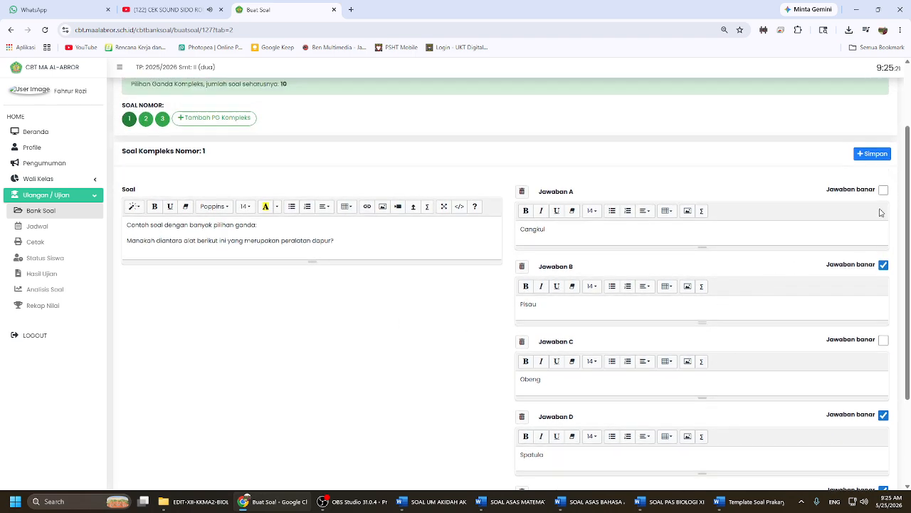
{"action": "scroll", "coordinate": [881, 212], "scroll_direction": "down", "scroll_amount": 1}
{"action": "scroll", "coordinate": [840, 213], "scroll_direction": "down", "scroll_amount": 2}
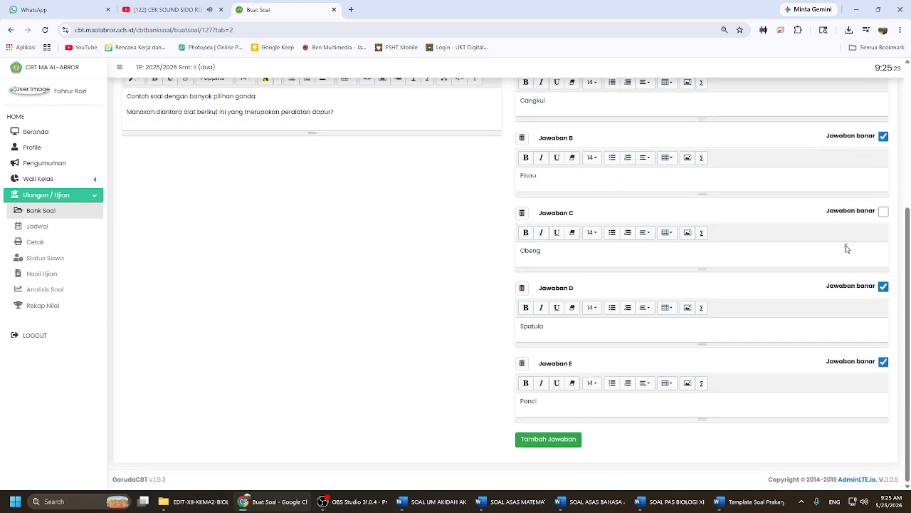
{"action": "scroll", "coordinate": [804, 331], "scroll_direction": "up", "scroll_amount": 1}
{"action": "scroll", "coordinate": [805, 331], "scroll_direction": "down", "scroll_amount": 1}
Step: Add an empty Jawaban F to Pilihan Ganda Kompleks question 1 and delete that extra answer again
{"action": "left_click", "coordinate": [563, 441]}
{"action": "scroll", "coordinate": [577, 427], "scroll_direction": "down", "scroll_amount": 1}
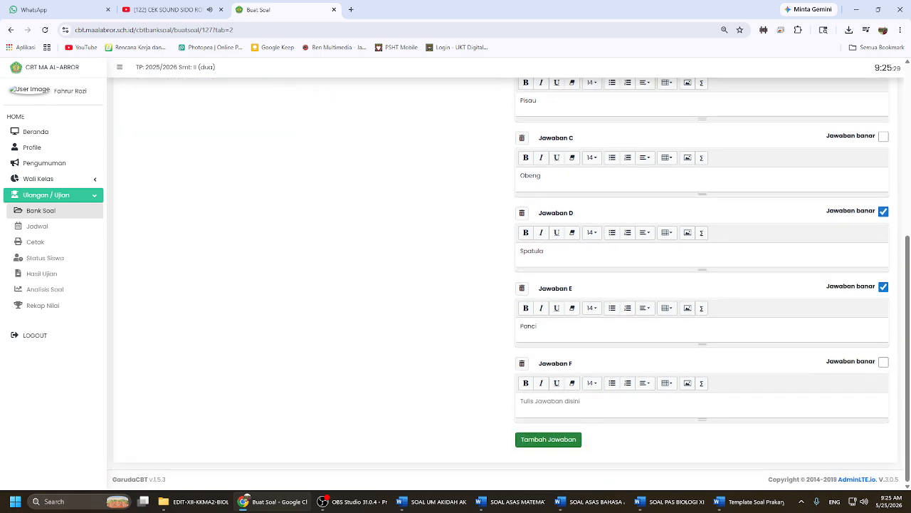
{"action": "scroll", "coordinate": [889, 382], "scroll_direction": "up", "scroll_amount": 1}
{"action": "scroll", "coordinate": [889, 382], "scroll_direction": "down", "scroll_amount": 1}
{"action": "left_click", "coordinate": [522, 363]}
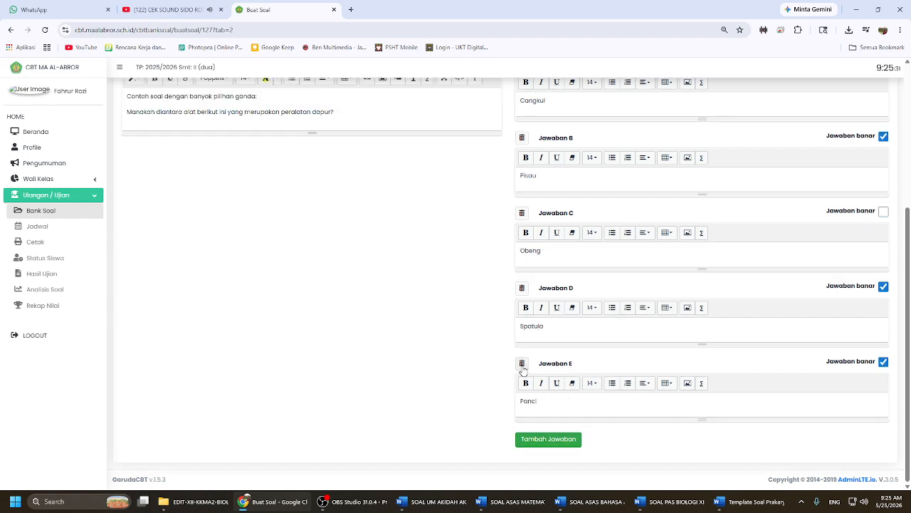
{"action": "scroll", "coordinate": [620, 368], "scroll_direction": "up", "scroll_amount": 3}
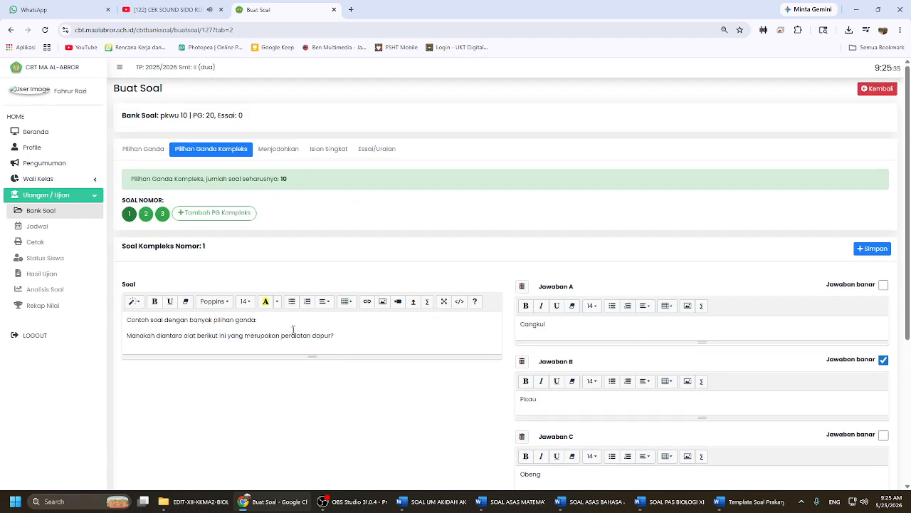
Step: Add a Menjodohkan question as number 1 and bring its Jawaban section into view
{"action": "left_click", "coordinate": [278, 150]}
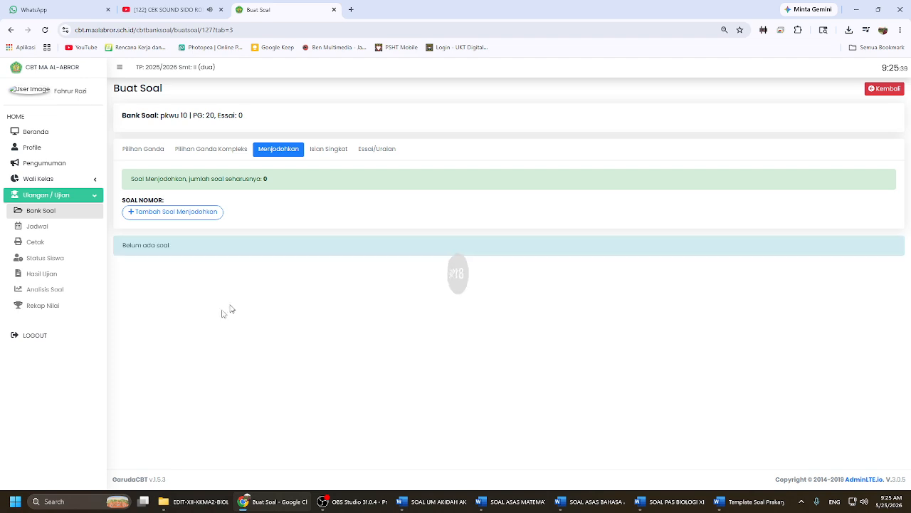
{"action": "left_click", "coordinate": [184, 212]}
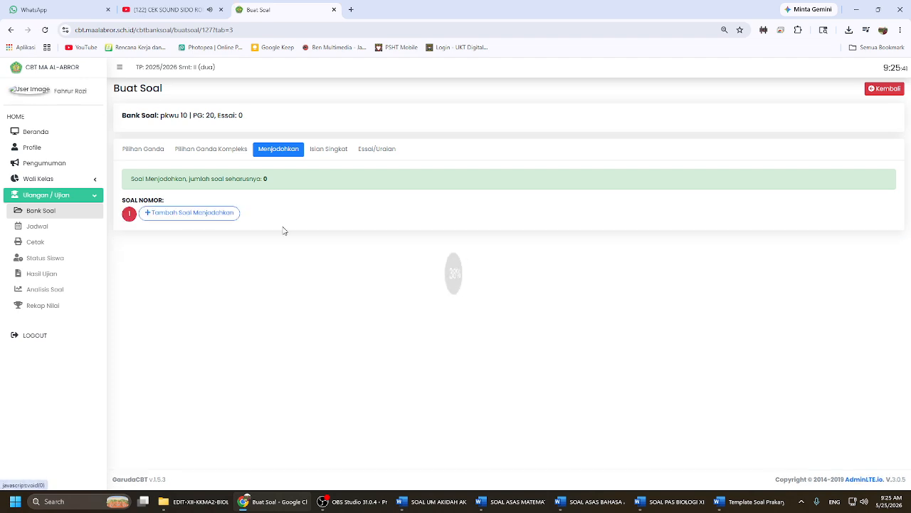
{"action": "scroll", "coordinate": [313, 326], "scroll_direction": "down", "scroll_amount": 1}
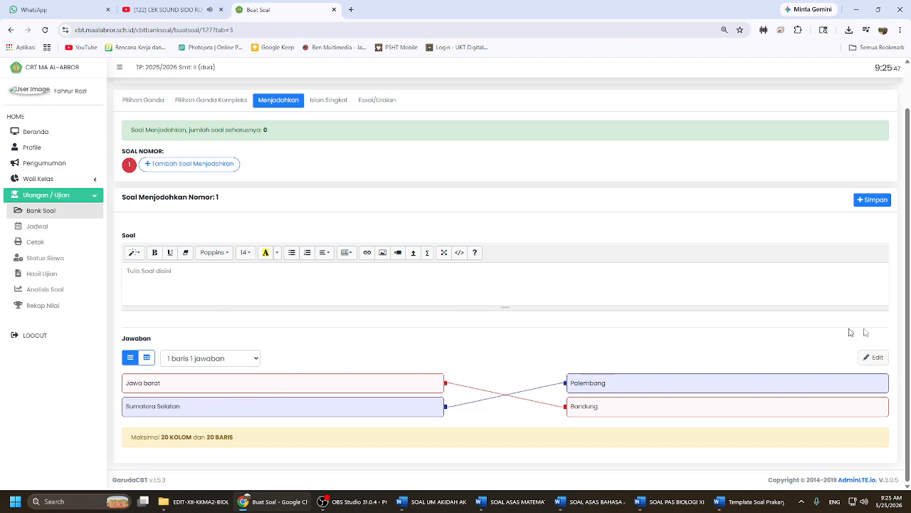
Step: Open the Menjodohkan question's answer entries for editing, look over the row and column fields, and finish editing
{"action": "left_click", "coordinate": [878, 360]}
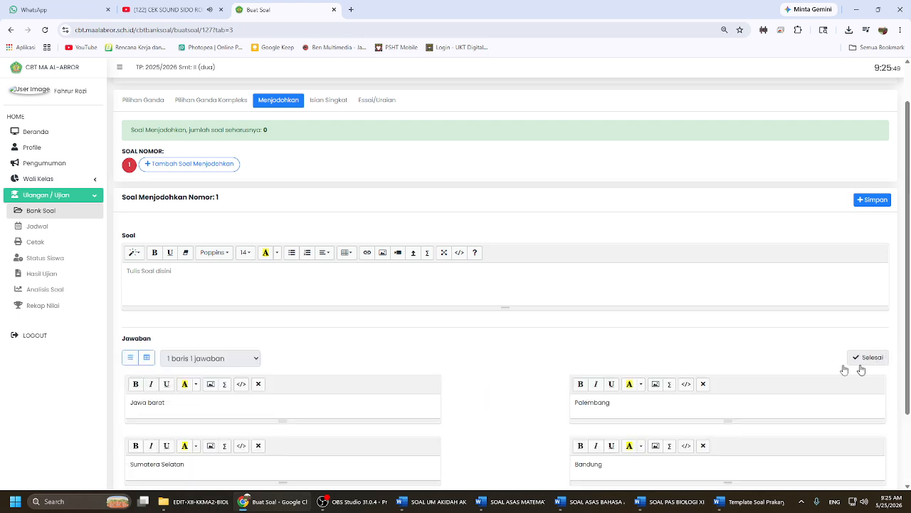
{"action": "scroll", "coordinate": [341, 305], "scroll_direction": "down", "scroll_amount": 2}
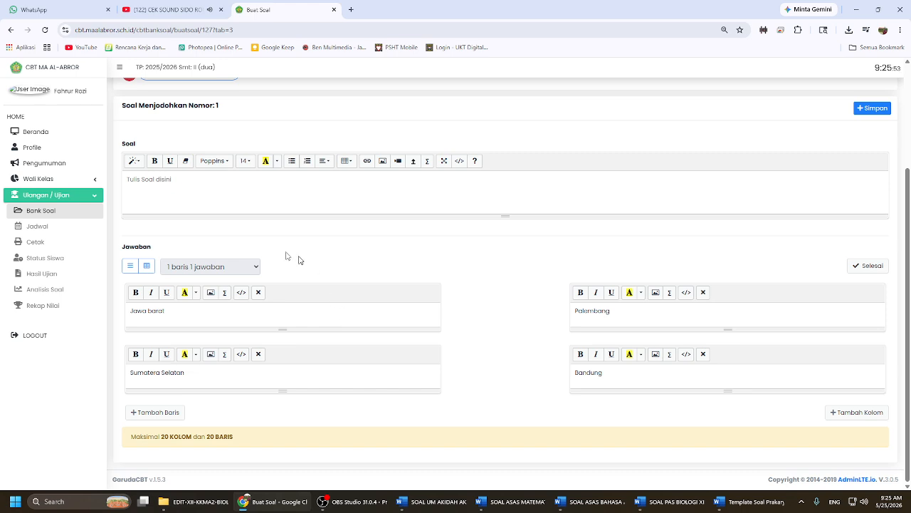
{"action": "scroll", "coordinate": [225, 220], "scroll_direction": "up", "scroll_amount": 1}
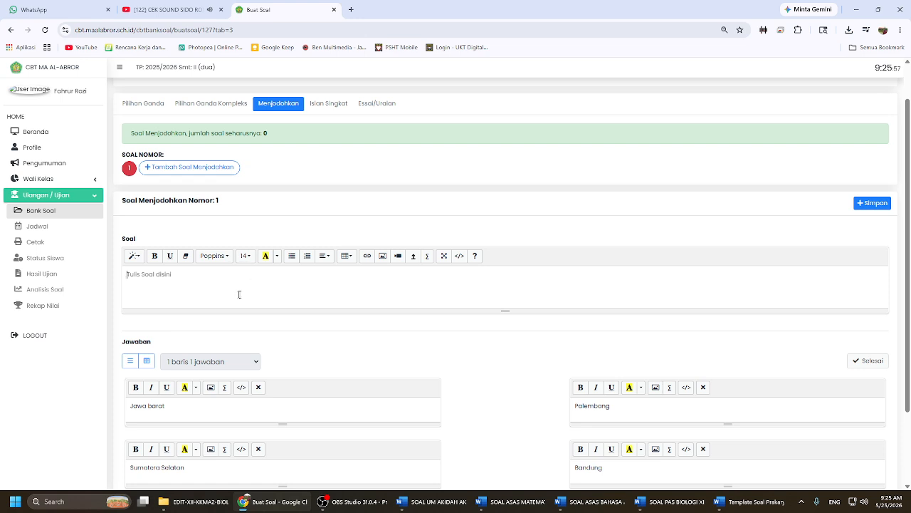
{"action": "scroll", "coordinate": [239, 294], "scroll_direction": "down", "scroll_amount": 1}
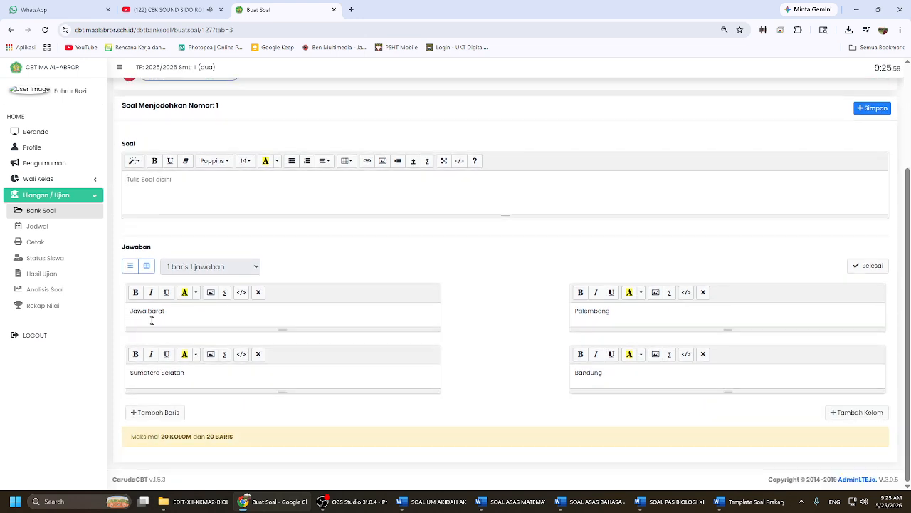
{"action": "key", "text": "ctrl+a"}
{"action": "left_click", "coordinate": [291, 271]}
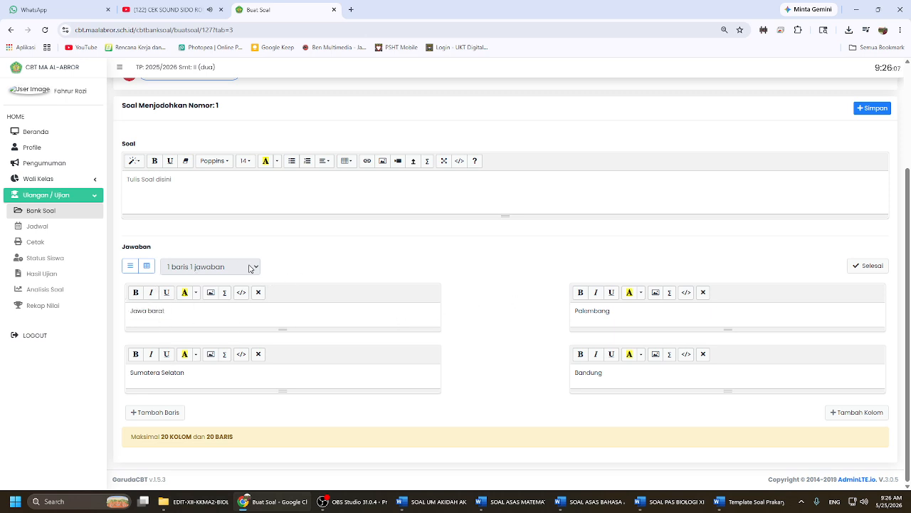
{"action": "left_click", "coordinate": [867, 266]}
Step: Set the matching answer type to 1 baris banyak jawaban and link Jawa barat to Palembang
{"action": "left_click", "coordinate": [197, 365]}
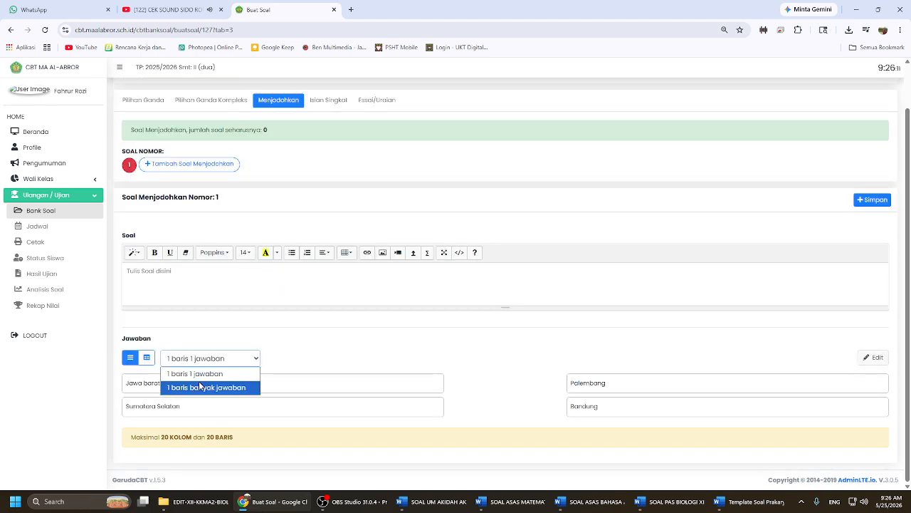
{"action": "left_click", "coordinate": [196, 385]}
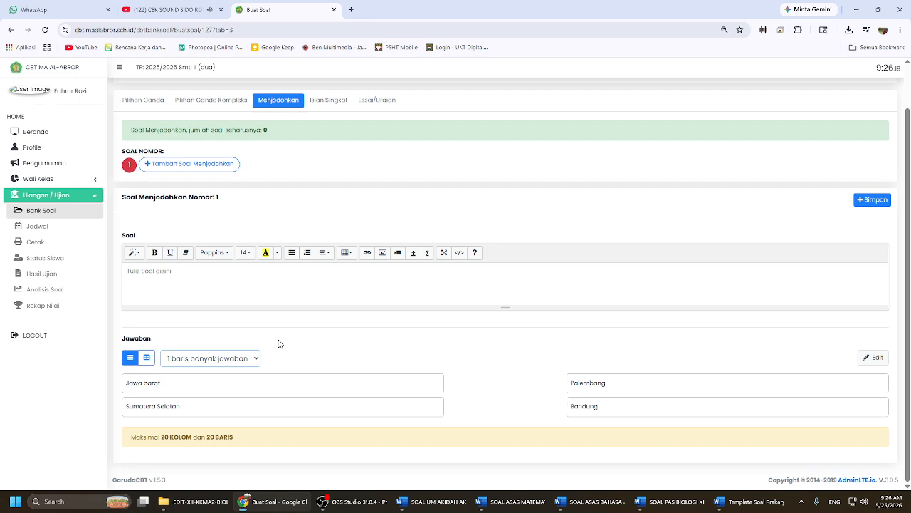
{"action": "left_click_drag", "start_coordinate": [339, 383], "coordinate": [603, 387]}
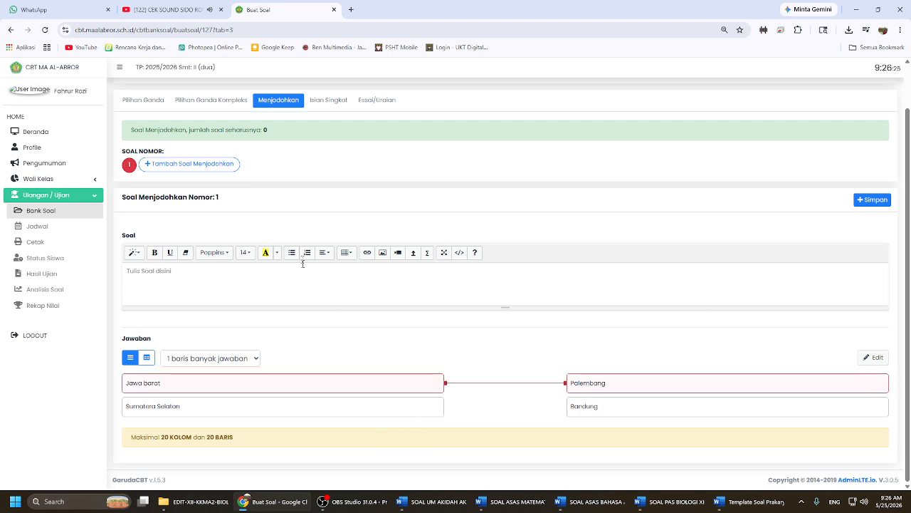
Step: Add an Isian Singkat question and an Essai/Uraian question, each as number 1
{"action": "left_click", "coordinate": [323, 101]}
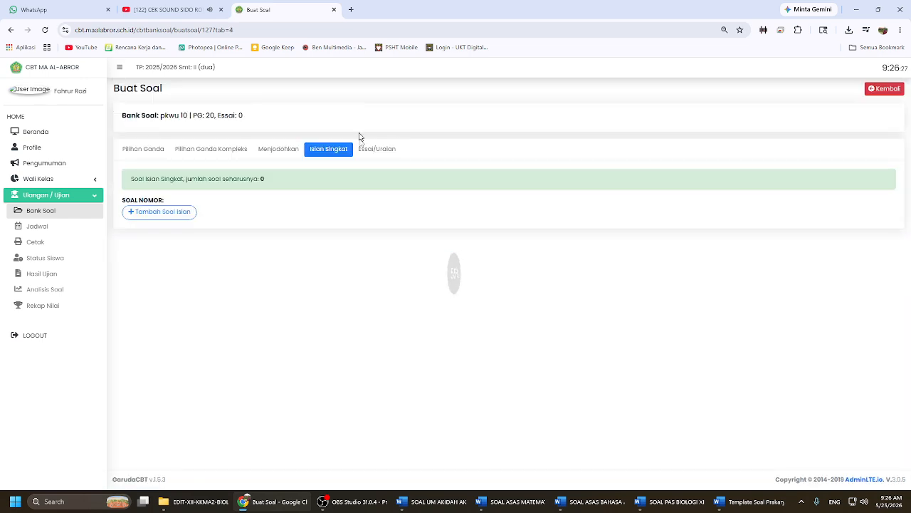
{"action": "left_click", "coordinate": [168, 215]}
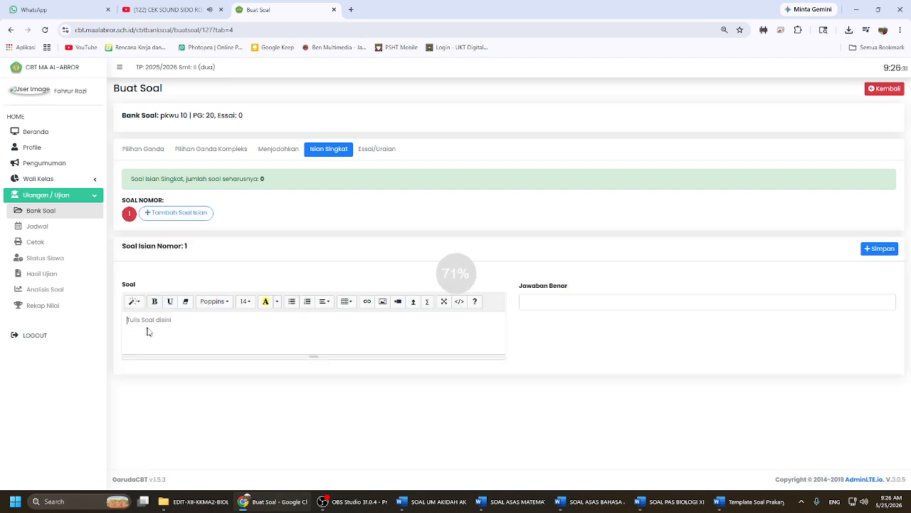
{"action": "left_click", "coordinate": [546, 303]}
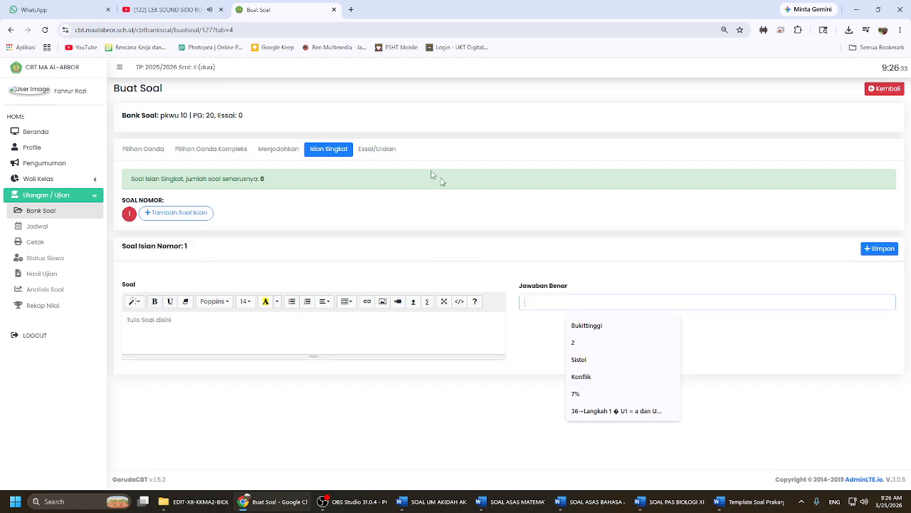
{"action": "left_click", "coordinate": [380, 149]}
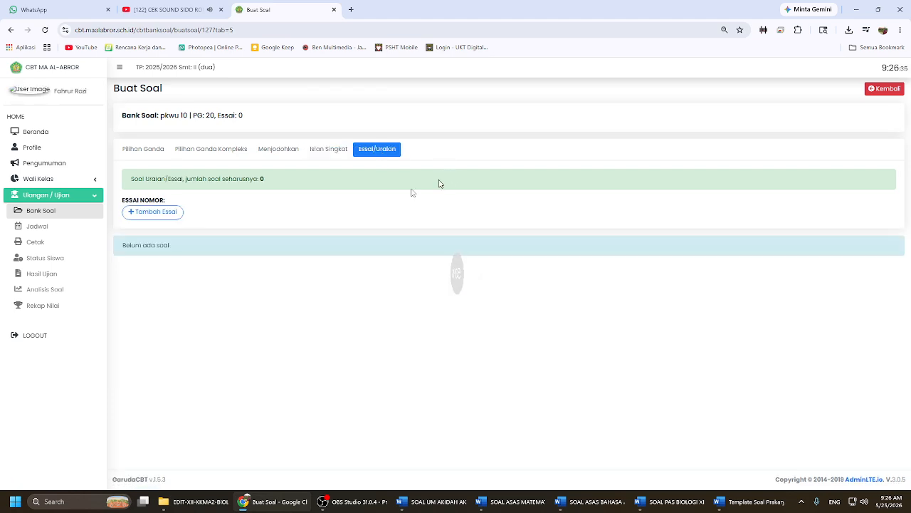
{"action": "left_click", "coordinate": [156, 213]}
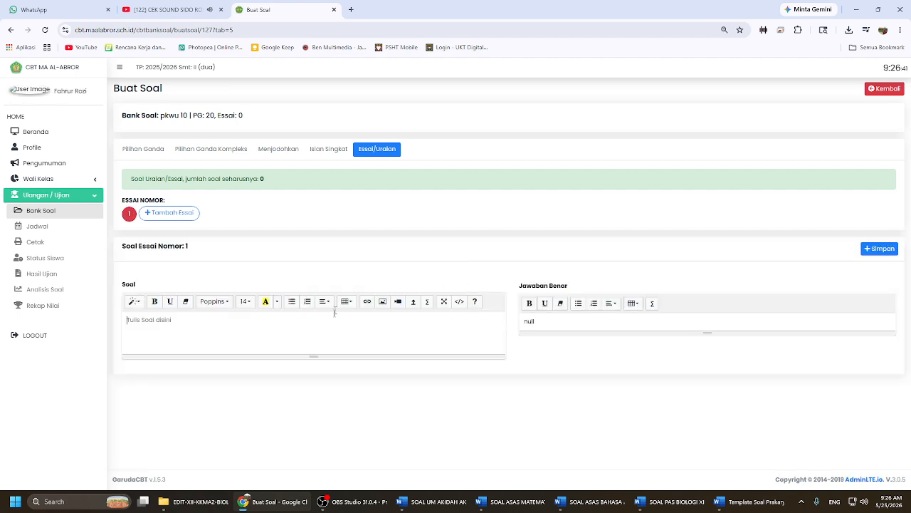
Step: Return to the Bank Soal overview and filter the list by Semua
{"action": "left_click", "coordinate": [883, 88]}
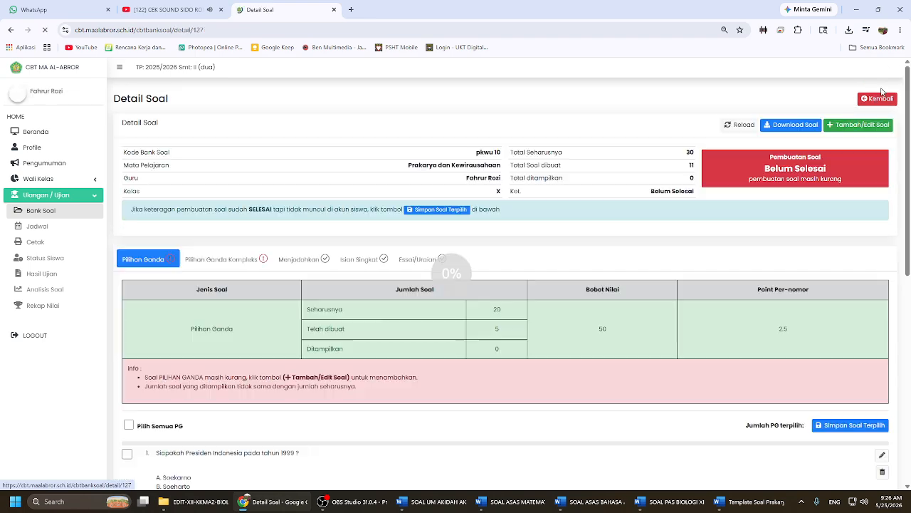
{"action": "left_click", "coordinate": [877, 99]}
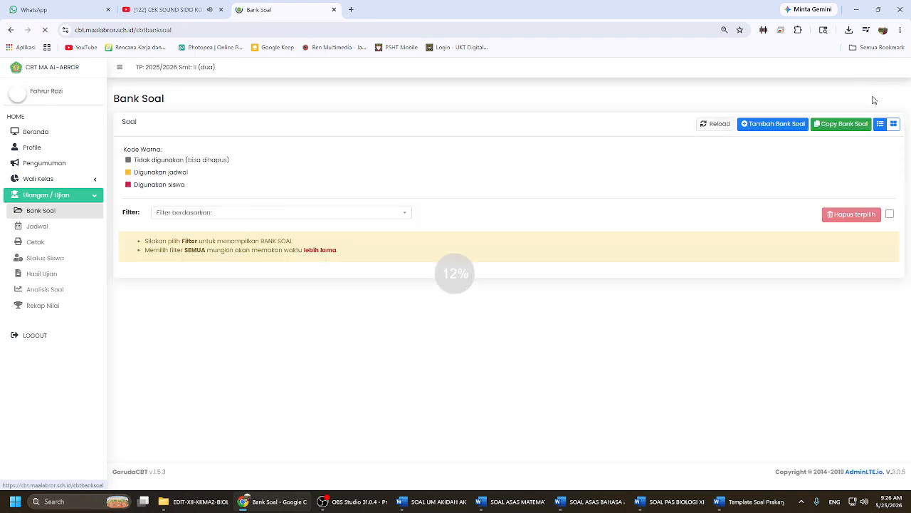
{"action": "left_click", "coordinate": [310, 215]}
{"action": "left_click", "coordinate": [203, 257]}
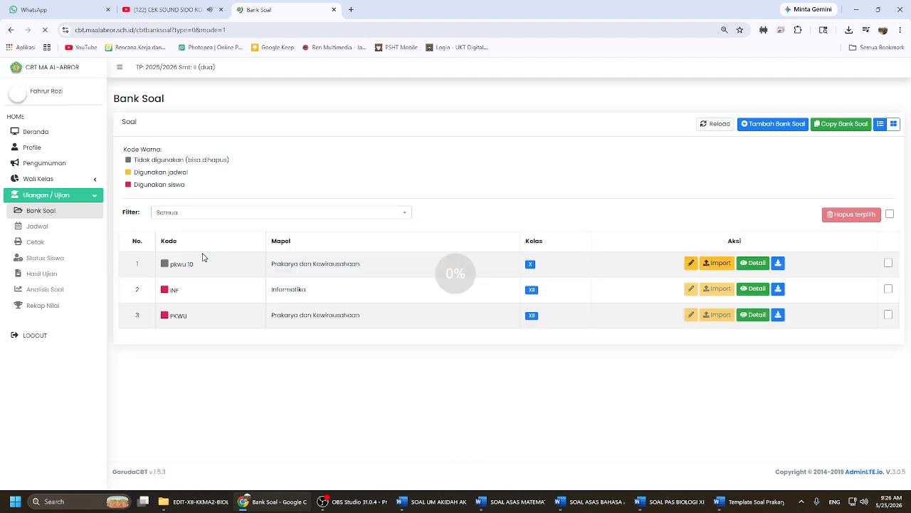
Step: Start importing questions into the pkwu 10 bank, accept replacing its existing questions, and open the upload file chooser
{"action": "left_click", "coordinate": [714, 265]}
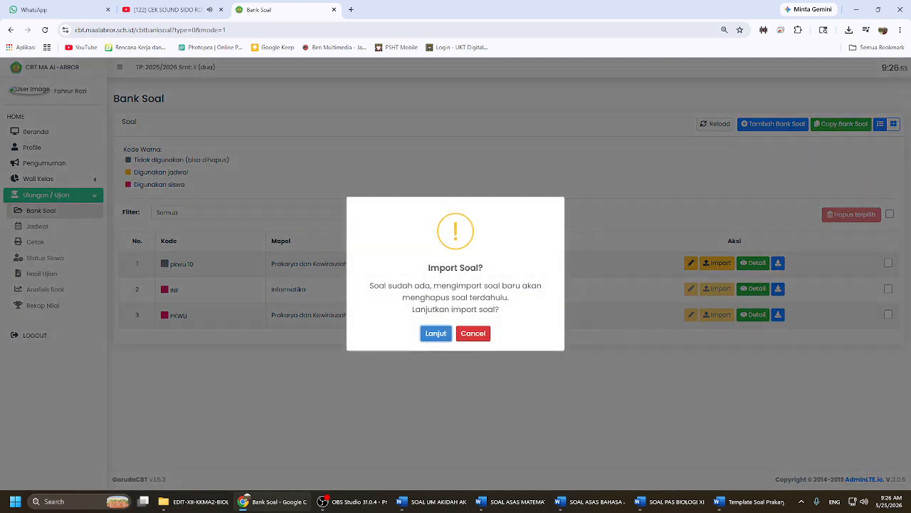
{"action": "left_click", "coordinate": [435, 335]}
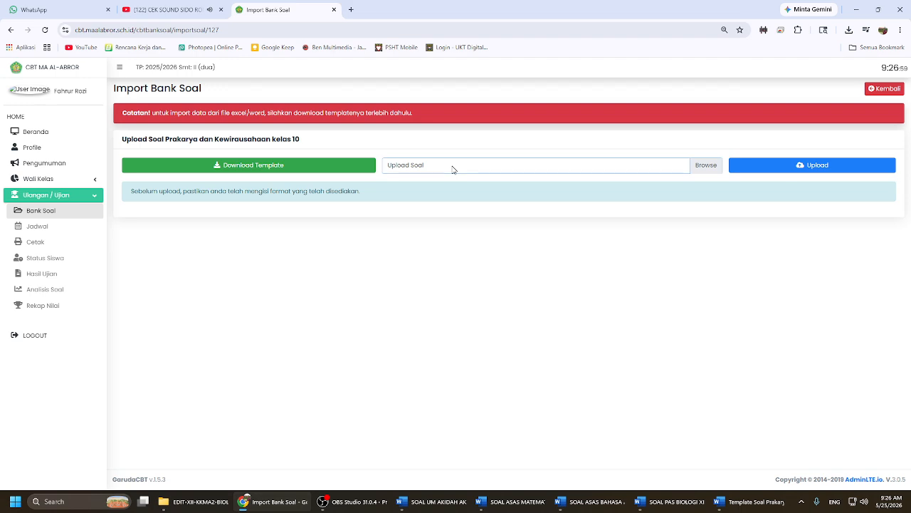
{"action": "left_click", "coordinate": [453, 167]}
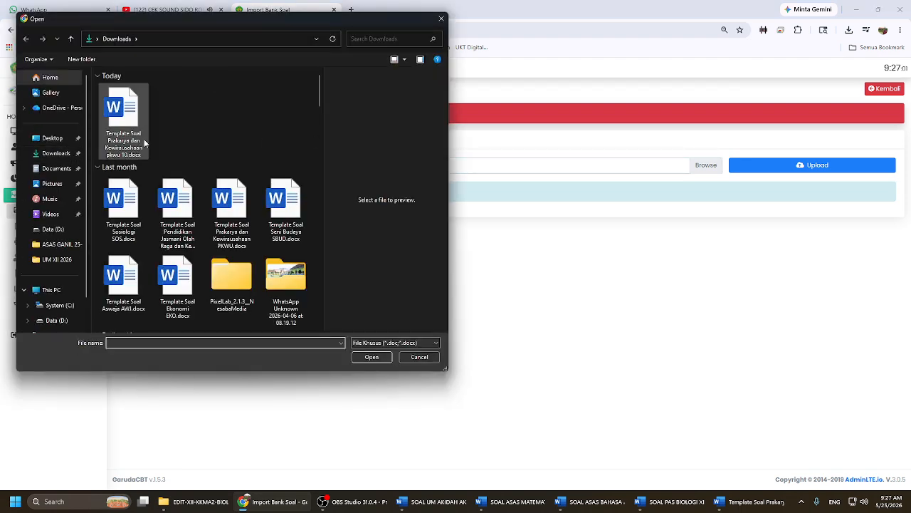
Step: Upload SOAL UM AL QURAN HADIST 2025.docx from Documents > UM XII 2025 > SOAL UM FIKS 2025 as the bank's questions
{"action": "left_click", "coordinate": [57, 260]}
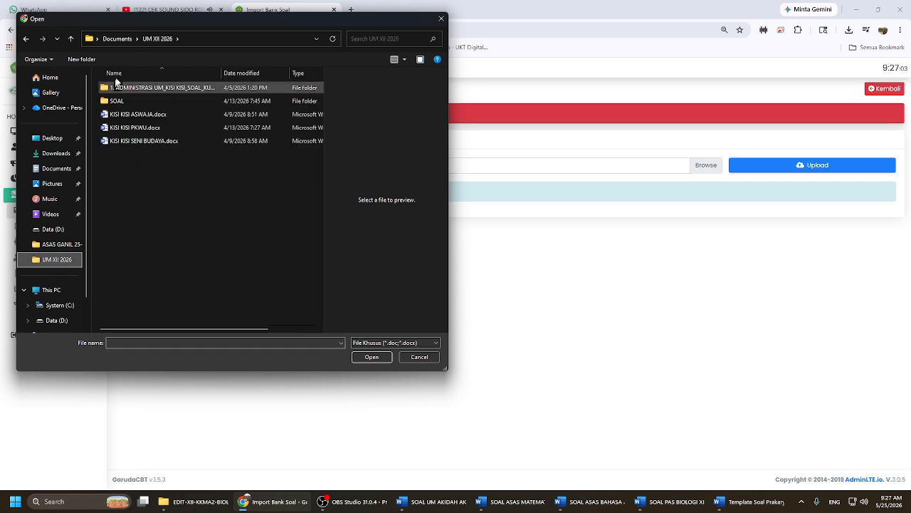
{"action": "left_click", "coordinate": [116, 39]}
{"action": "scroll", "coordinate": [138, 198], "scroll_direction": "down", "scroll_amount": 2}
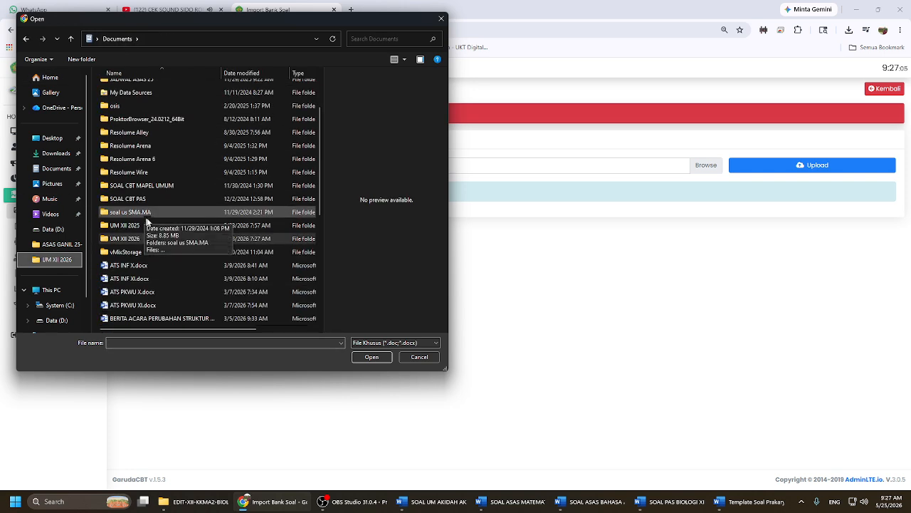
{"action": "double_click", "coordinate": [140, 224]}
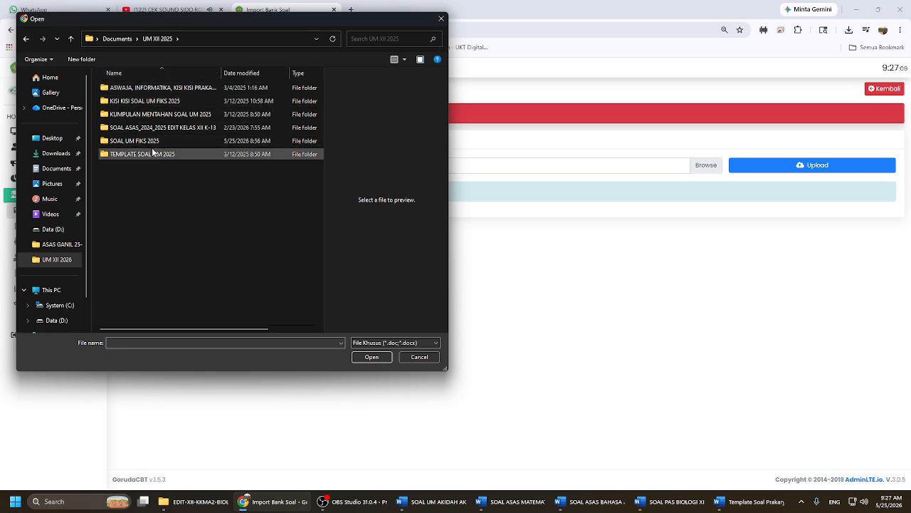
{"action": "double_click", "coordinate": [152, 139]}
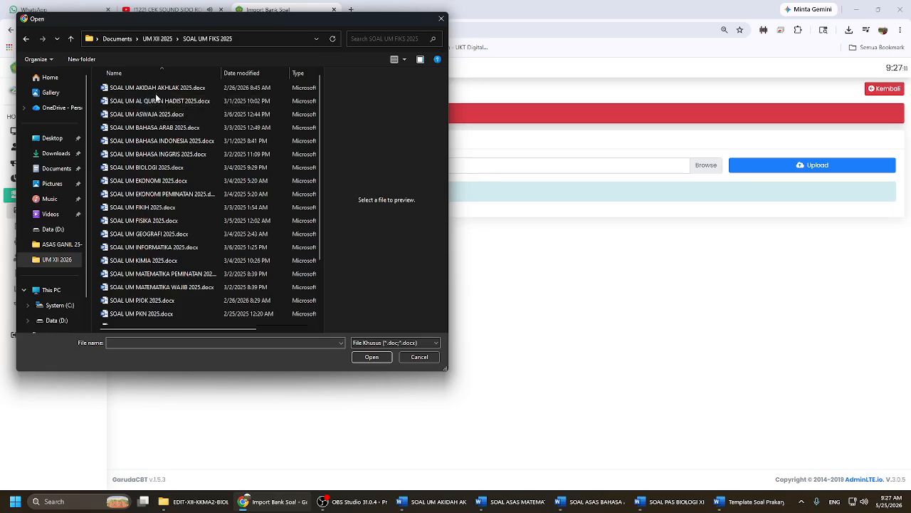
{"action": "left_click", "coordinate": [172, 101]}
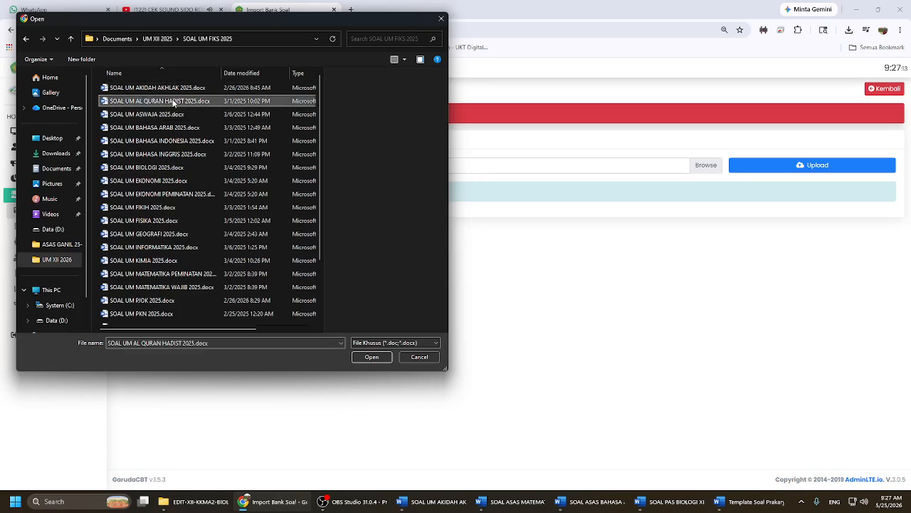
{"action": "left_click", "coordinate": [374, 357]}
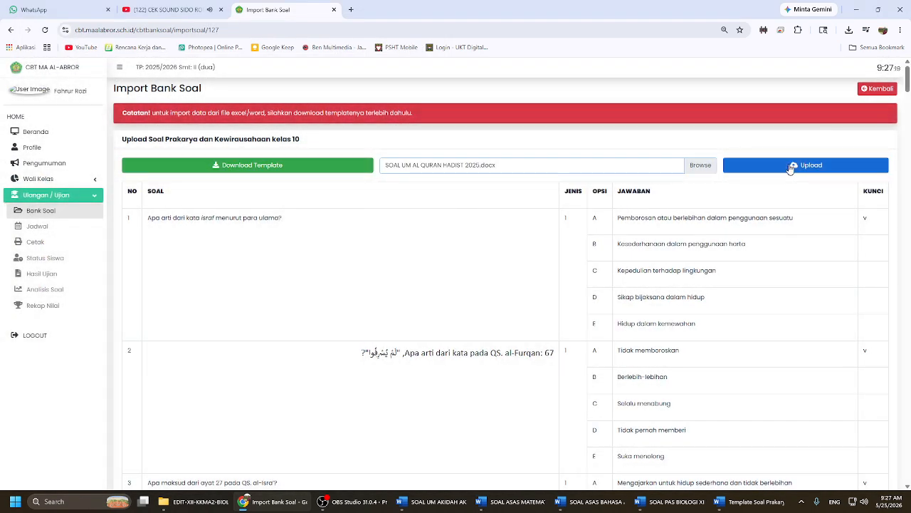
{"action": "left_click", "coordinate": [792, 167]}
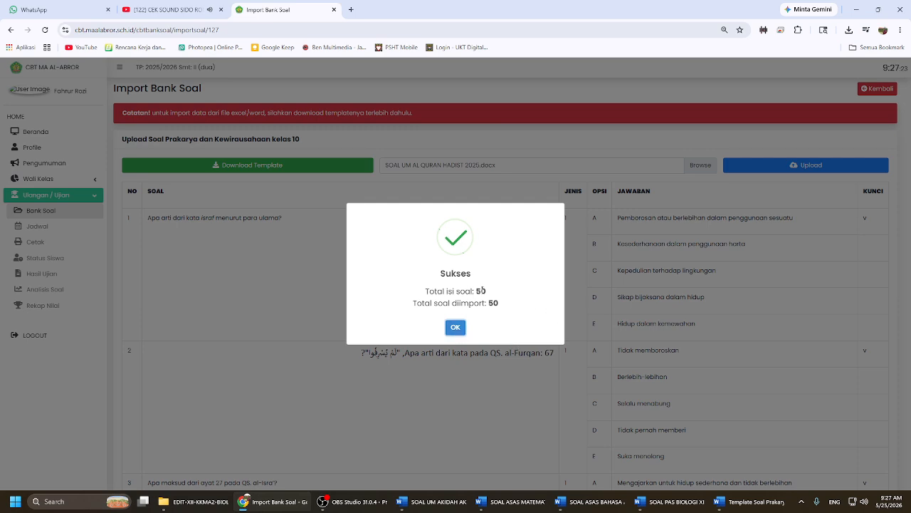
{"action": "left_click", "coordinate": [456, 328]}
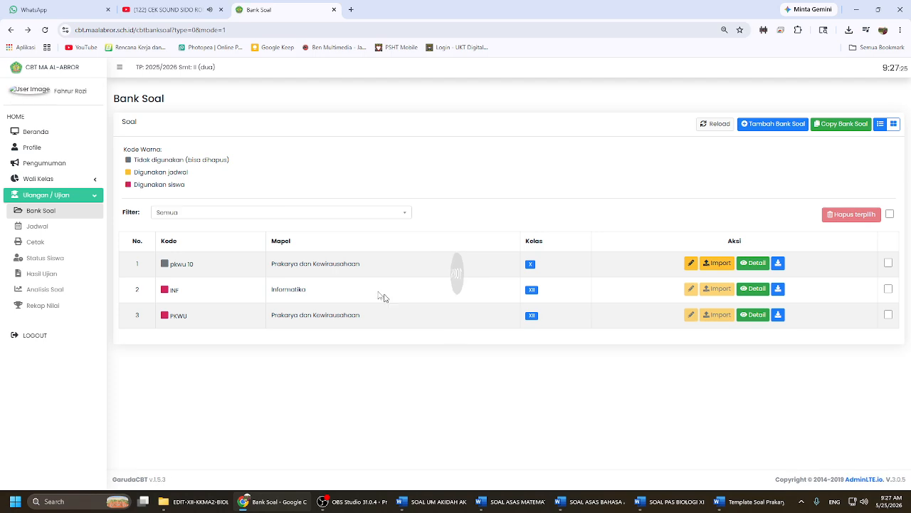
Step: Open the pkwu 10 bank's details, select all Pilihan Ganda questions, and try to save the selection
{"action": "left_click", "coordinate": [757, 262]}
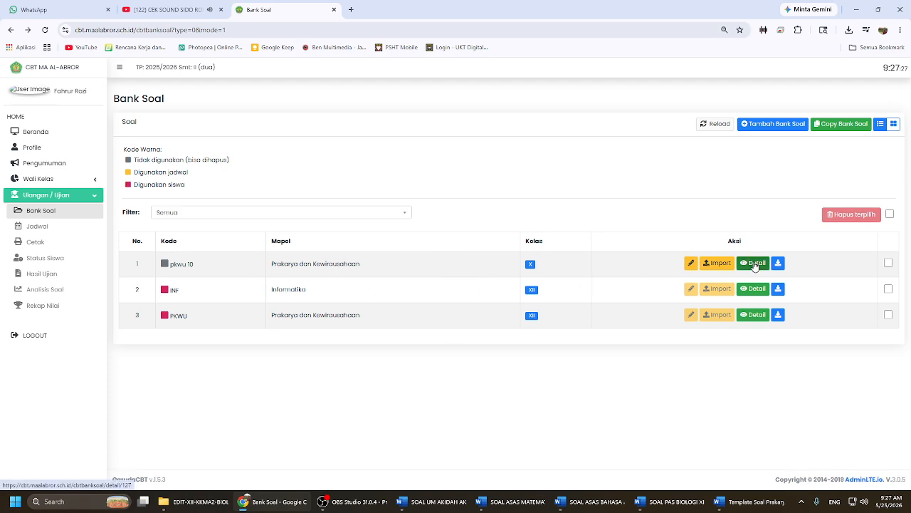
{"action": "scroll", "coordinate": [249, 320], "scroll_direction": "down", "scroll_amount": 2}
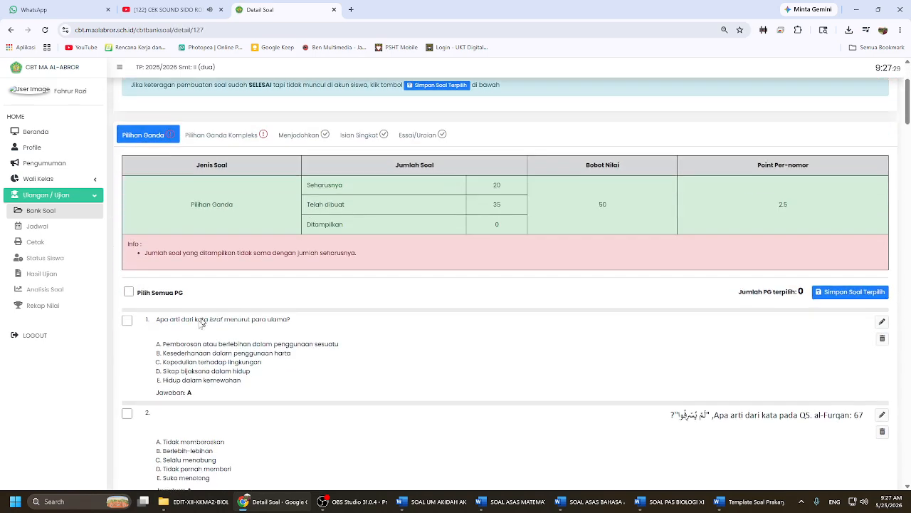
{"action": "left_click", "coordinate": [129, 274]}
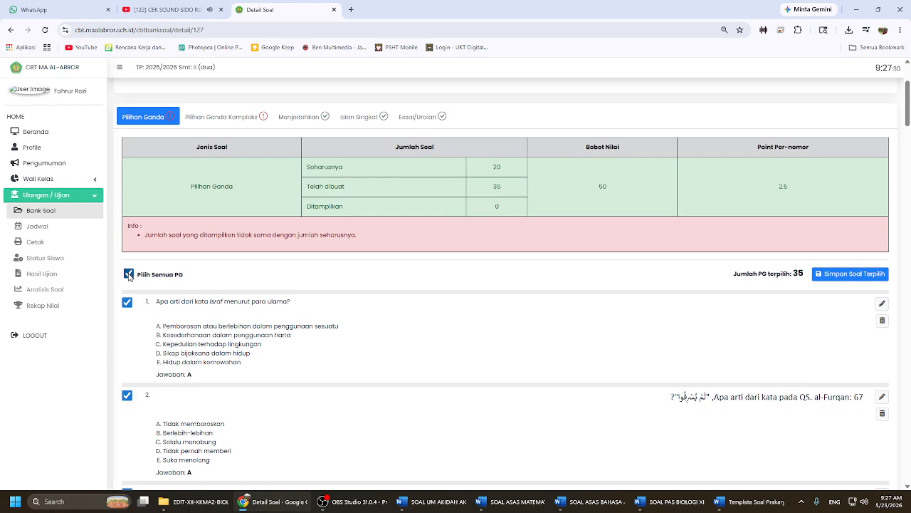
{"action": "left_click", "coordinate": [855, 277]}
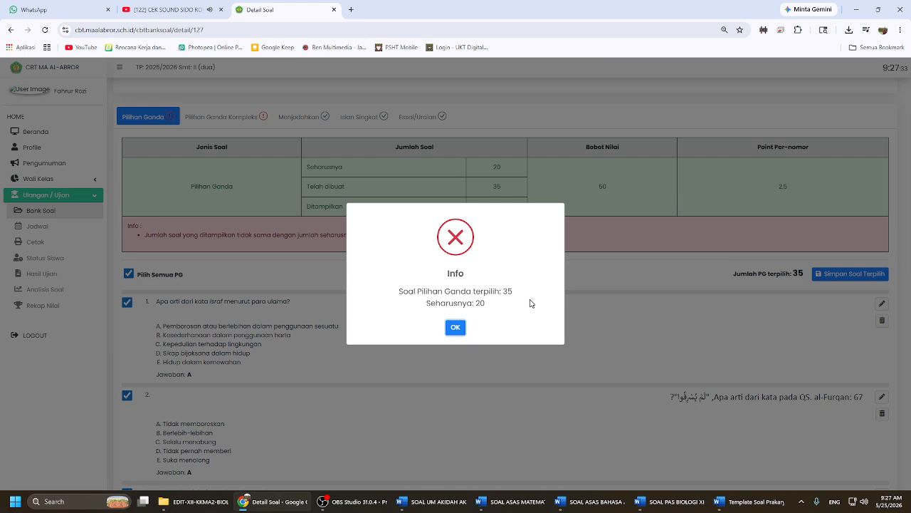
{"action": "left_click", "coordinate": [455, 326]}
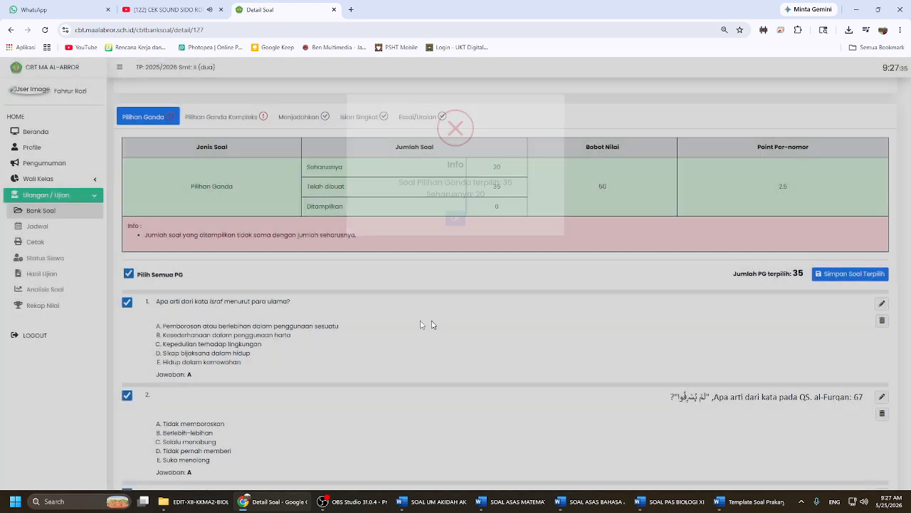
Step: Deselect Pilihan Ganda questions 1 to 4
{"action": "scroll", "coordinate": [427, 321], "scroll_direction": "down", "scroll_amount": 4}
{"action": "scroll", "coordinate": [135, 212], "scroll_direction": "up", "scroll_amount": 3}
{"action": "left_click", "coordinate": [126, 208]}
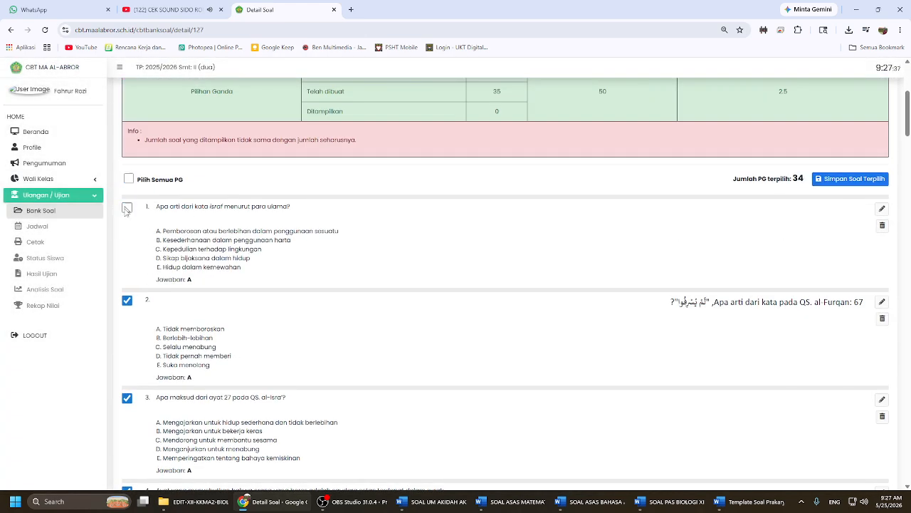
{"action": "left_click", "coordinate": [127, 300]}
{"action": "scroll", "coordinate": [133, 285], "scroll_direction": "down", "scroll_amount": 2}
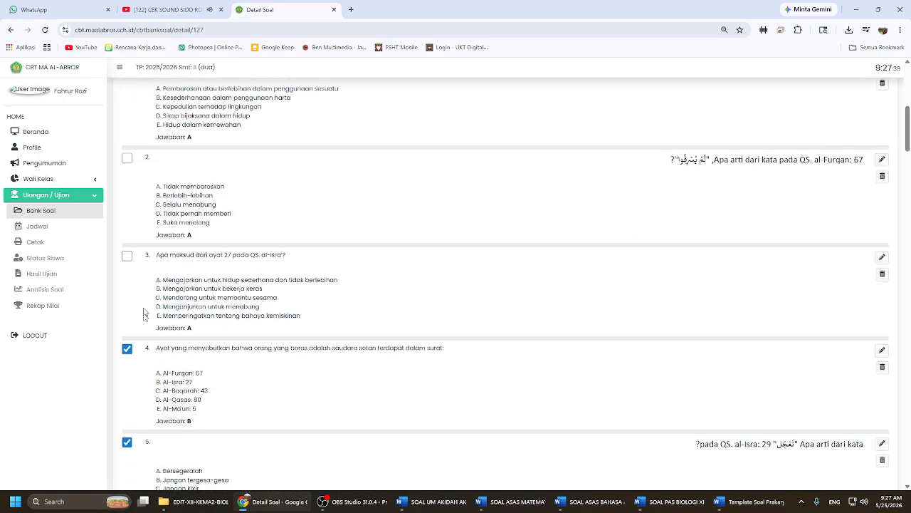
{"action": "scroll", "coordinate": [132, 320], "scroll_direction": "down", "scroll_amount": 10}
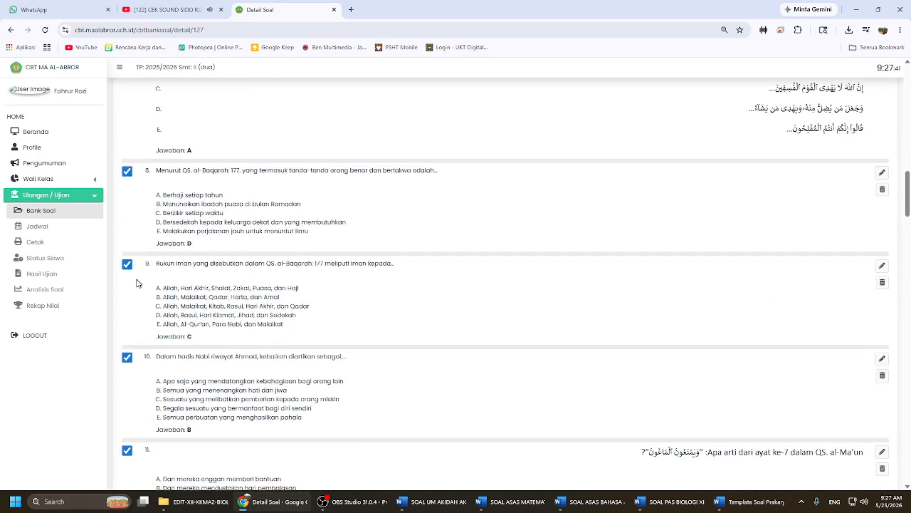
{"action": "scroll", "coordinate": [140, 283], "scroll_direction": "up", "scroll_amount": 3}
{"action": "scroll", "coordinate": [141, 282], "scroll_direction": "up", "scroll_amount": 9}
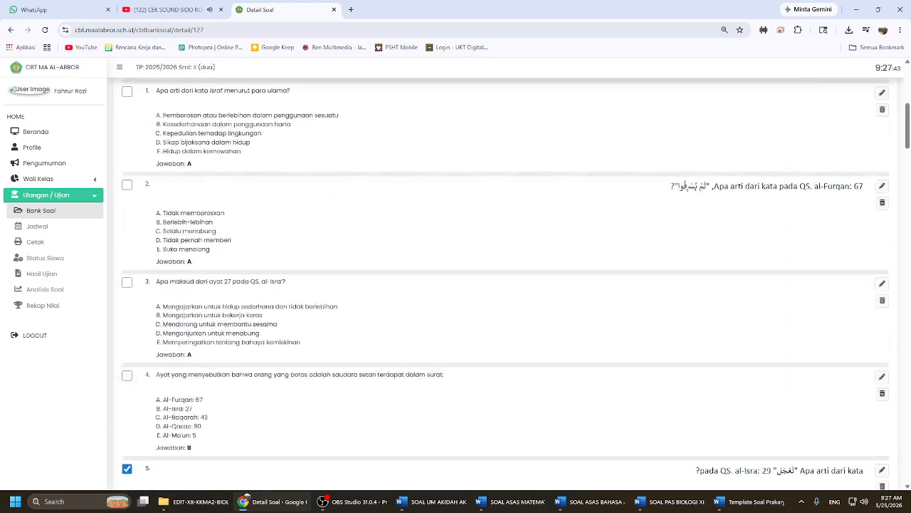
Step: Deselect Pilihan Ganda questions 7 to 11, keeping questions 5 and 6 selected
{"action": "scroll", "coordinate": [227, 292], "scroll_direction": "up", "scroll_amount": 2}
{"action": "scroll", "coordinate": [224, 294], "scroll_direction": "down", "scroll_amount": 5}
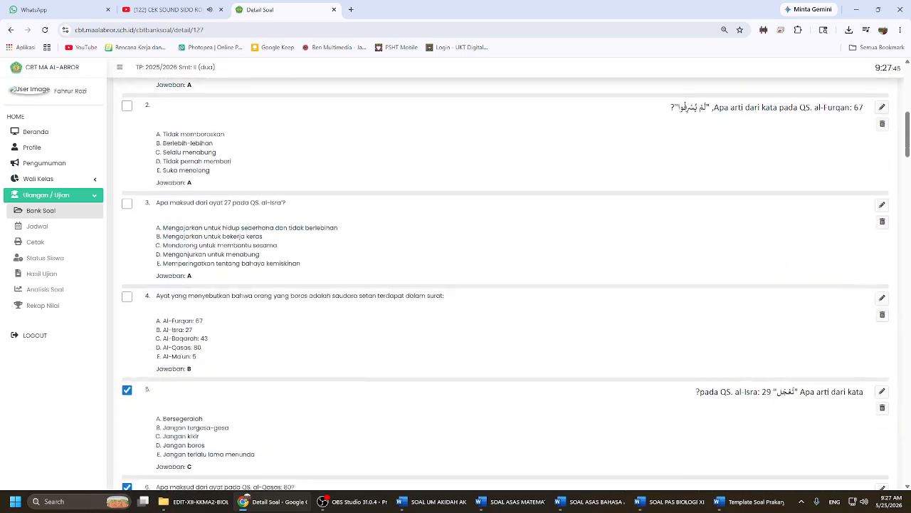
{"action": "scroll", "coordinate": [225, 293], "scroll_direction": "down", "scroll_amount": 3}
{"action": "left_click", "coordinate": [128, 300]}
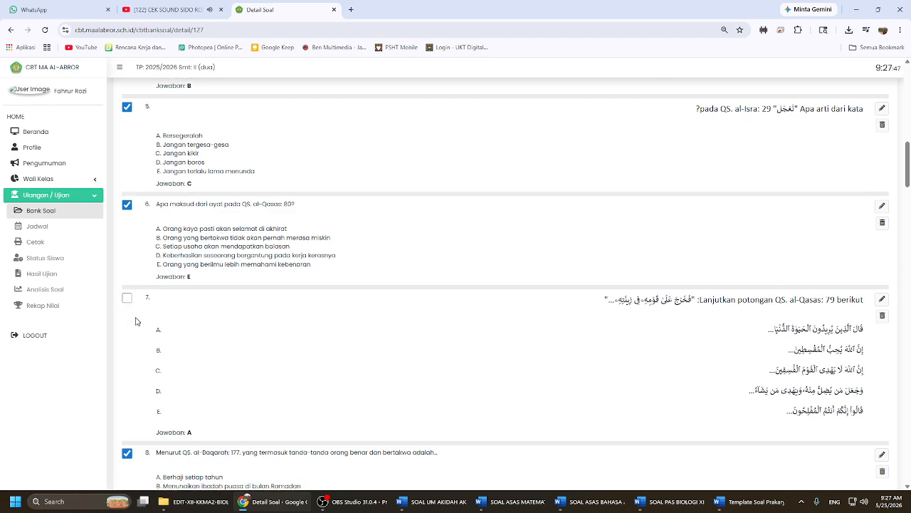
{"action": "scroll", "coordinate": [134, 317], "scroll_direction": "down", "scroll_amount": 3}
{"action": "left_click", "coordinate": [129, 268]}
{"action": "left_click", "coordinate": [128, 359]}
{"action": "scroll", "coordinate": [131, 356], "scroll_direction": "down", "scroll_amount": 2}
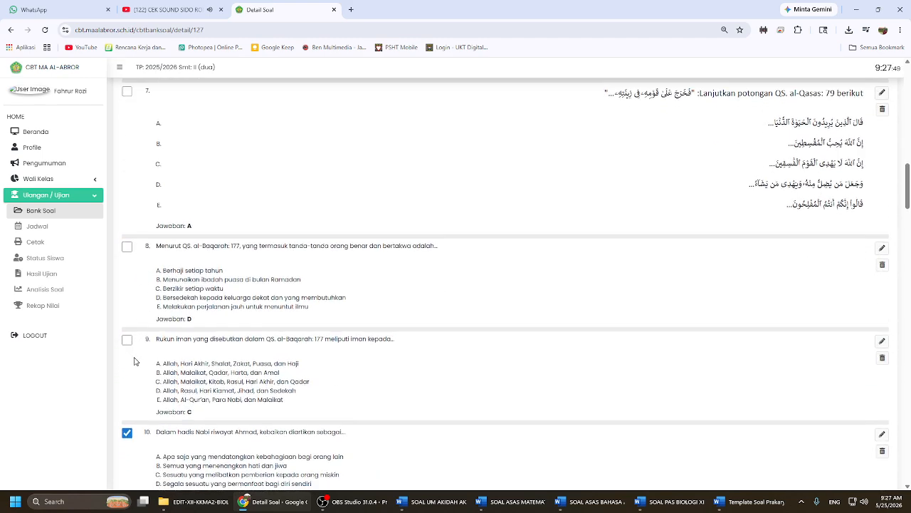
{"action": "left_click", "coordinate": [128, 404]}
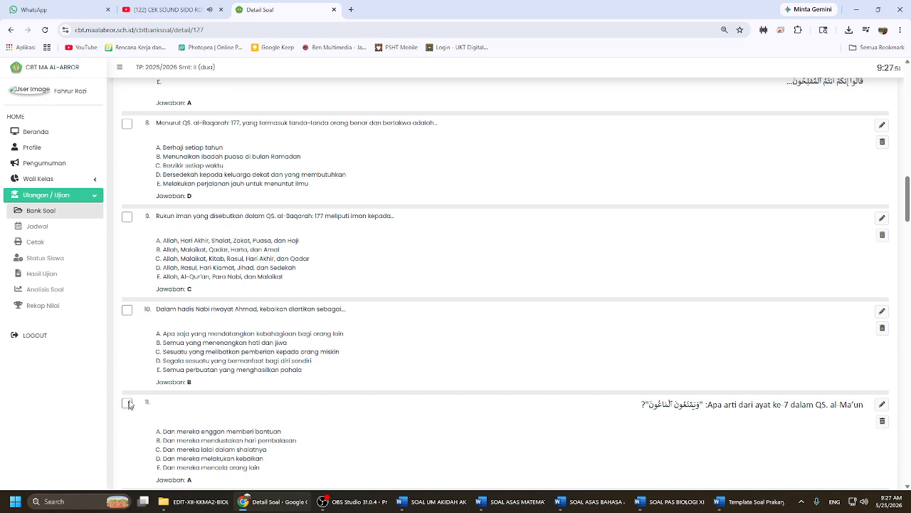
Step: Deselect Pilihan Ganda questions 12 to 17 so that 20 questions stay selected
{"action": "scroll", "coordinate": [135, 370], "scroll_direction": "down", "scroll_amount": 3}
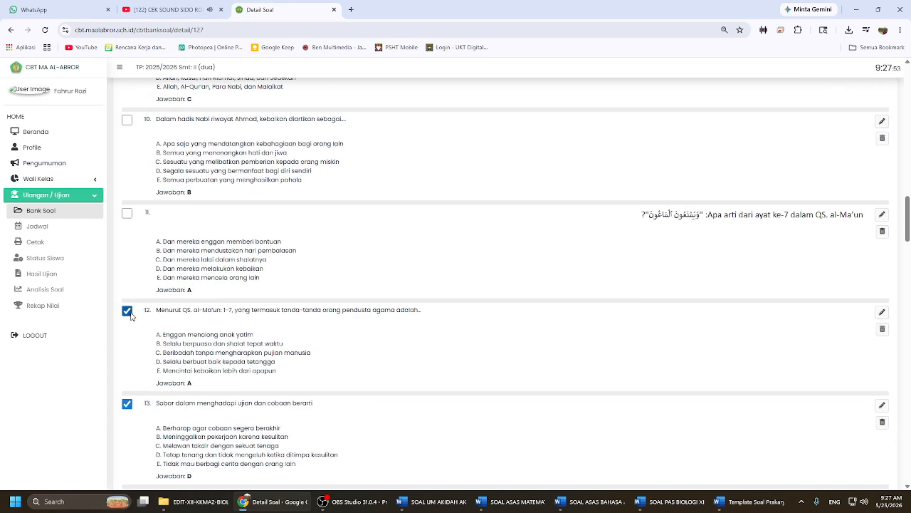
{"action": "scroll", "coordinate": [130, 372], "scroll_direction": "down", "scroll_amount": 3}
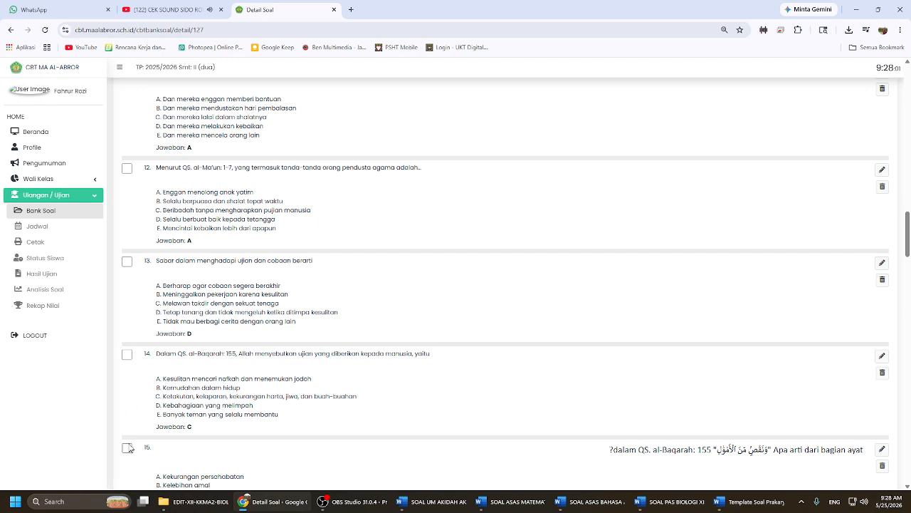
{"action": "scroll", "coordinate": [129, 448], "scroll_direction": "down", "scroll_amount": 2}
{"action": "left_click", "coordinate": [126, 464]}
{"action": "left_click", "coordinate": [127, 403]}
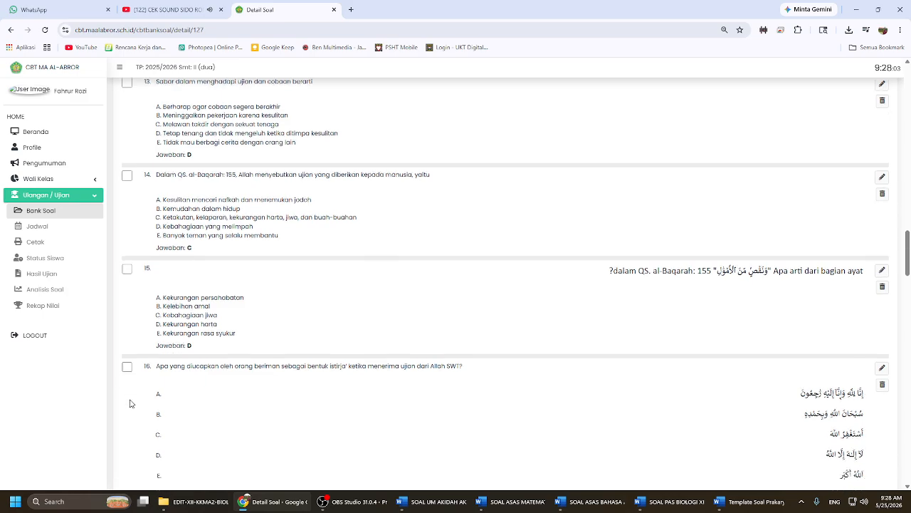
{"action": "scroll", "coordinate": [129, 377], "scroll_direction": "down", "scroll_amount": 3}
{"action": "left_click", "coordinate": [127, 366]}
Step: Save the selected Pilihan Ganda questions and acknowledge the result
{"action": "scroll", "coordinate": [348, 342], "scroll_direction": "up", "scroll_amount": 20}
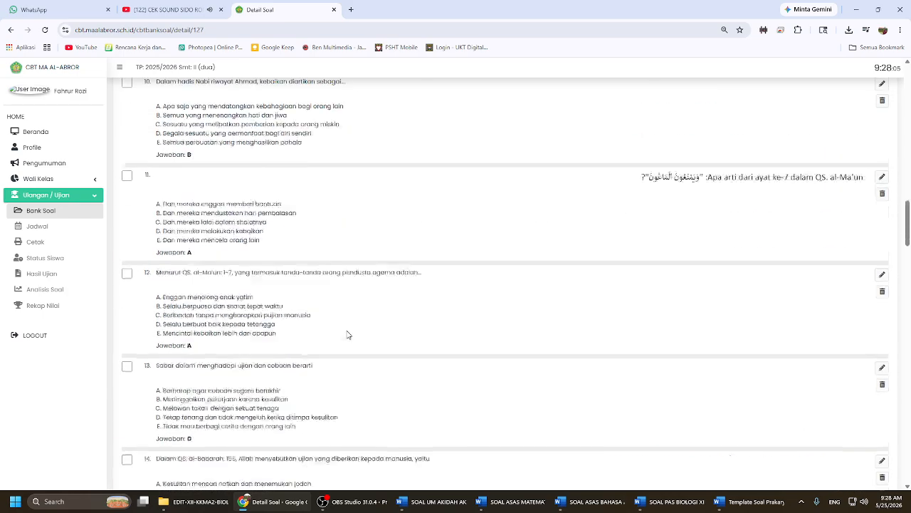
{"action": "scroll", "coordinate": [386, 333], "scroll_direction": "up", "scroll_amount": 2}
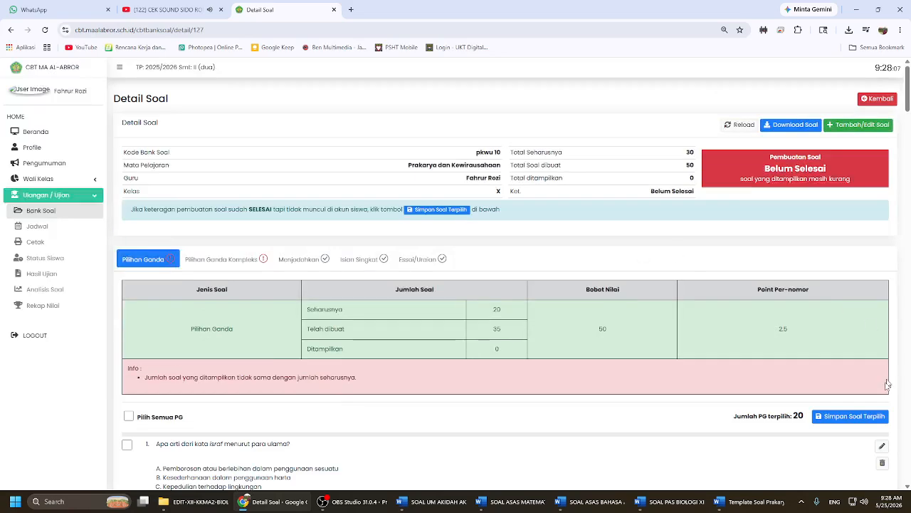
{"action": "left_click", "coordinate": [851, 418]}
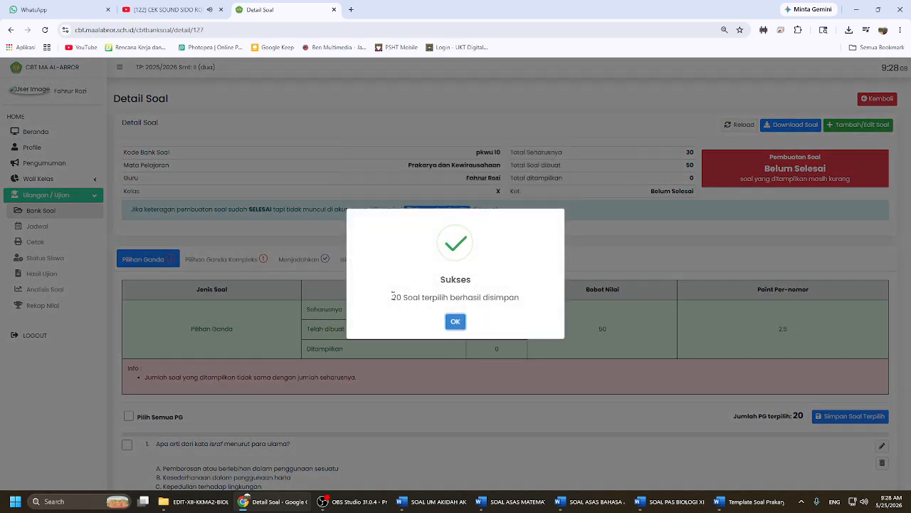
{"action": "left_click_drag", "start_coordinate": [392, 300], "coordinate": [490, 299]}
{"action": "left_click", "coordinate": [456, 321]}
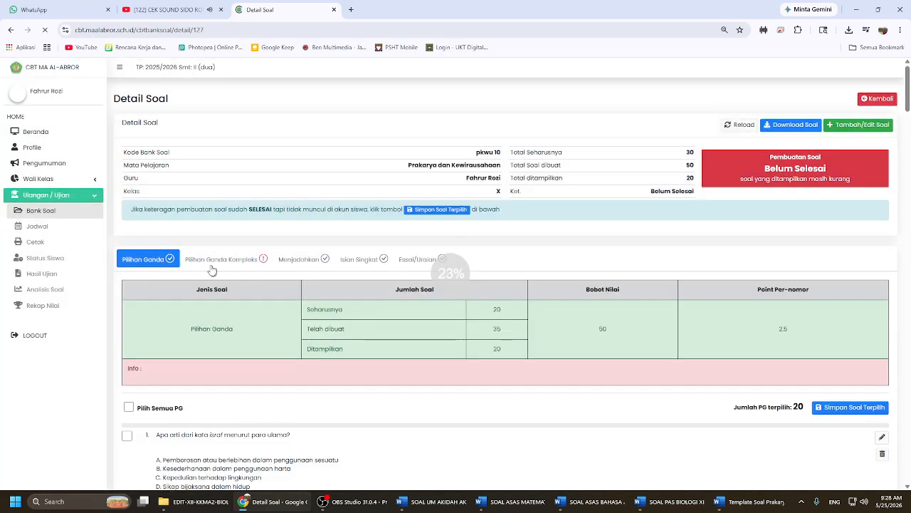
Step: Select all Pilihan Ganda Kompleks questions and try to save the selection
{"action": "left_click", "coordinate": [216, 261]}
{"action": "scroll", "coordinate": [143, 266], "scroll_direction": "down", "scroll_amount": 3}
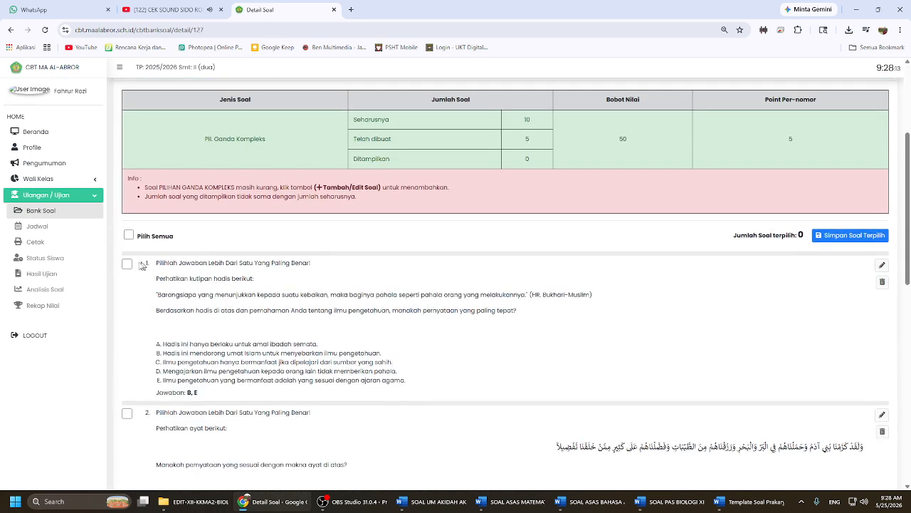
{"action": "left_click", "coordinate": [128, 235]}
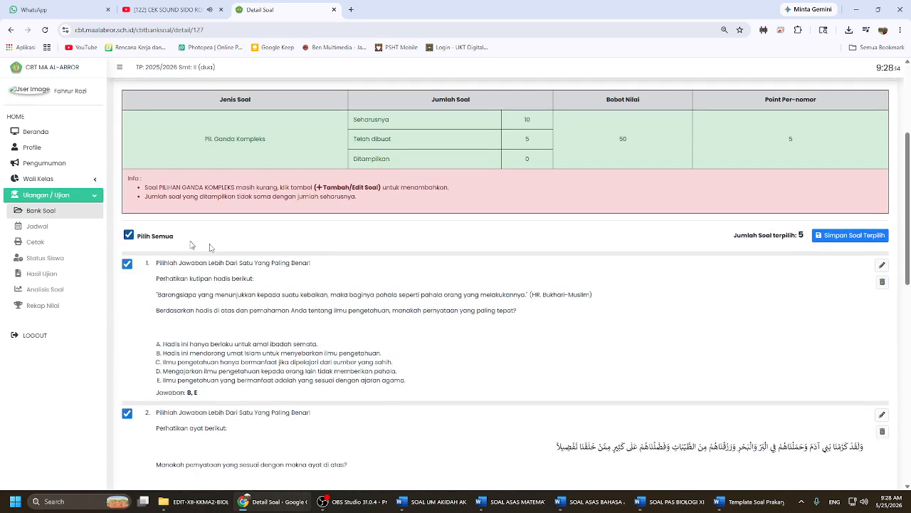
{"action": "left_click", "coordinate": [843, 239]}
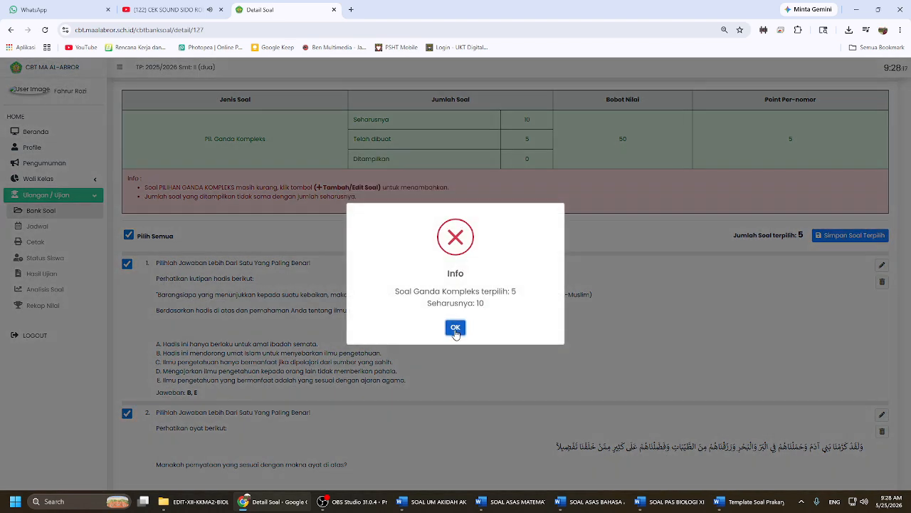
{"action": "left_click", "coordinate": [455, 328]}
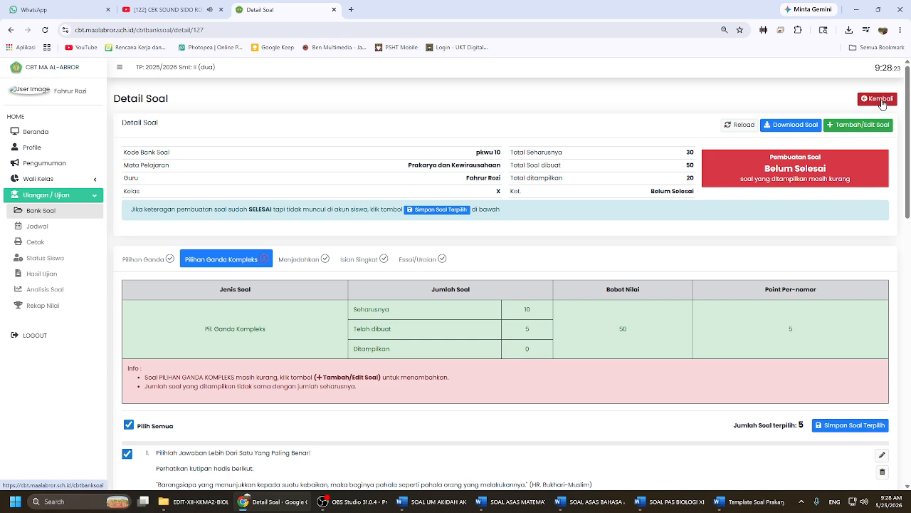
Step: Set the Soal Ganda Kompleks question count of question bank pkwu 10 to 5 and save the bank
{"action": "left_click", "coordinate": [882, 104]}
{"action": "left_click", "coordinate": [351, 213]}
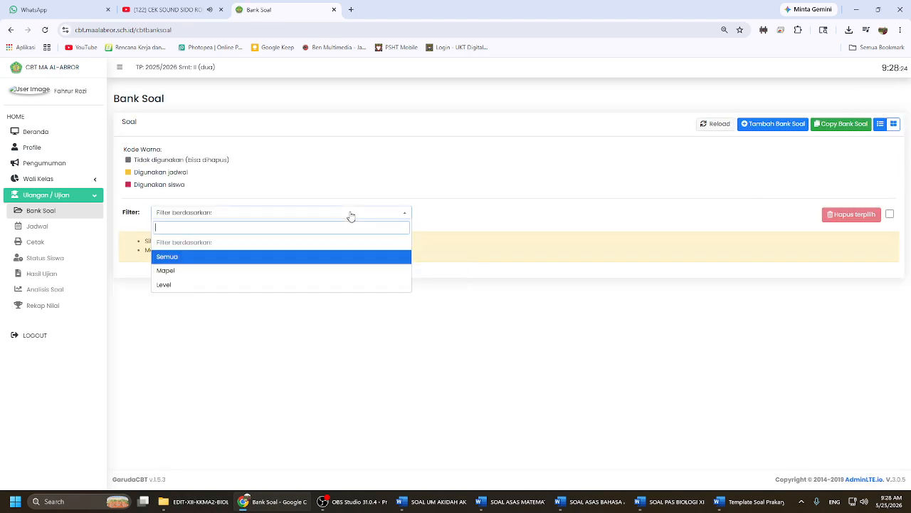
{"action": "left_click", "coordinate": [237, 261]}
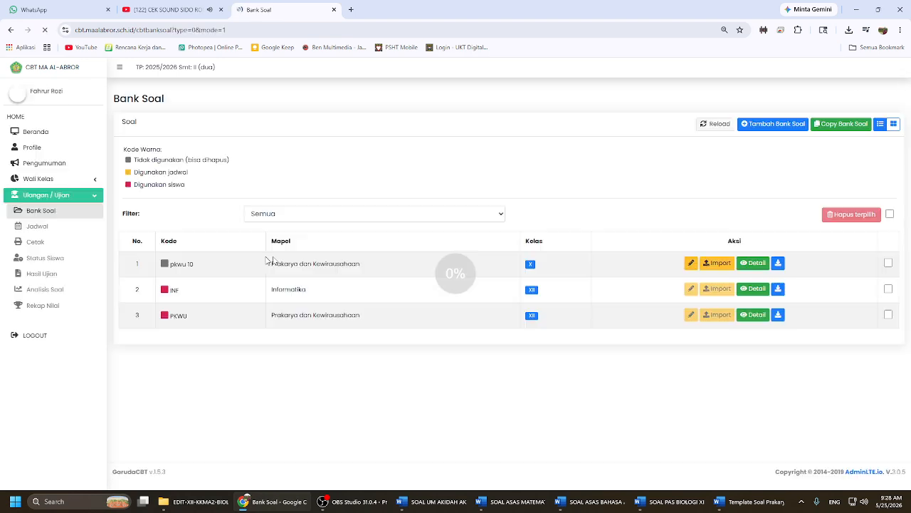
{"action": "left_click", "coordinate": [690, 265]}
{"action": "left_click_drag", "start_coordinate": [606, 213], "coordinate": [551, 218]}
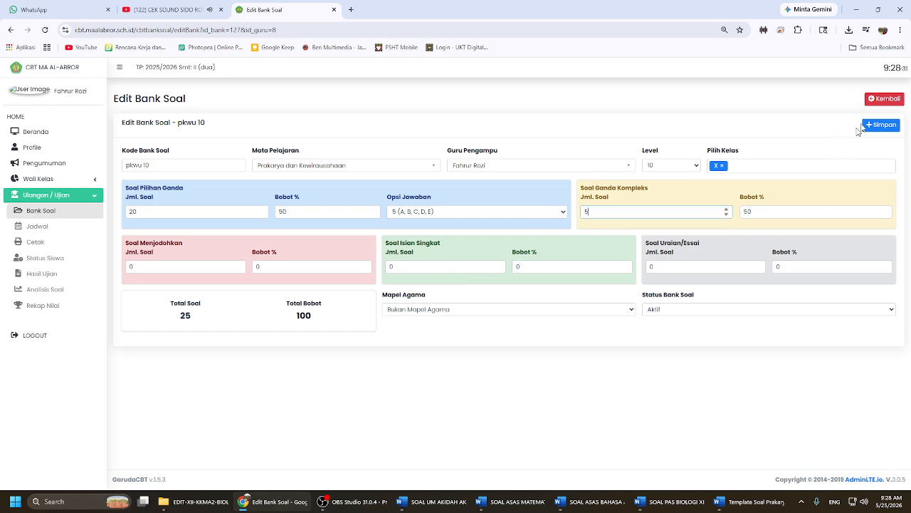
{"action": "left_click", "coordinate": [878, 126]}
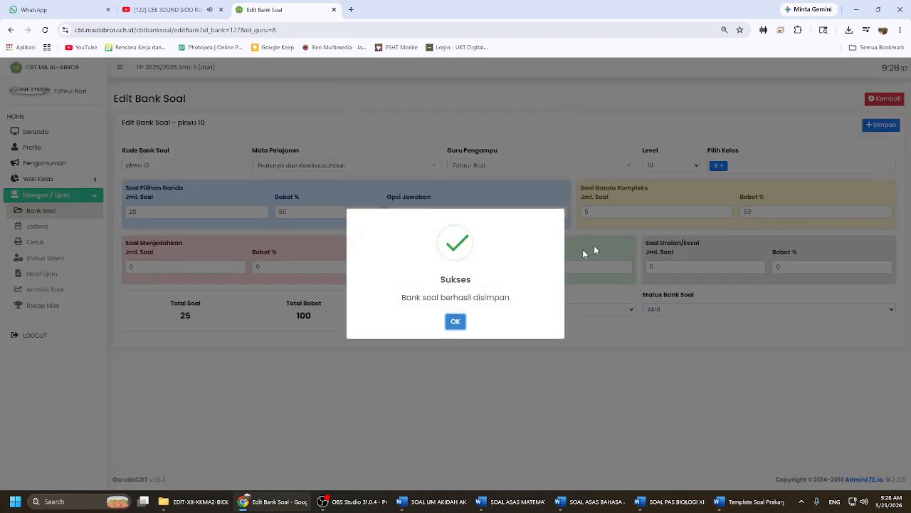
{"action": "left_click", "coordinate": [459, 322]}
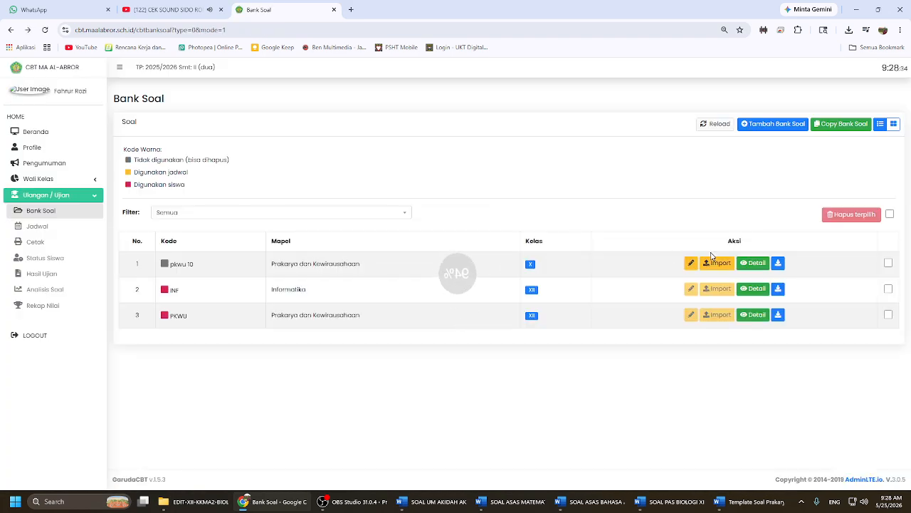
Step: Select all Pilihan Ganda Kompleks questions of bank pkwu 10, save the selection and acknowledge the result
{"action": "left_click", "coordinate": [755, 263]}
{"action": "scroll", "coordinate": [270, 243], "scroll_direction": "down", "scroll_amount": 1}
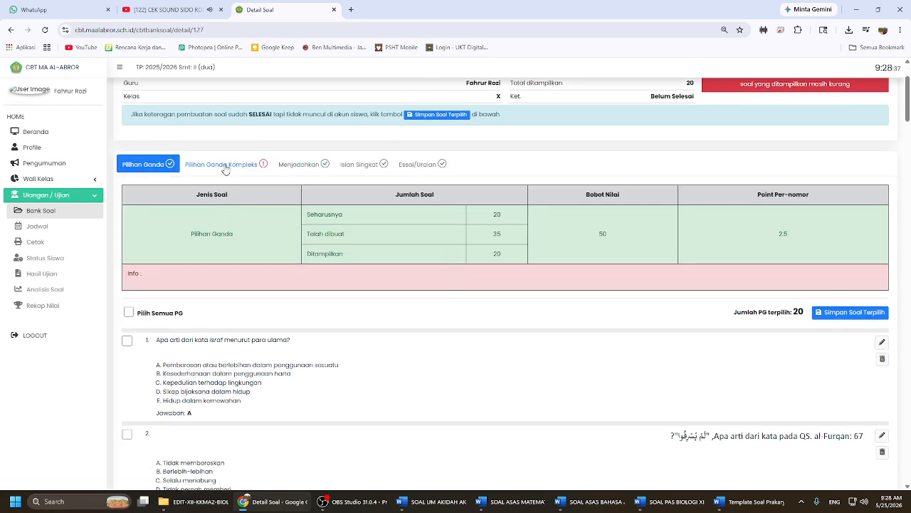
{"action": "left_click", "coordinate": [222, 165]}
{"action": "left_click", "coordinate": [129, 321]}
{"action": "scroll", "coordinate": [298, 325], "scroll_direction": "down", "scroll_amount": 1}
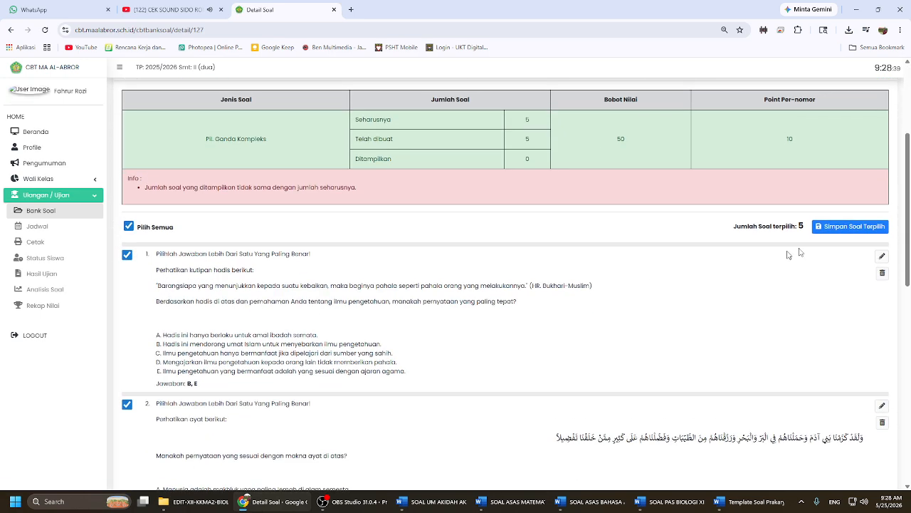
{"action": "left_click", "coordinate": [851, 226]}
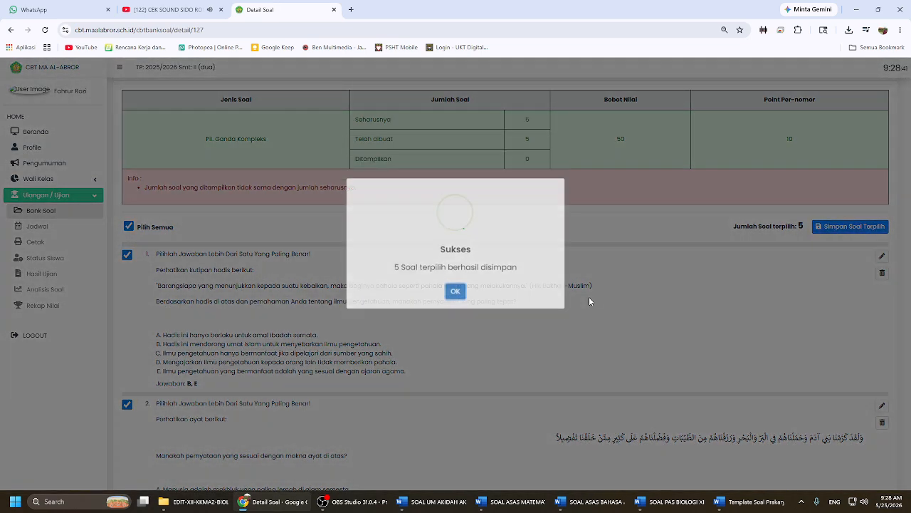
{"action": "left_click", "coordinate": [456, 322]}
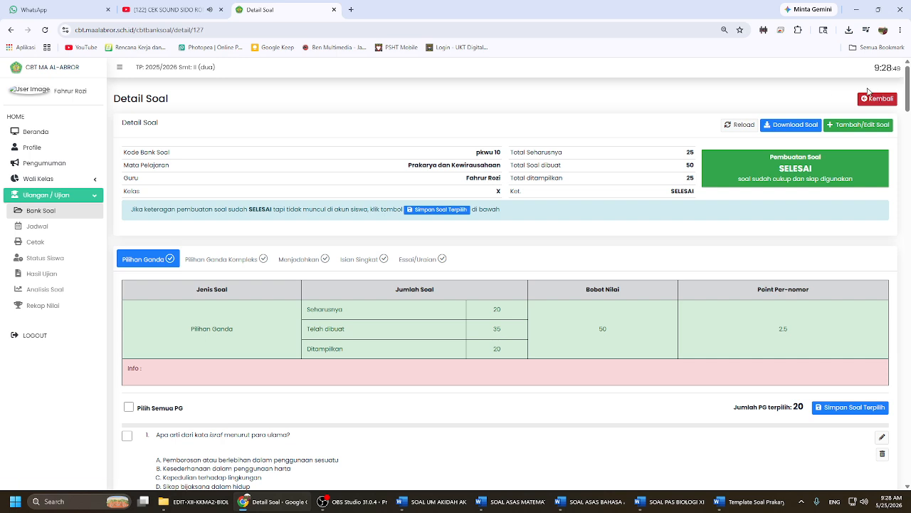
Step: Start a new exam schedule for Prakarya dan Kewirausahaan with question bank pkwu 10 and assessment type PAT
{"action": "left_click", "coordinate": [870, 98]}
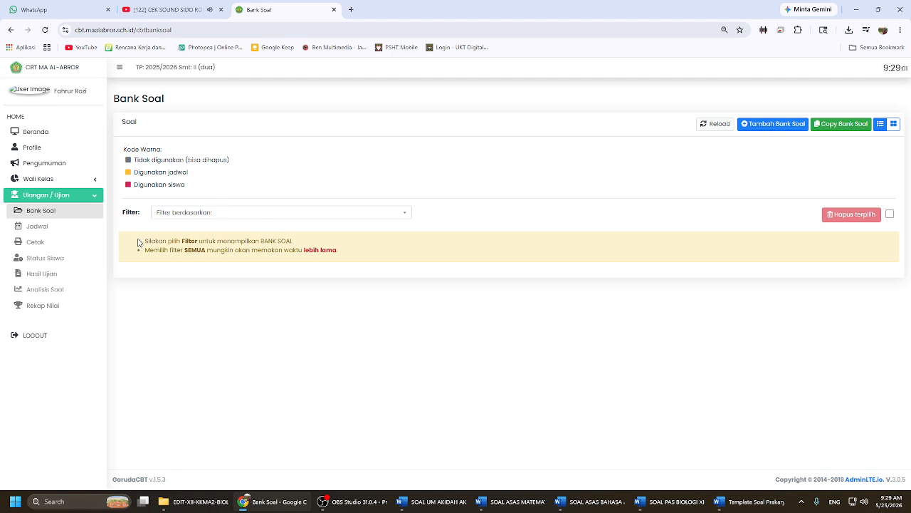
{"action": "left_click", "coordinate": [45, 233]}
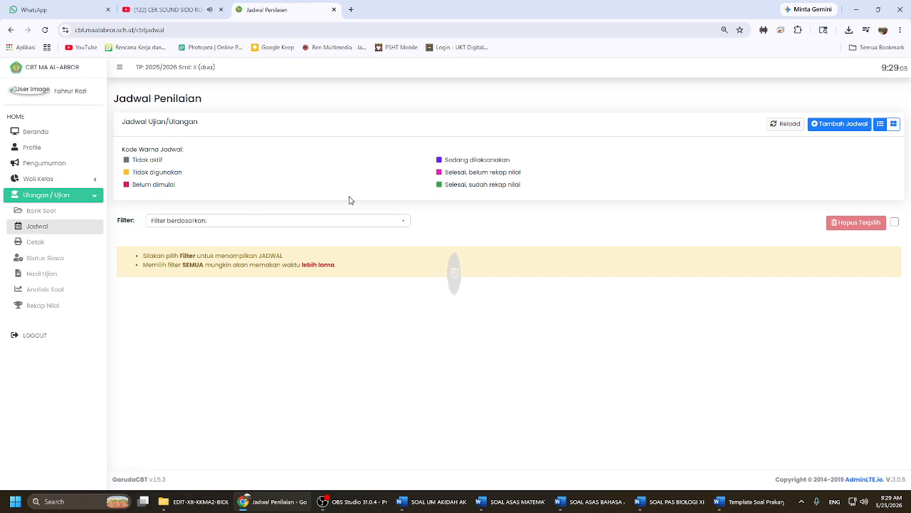
{"action": "left_click", "coordinate": [312, 221]}
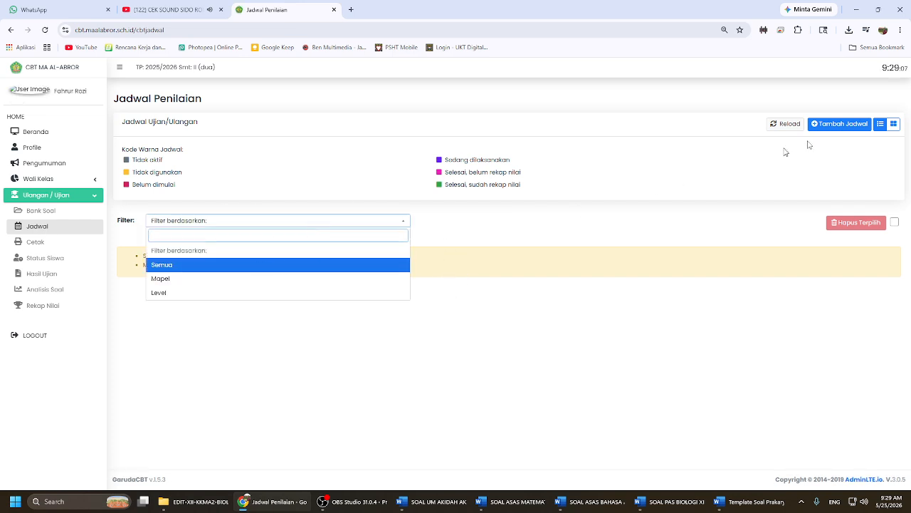
{"action": "left_click", "coordinate": [840, 125]}
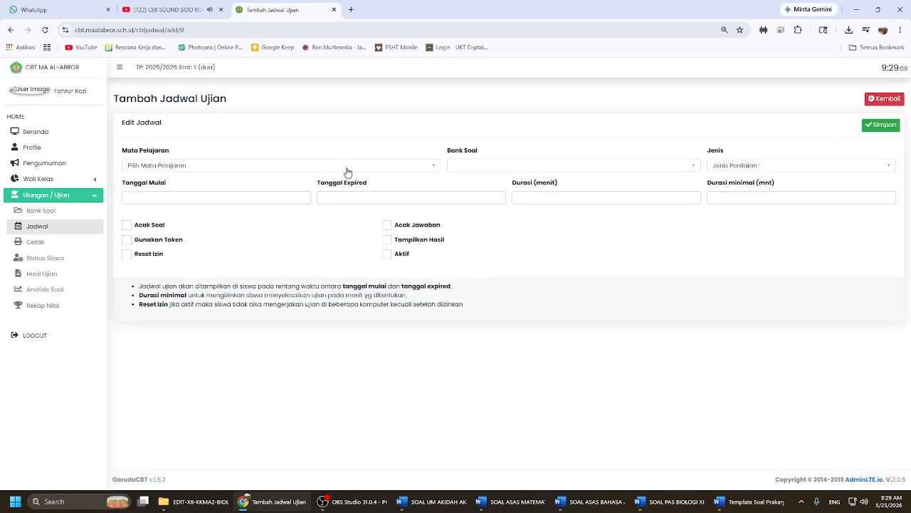
{"action": "left_click", "coordinate": [347, 168]}
{"action": "left_click", "coordinate": [275, 209]}
{"action": "left_click", "coordinate": [521, 169]}
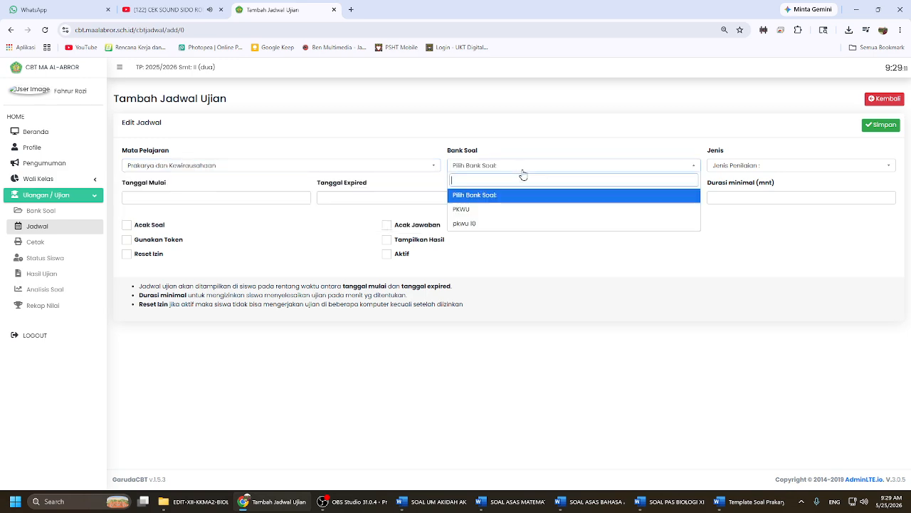
{"action": "left_click", "coordinate": [500, 224]}
{"action": "left_click", "coordinate": [751, 169]}
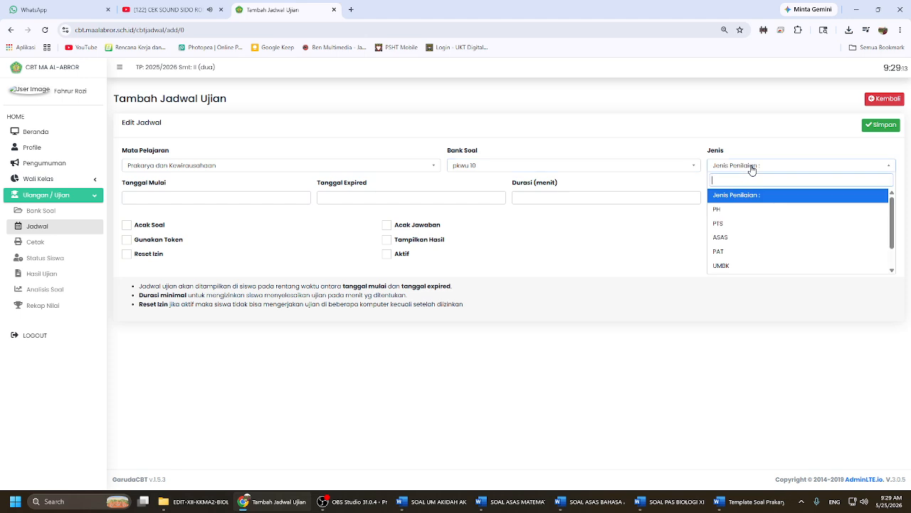
{"action": "scroll", "coordinate": [741, 239], "scroll_direction": "down", "scroll_amount": 1}
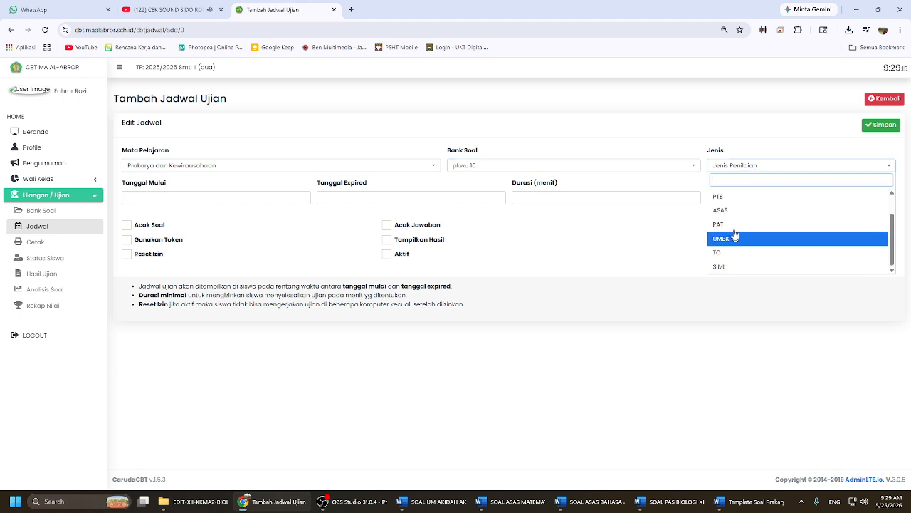
{"action": "left_click", "coordinate": [735, 225]}
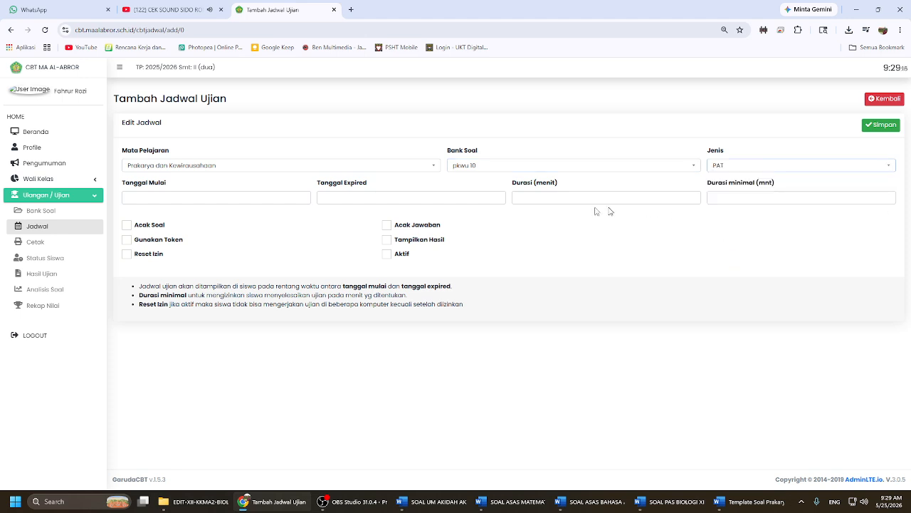
Step: Look over the start date, expiry date, duration and minimum duration fields, and leave the schedule form without saving
{"action": "left_click", "coordinate": [288, 199]}
{"action": "left_click", "coordinate": [435, 200]}
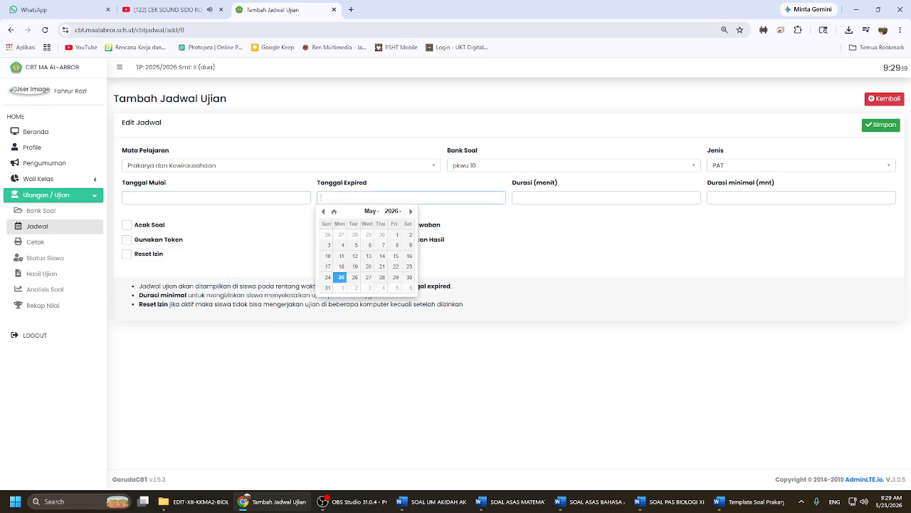
{"action": "left_click", "coordinate": [598, 198]}
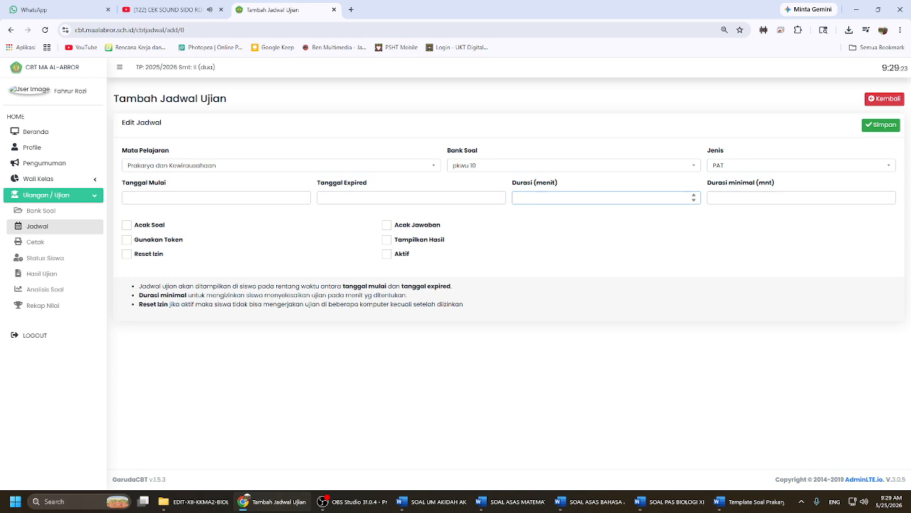
{"action": "left_click", "coordinate": [721, 195]}
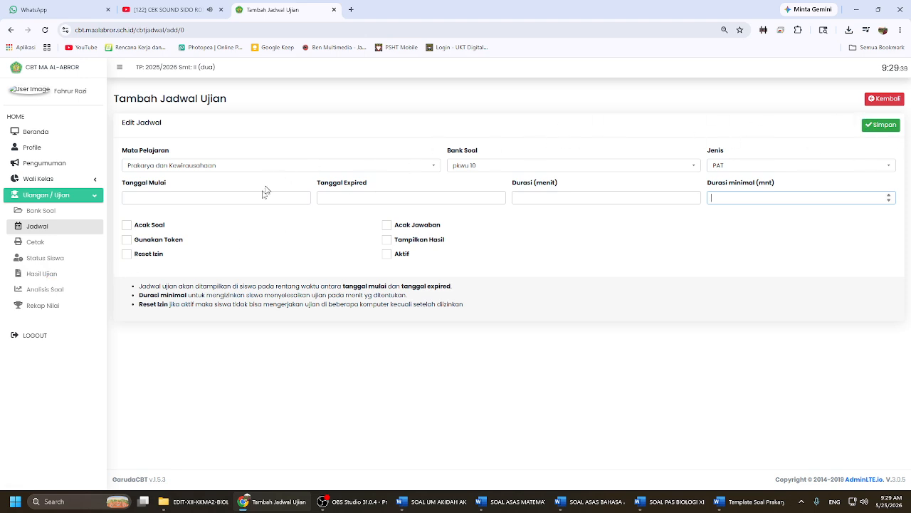
{"action": "left_click", "coordinate": [877, 102]}
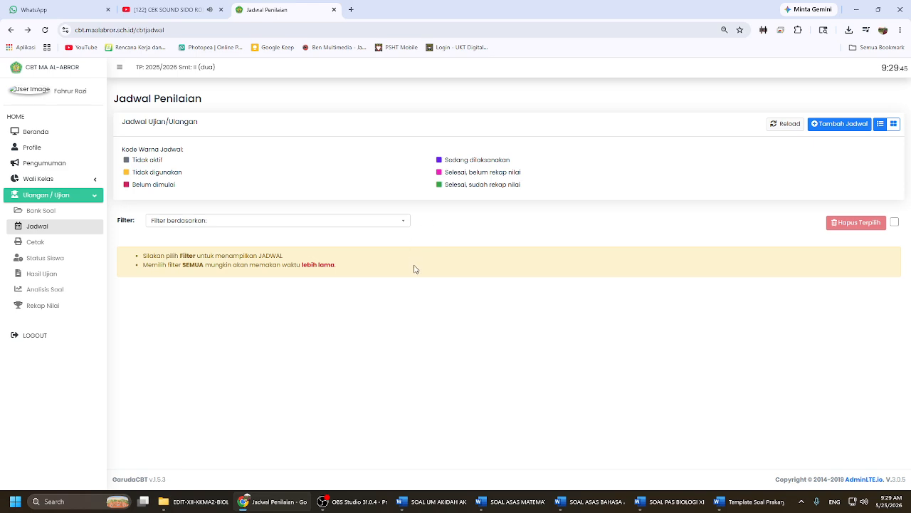
{"action": "left_click", "coordinate": [363, 501]}
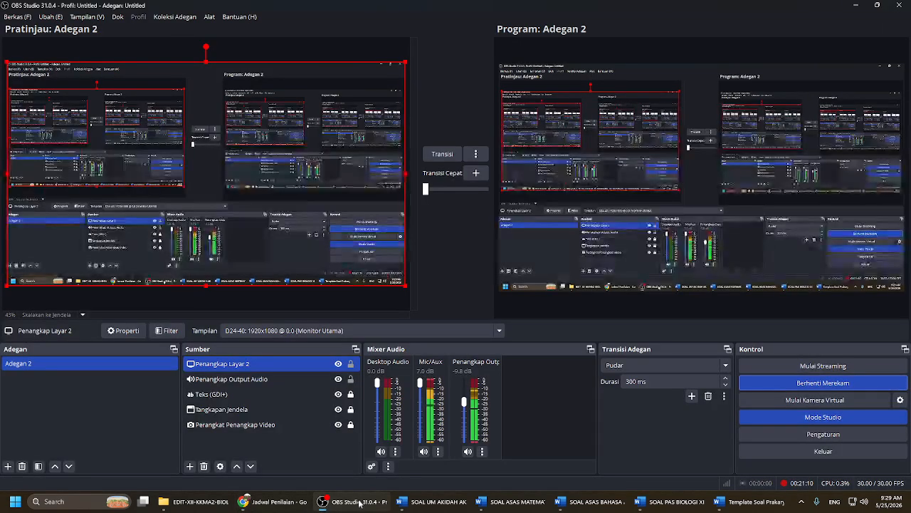